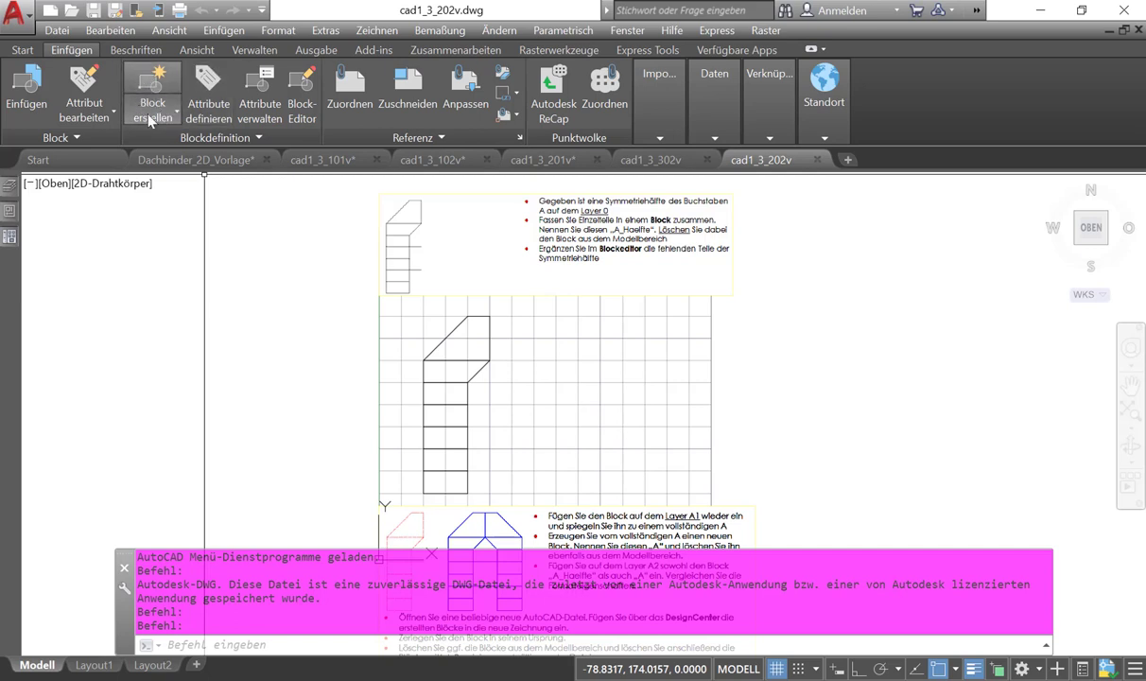
- Choose Block erstellen from the Einfügen tab's Block erstellen dropdown
click(178, 113)
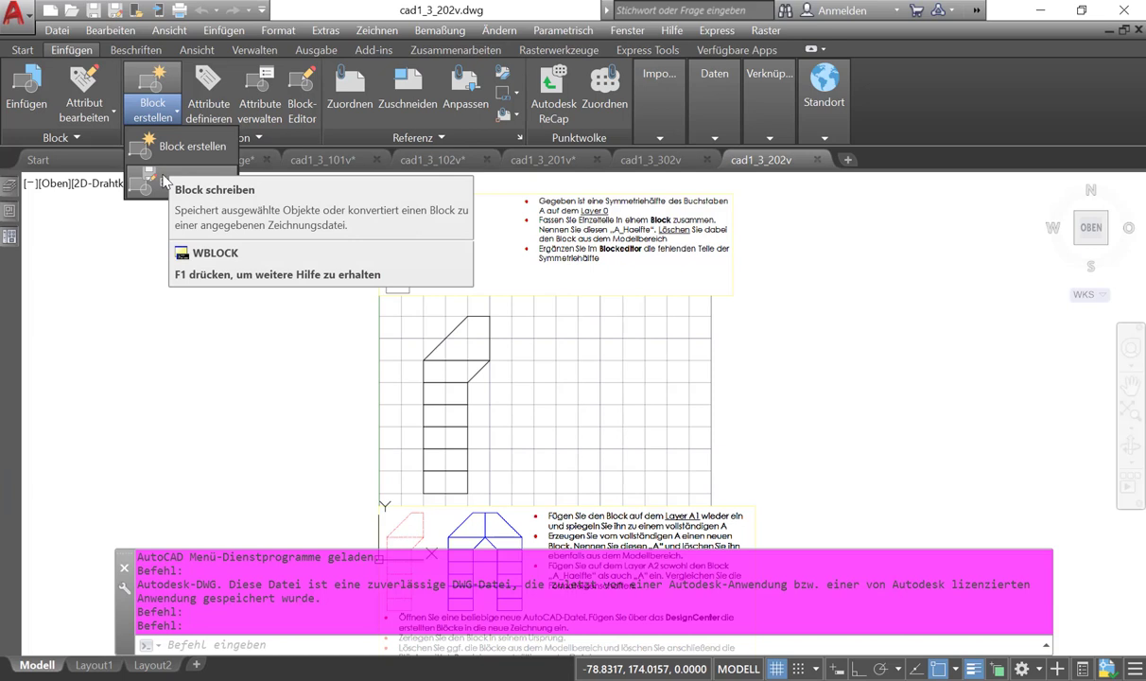
mouse_move(180, 145)
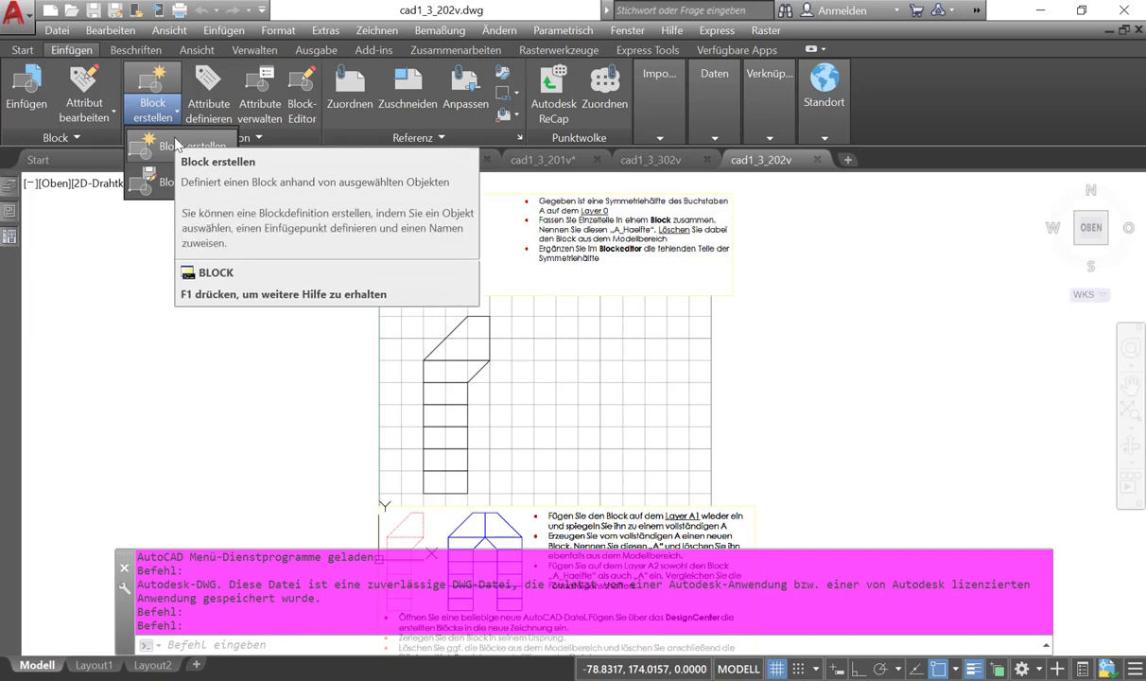
click(175, 144)
text(A-Haelfte)
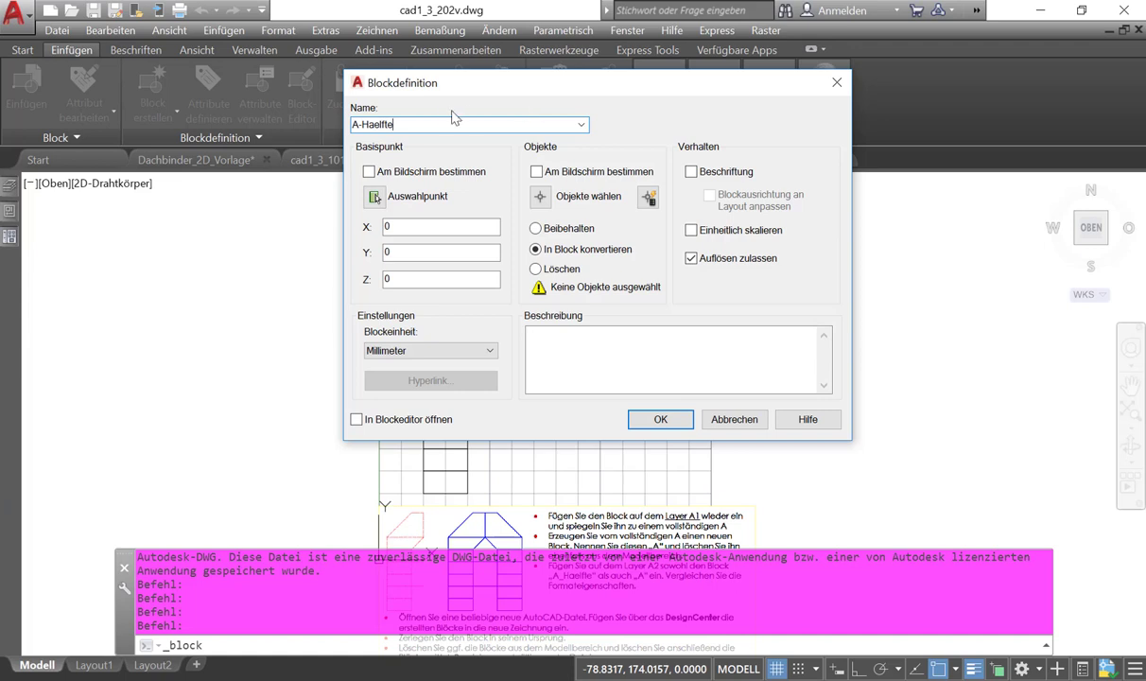
- Give block A-Haelfte the description 'Haelfte vom Buchstaben A' and move the dialog aside
click(542, 333)
text(Haelfte vom Buchstaben A)
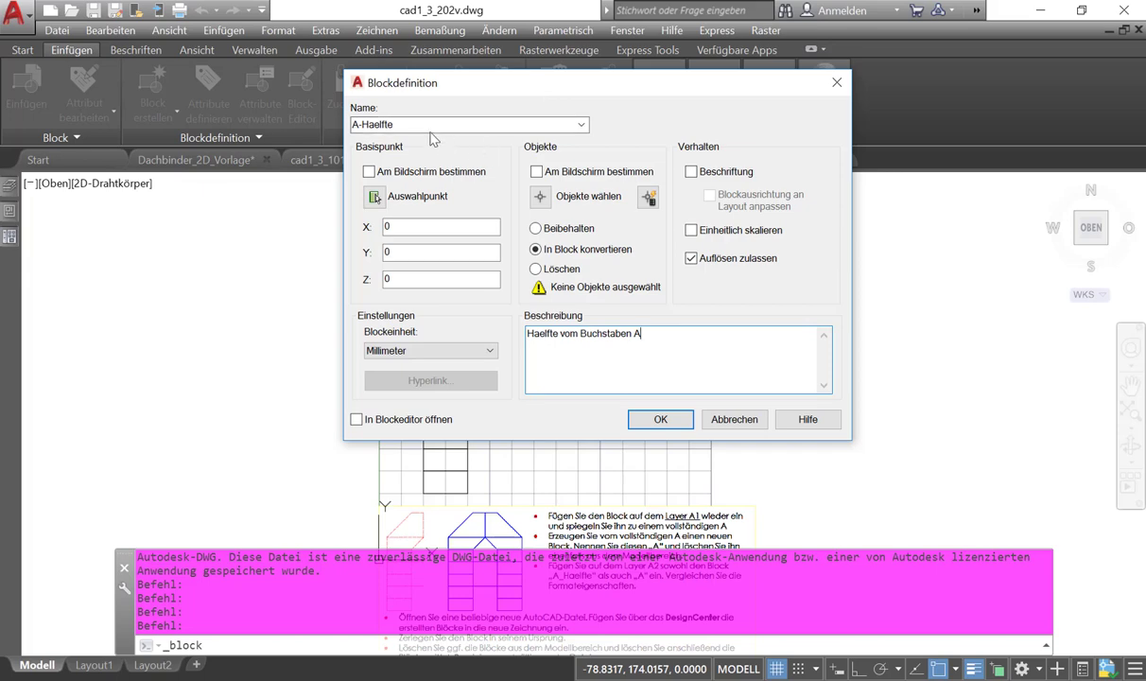
mouse_move(442, 85)
mouse_down()
mouse_move(721, 120)
mouse_move(792, 91)
mouse_up()
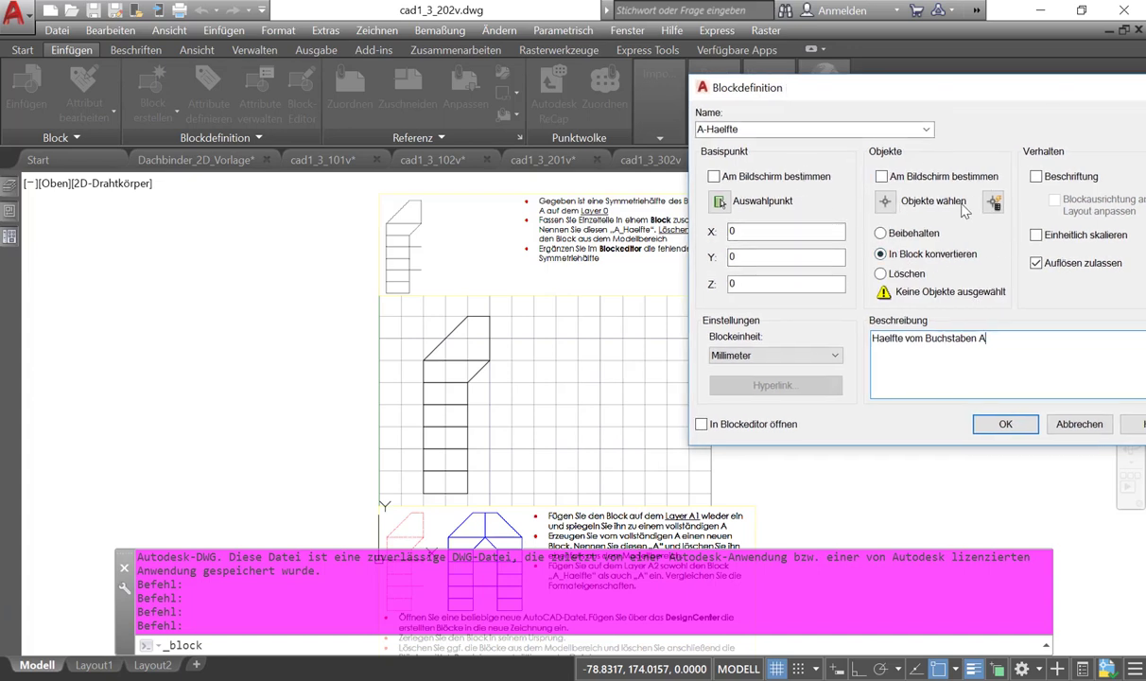
- Window-select the seven lines of the half A as the block's objects
click(889, 200)
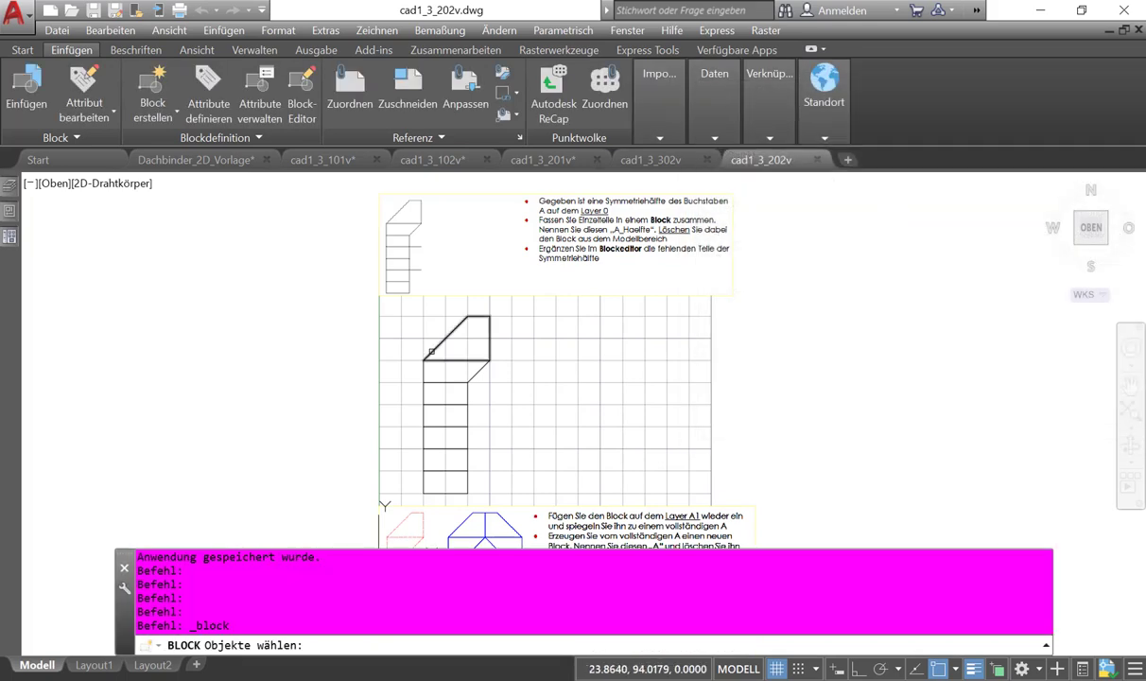
click(390, 301)
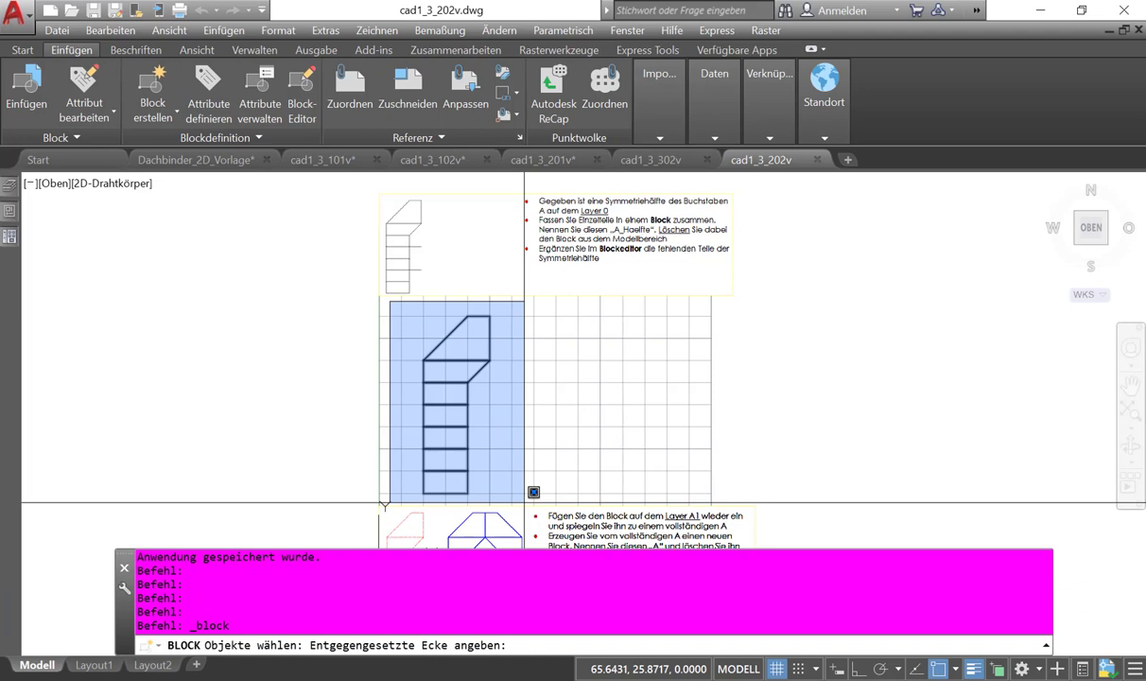
click(524, 502)
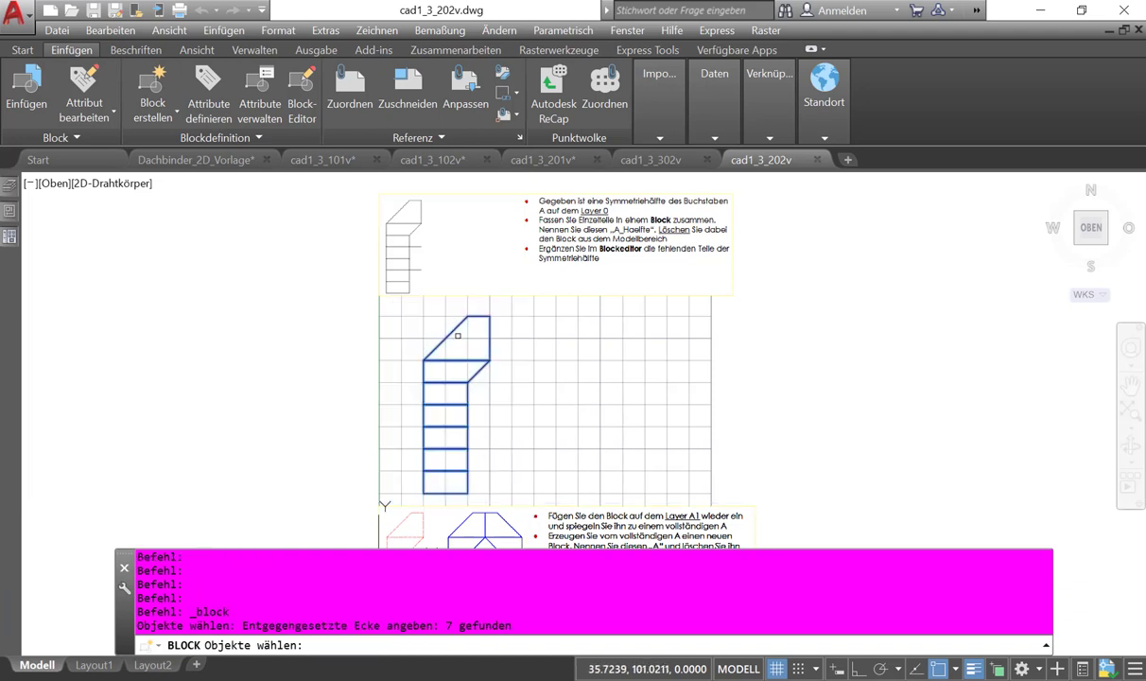
key(Return)
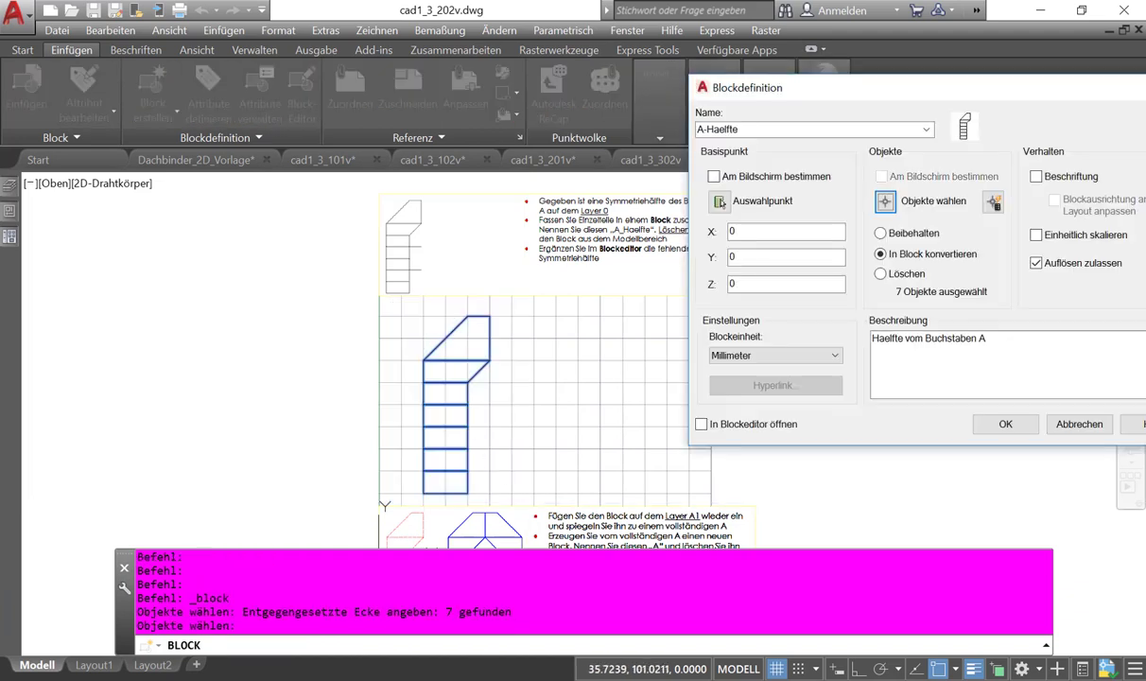
drag(747, 88, 604, 97)
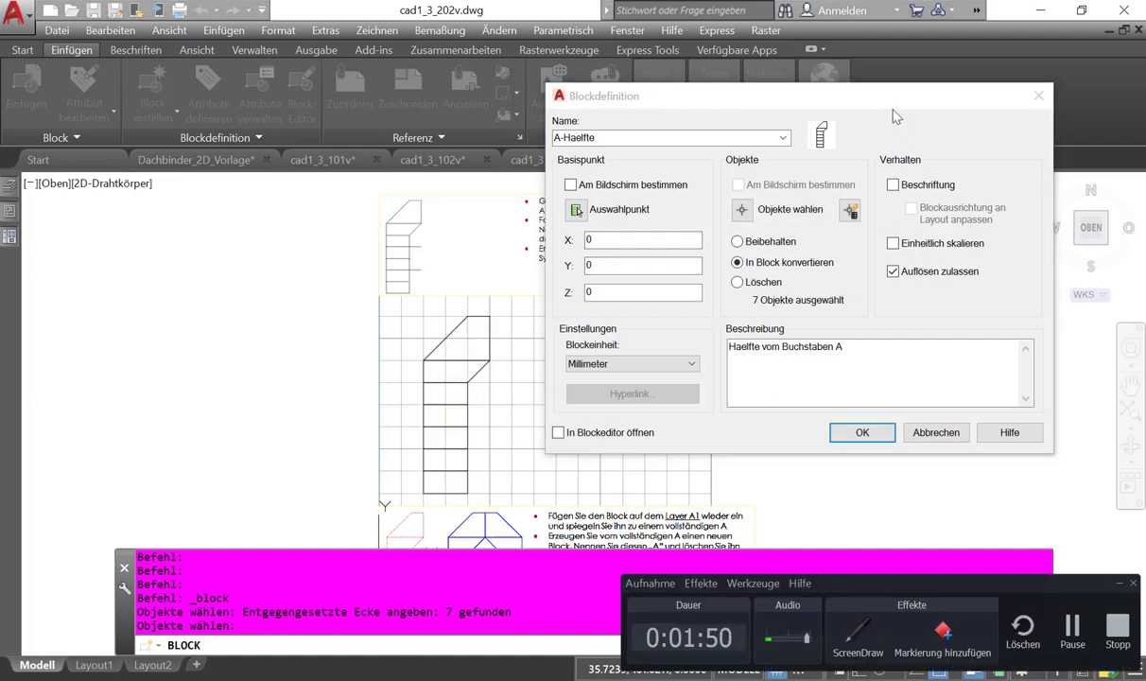
- Set the selected lines to In Block konvertieren and begin picking the base point
click(819, 104)
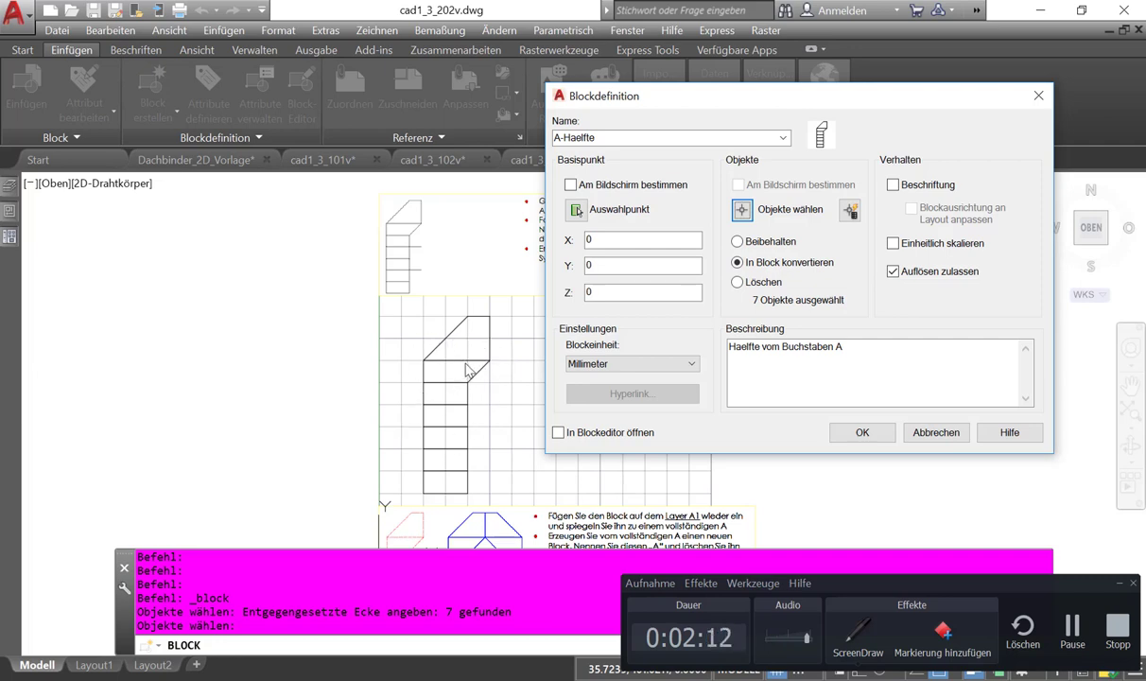
click(739, 281)
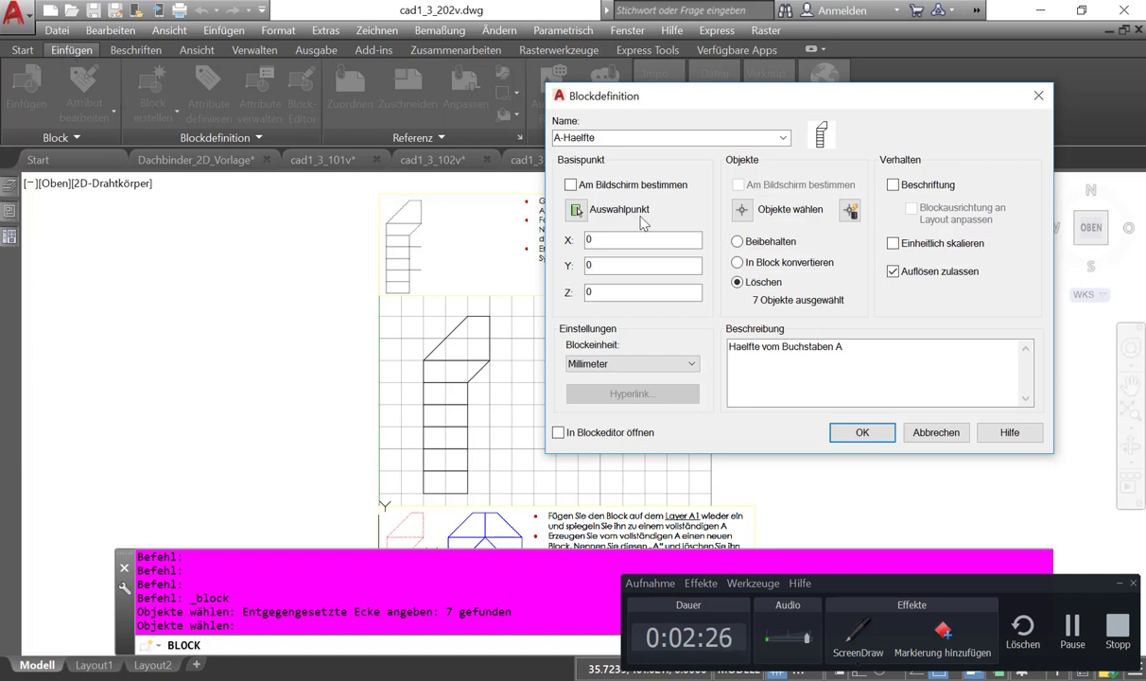
click(737, 263)
click(577, 210)
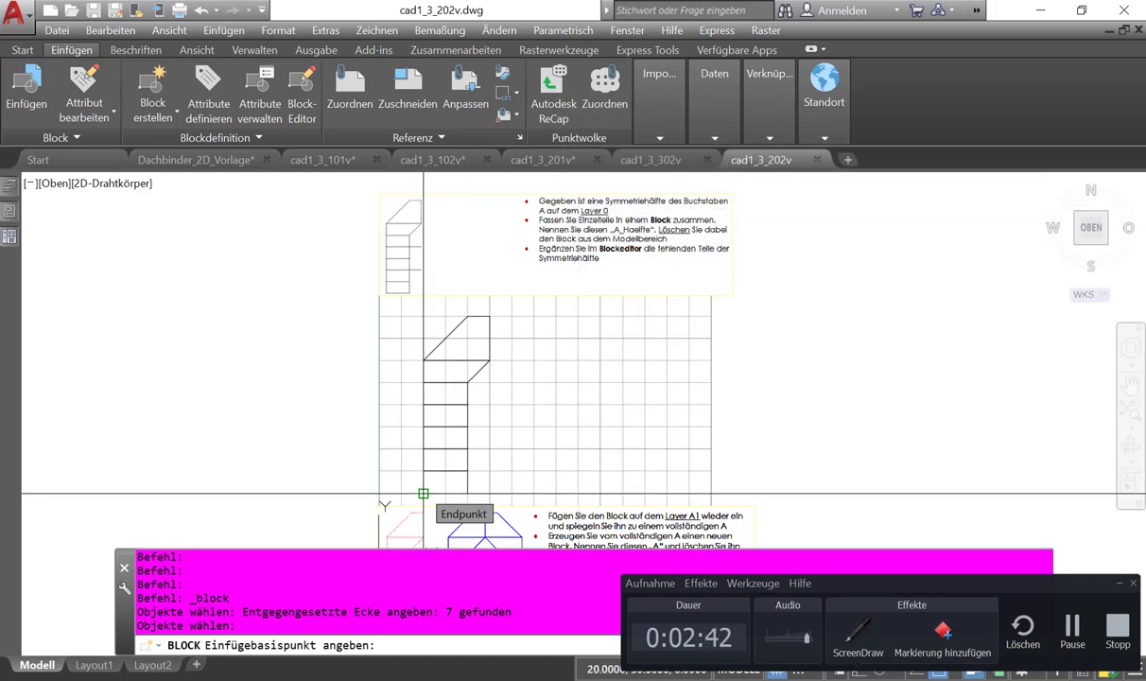
- Use the half A's lower-left corner (20,30) as base point, keep Millimeter units, and confirm
click(423, 494)
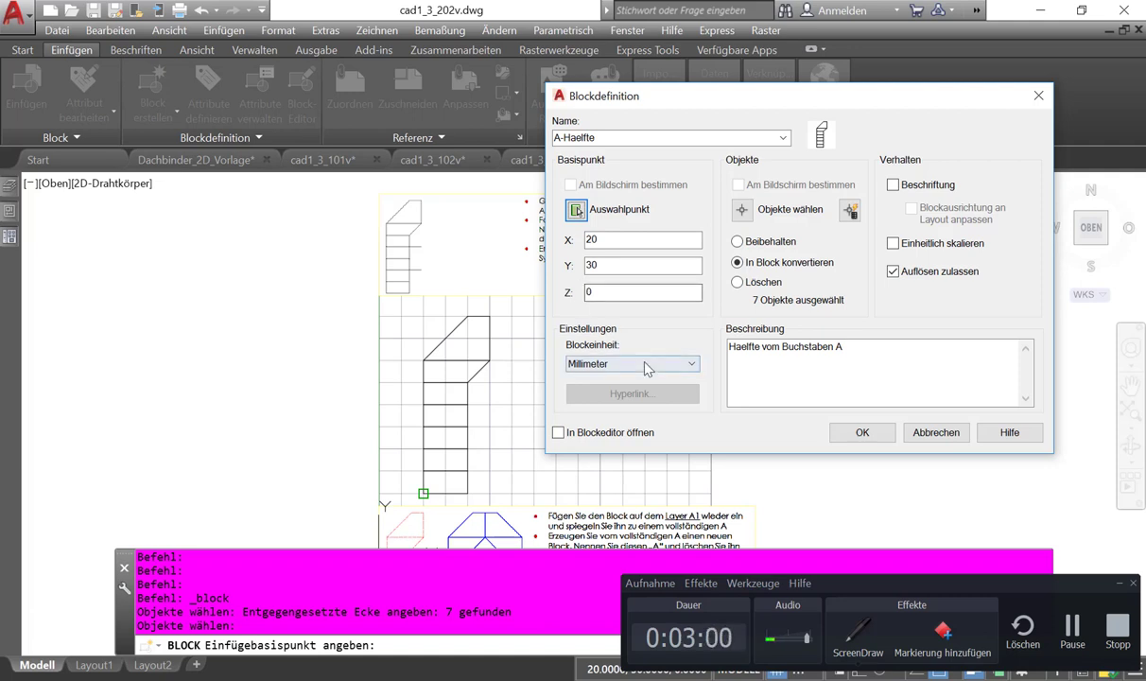
click(647, 367)
click(651, 366)
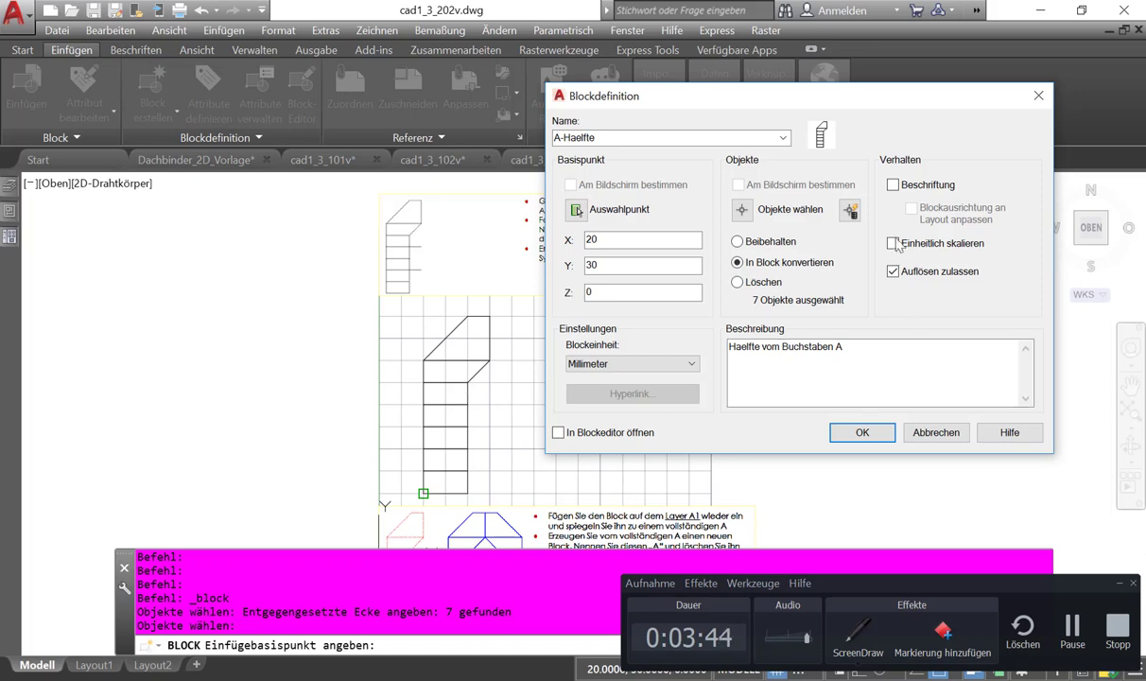
click(862, 433)
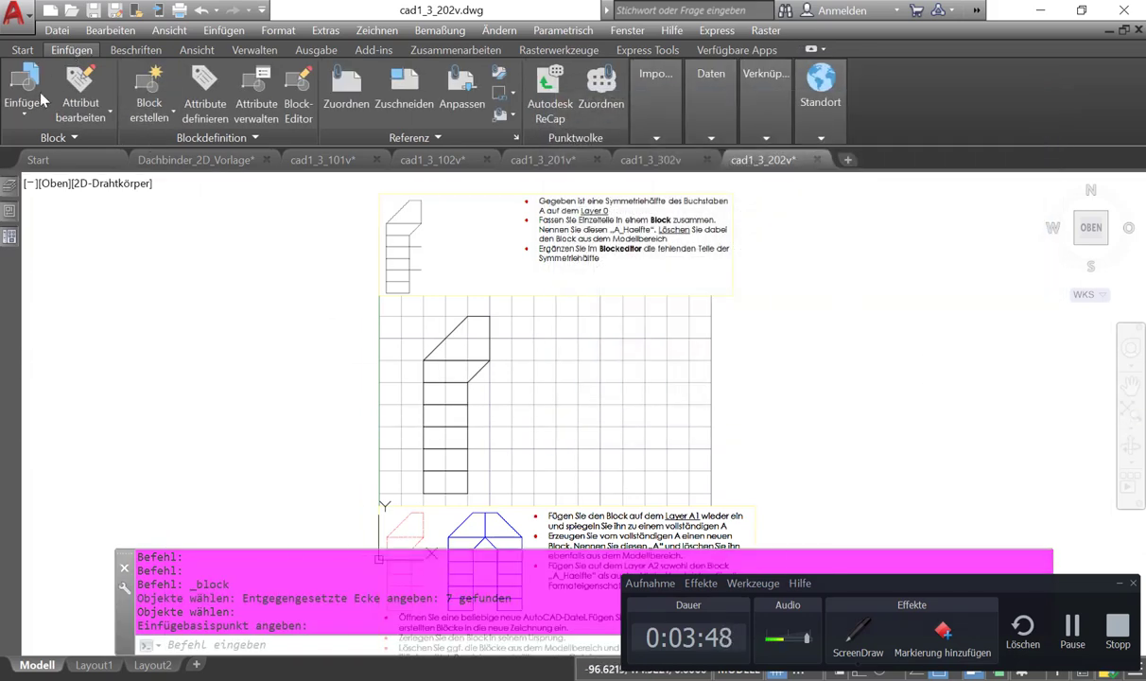
click(24, 94)
click(63, 170)
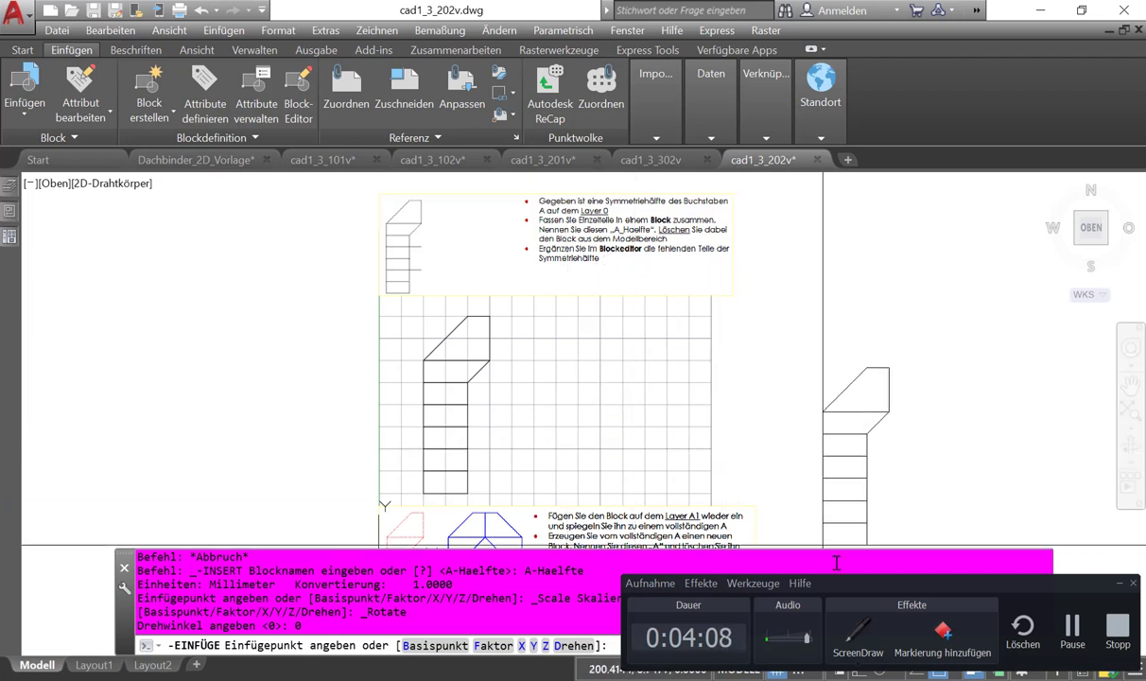
click(856, 627)
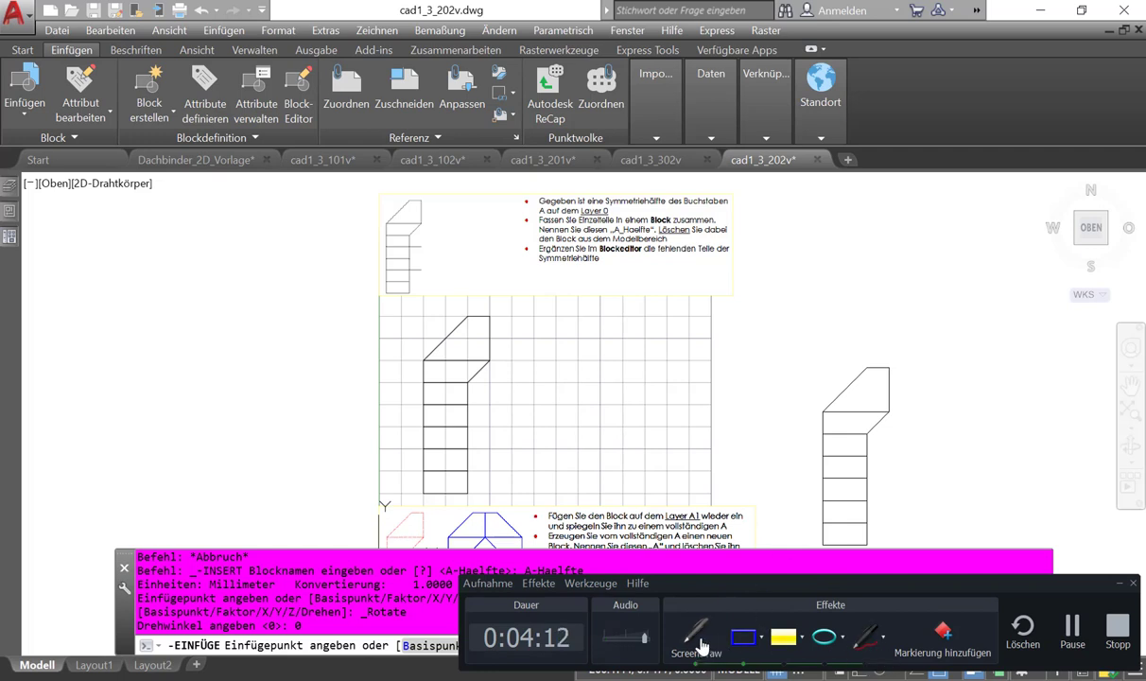
click(823, 637)
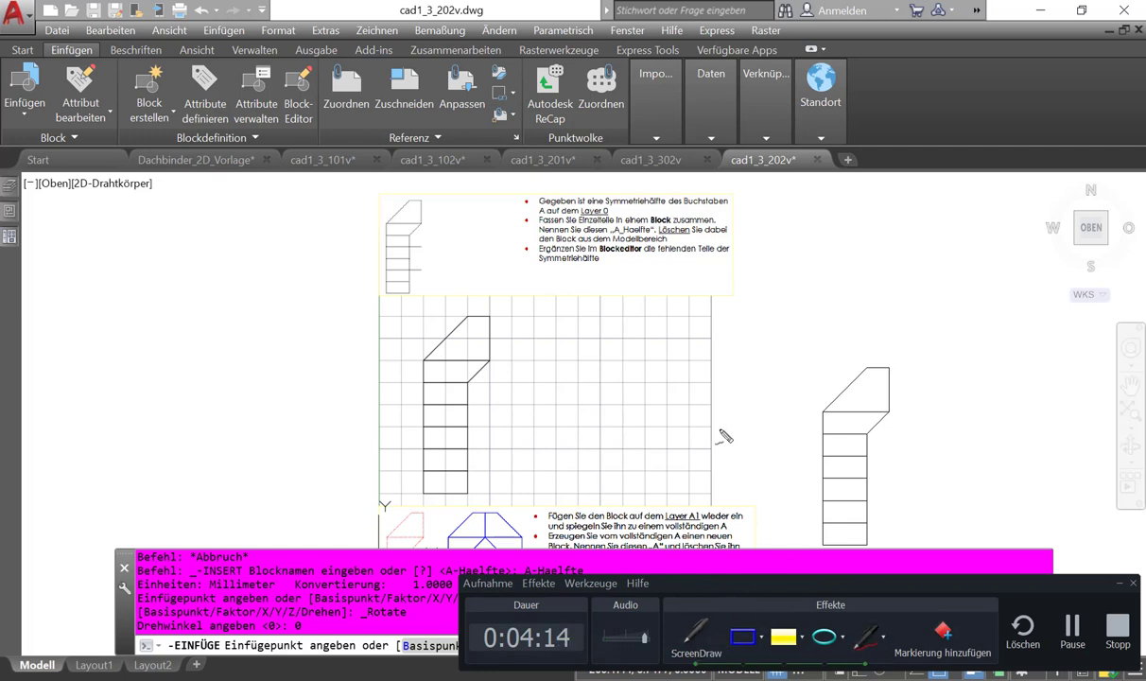
mouse_move(811, 536)
mouse_down()
mouse_move(812, 558)
mouse_move(829, 549)
mouse_up()
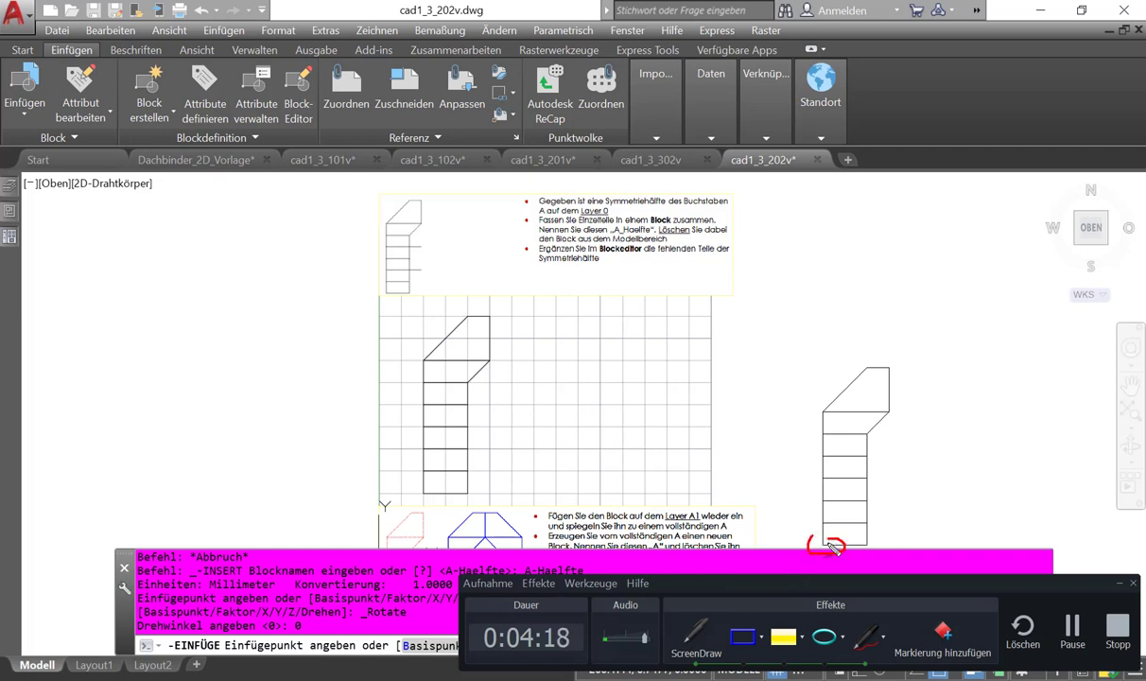
drag(832, 547, 838, 544)
click(884, 643)
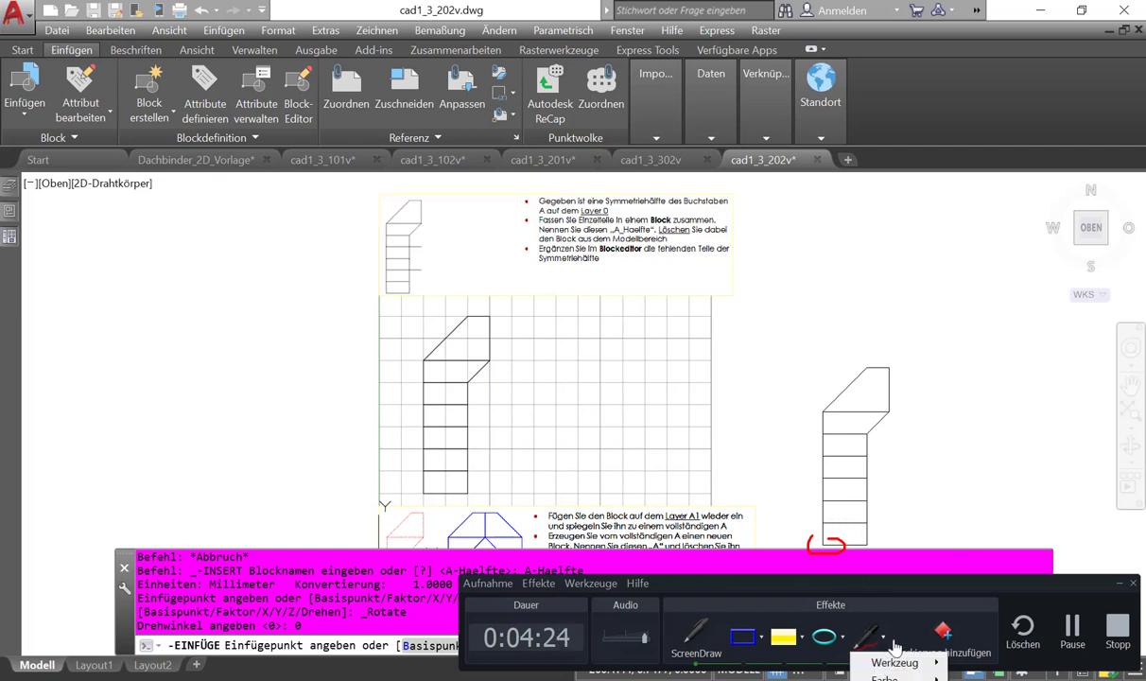
click(884, 643)
click(719, 647)
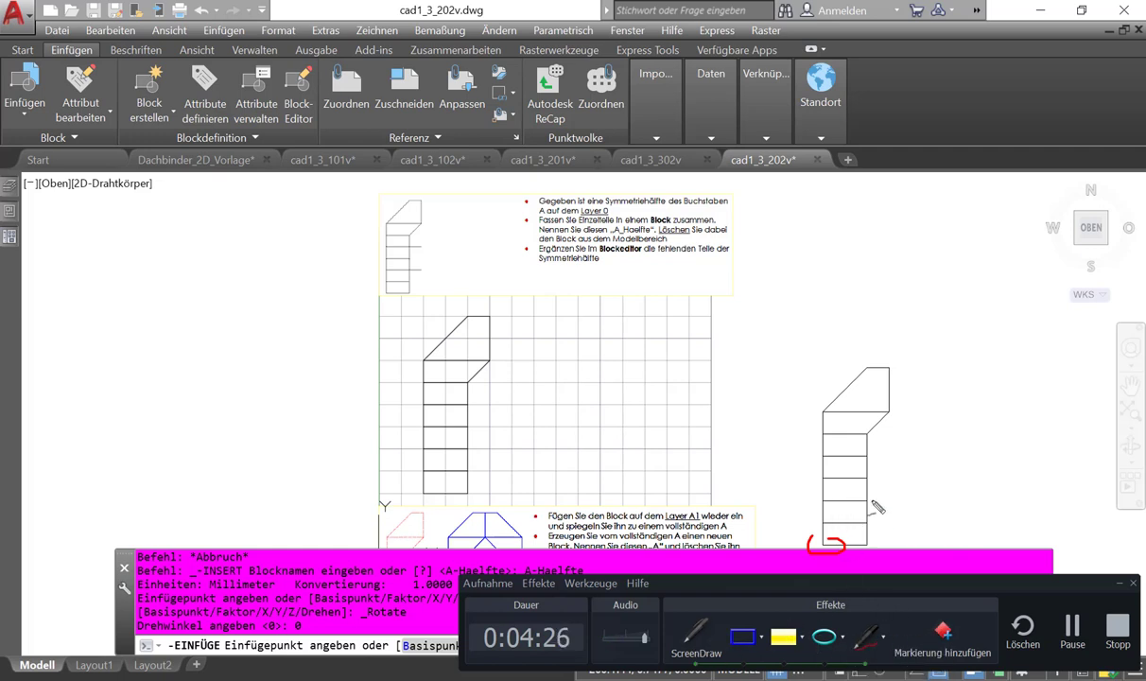
key(Escape)
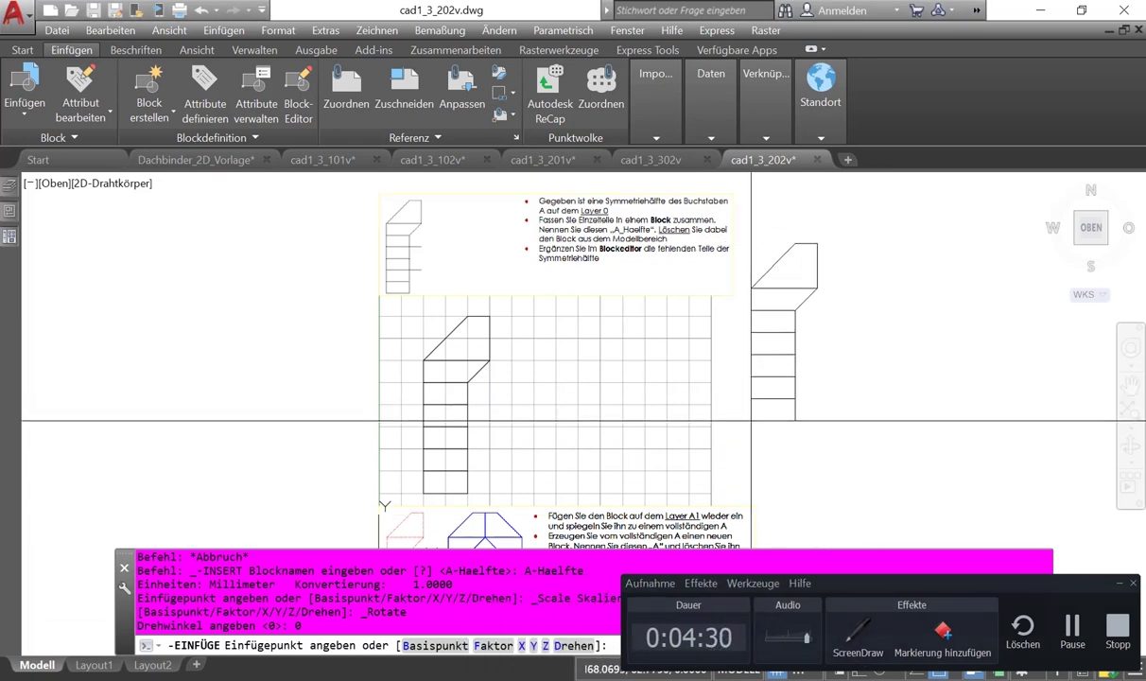
key(Escape)
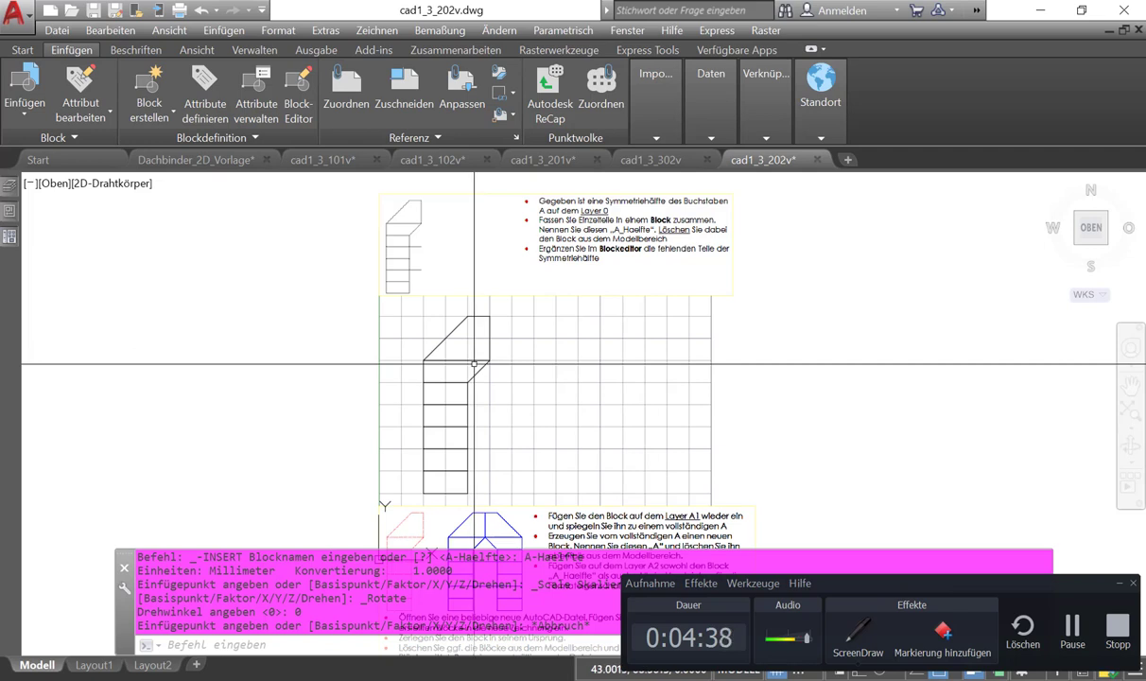
- Show Properties for the A-Haelfte block reference at 20,30 and pin the palette docked
click(423, 444)
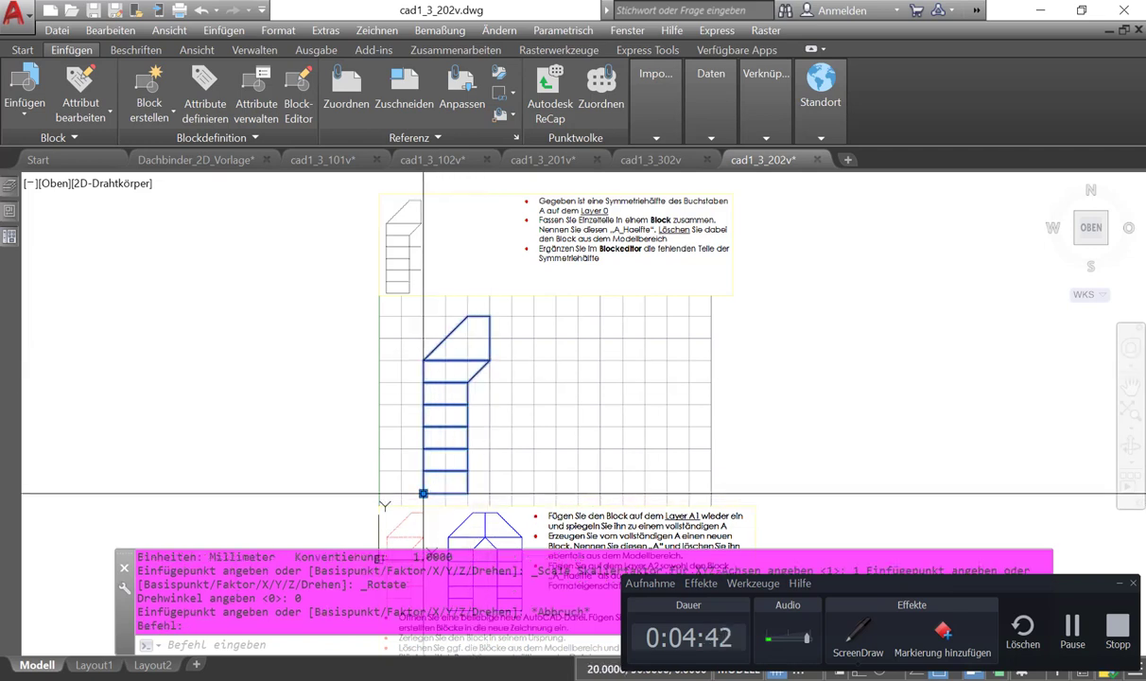
right_click(449, 360)
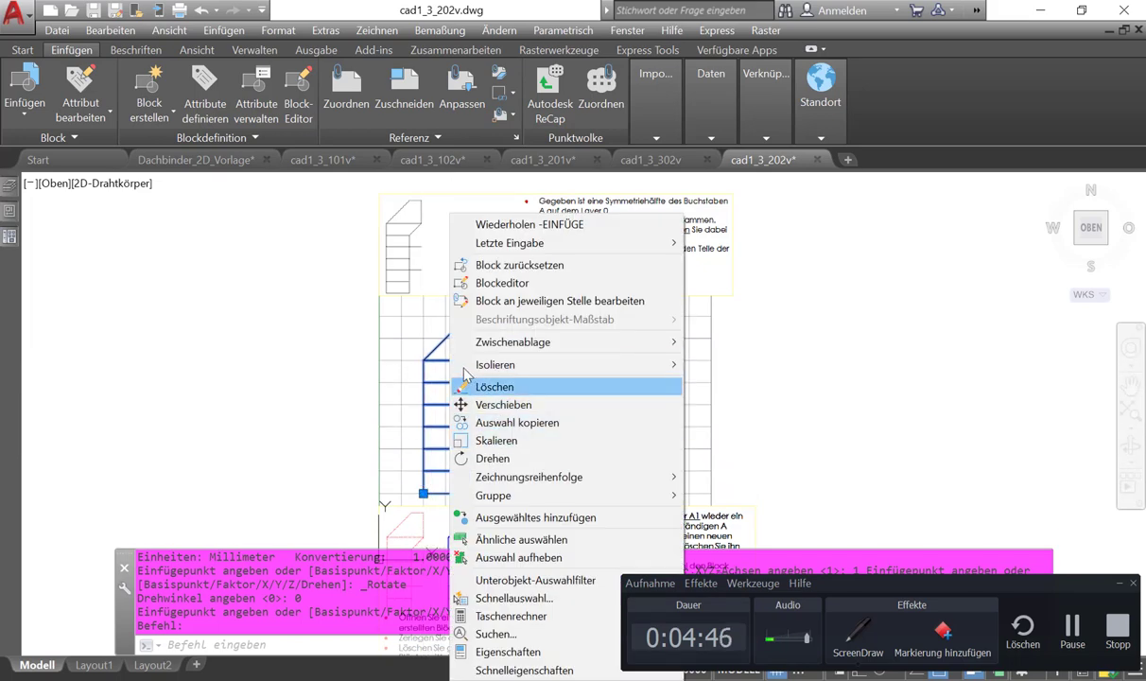
click(508, 652)
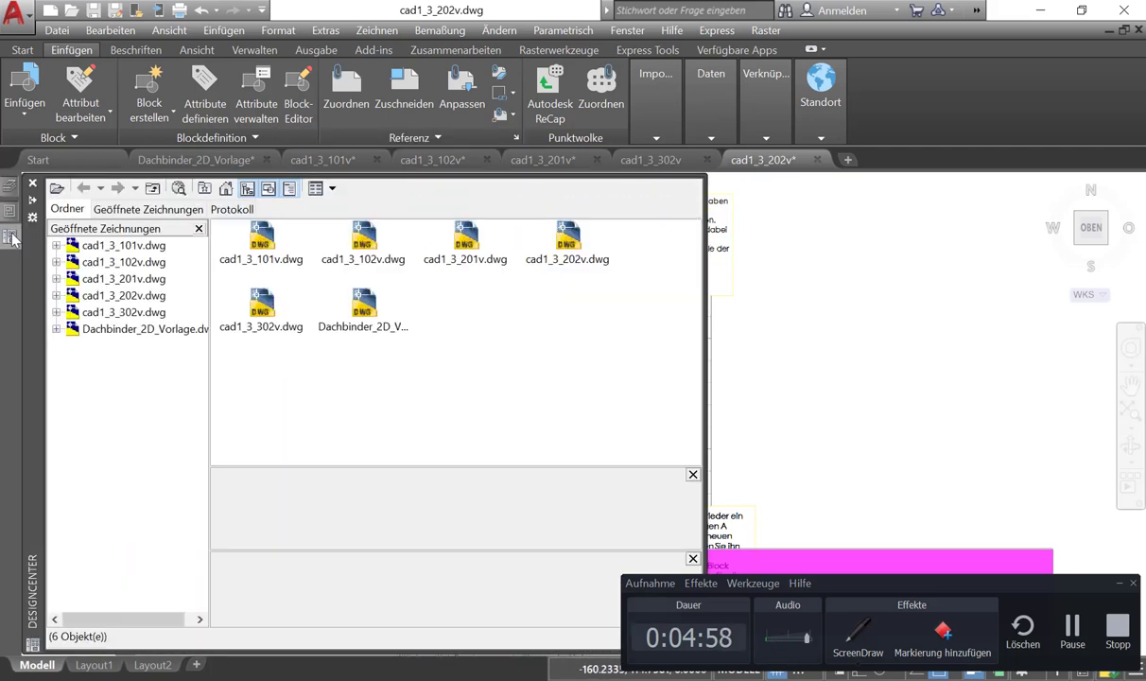
click(34, 201)
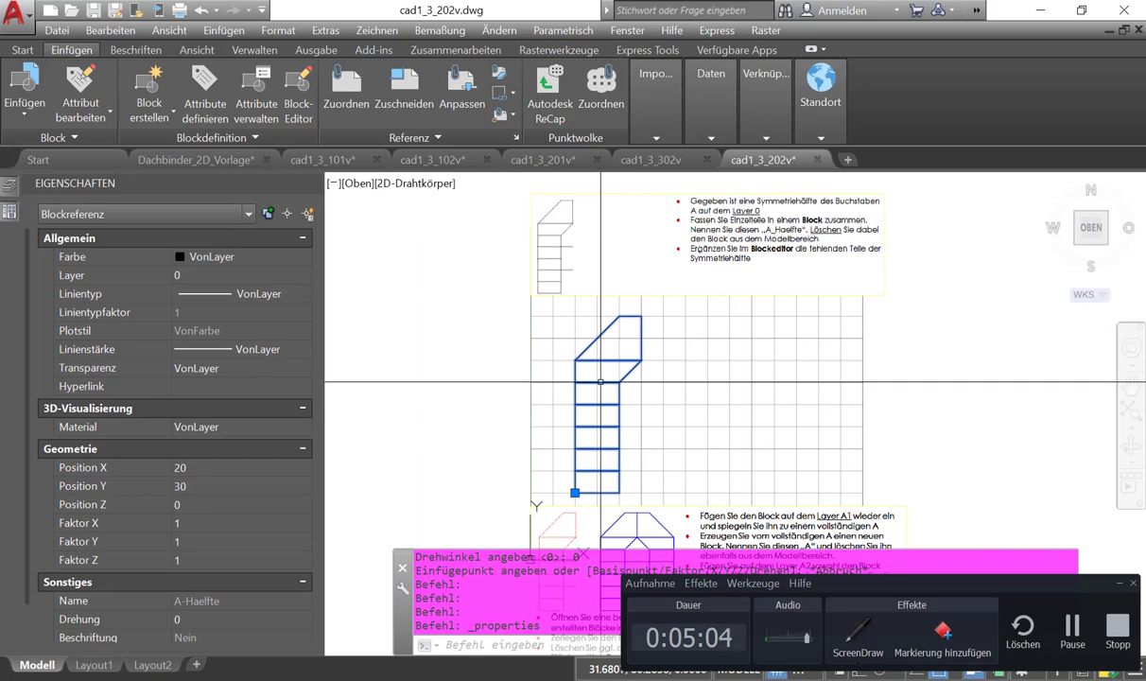
right_click(803, 216)
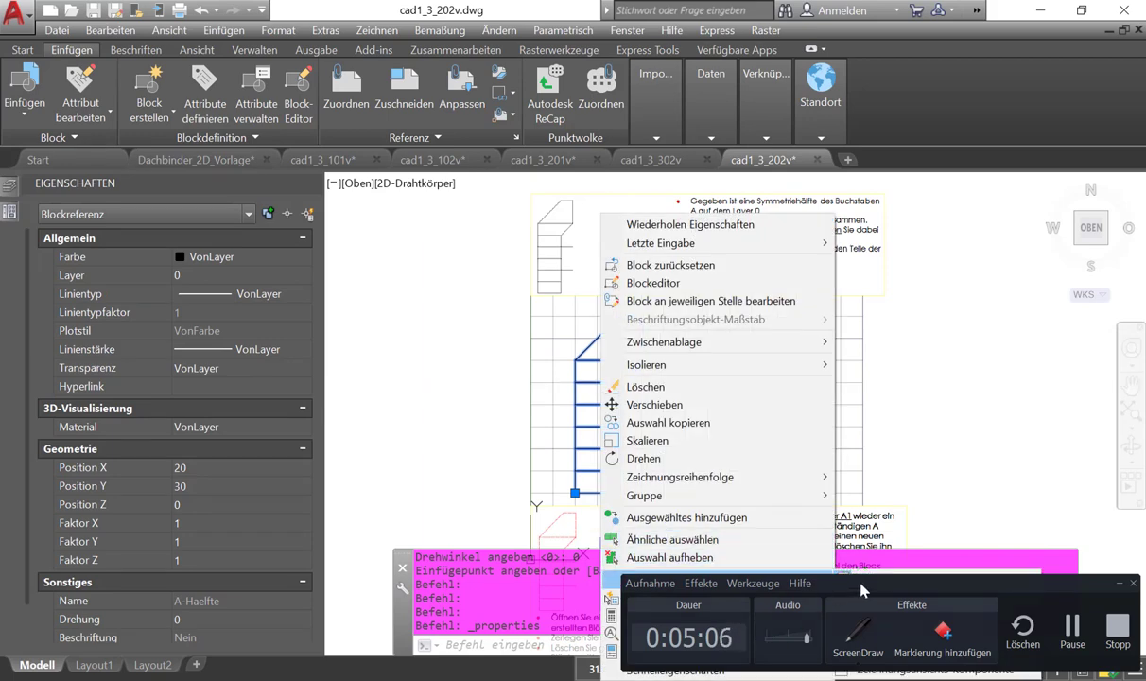
click(814, 547)
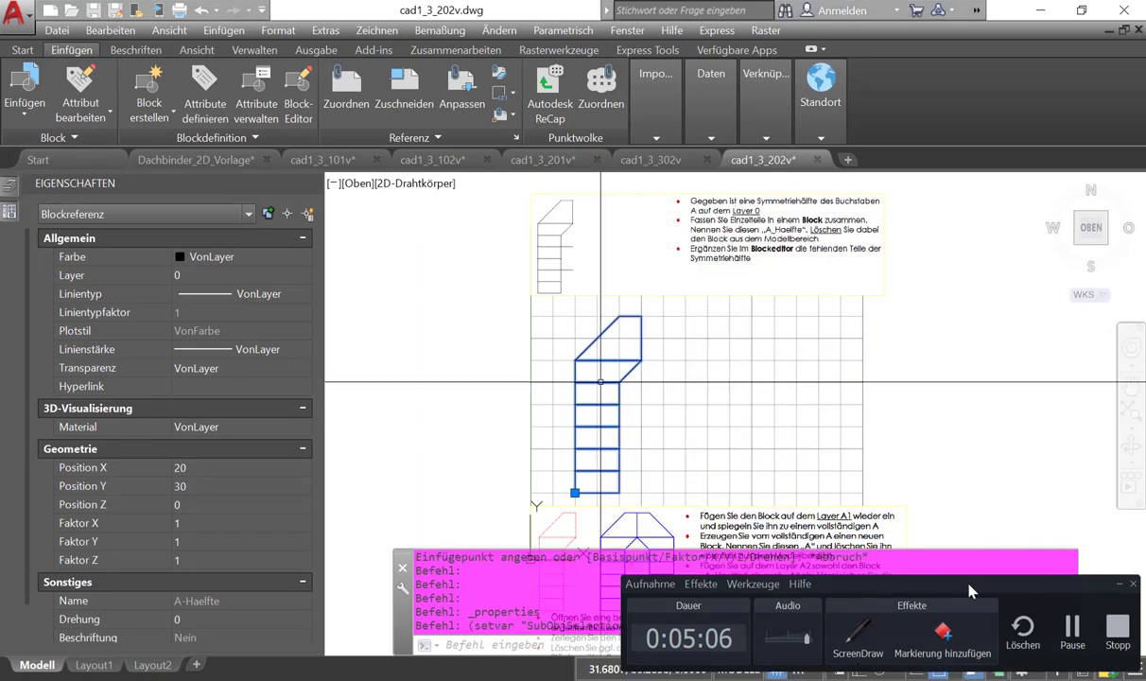
click(1119, 588)
right_click(590, 459)
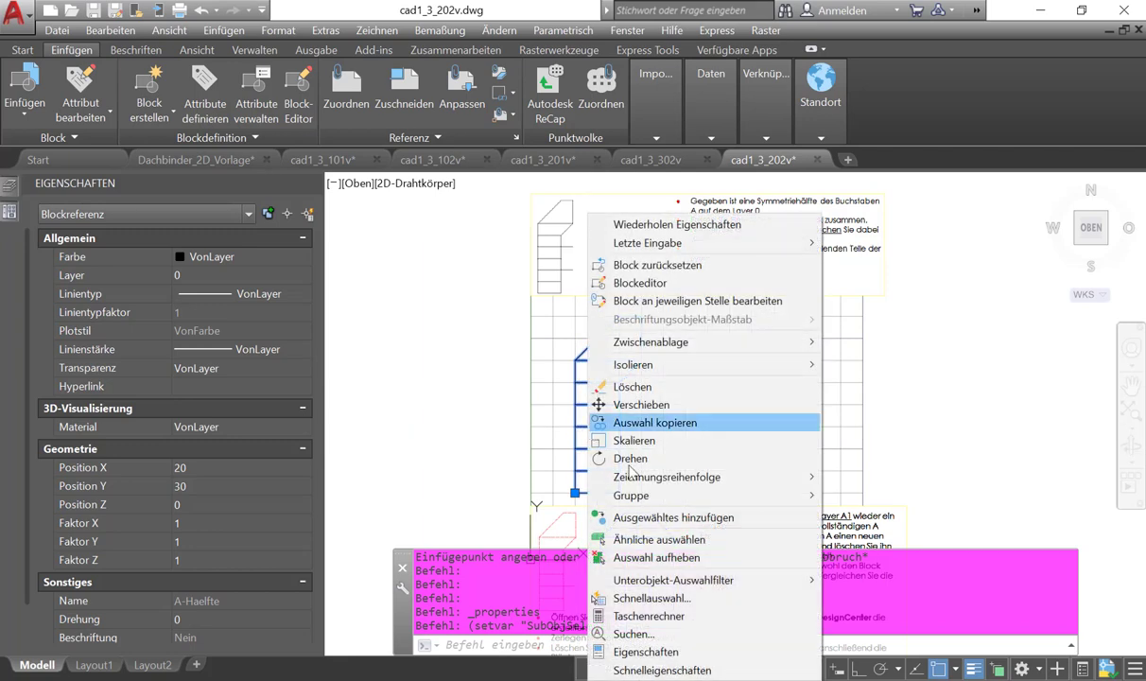
click(634, 653)
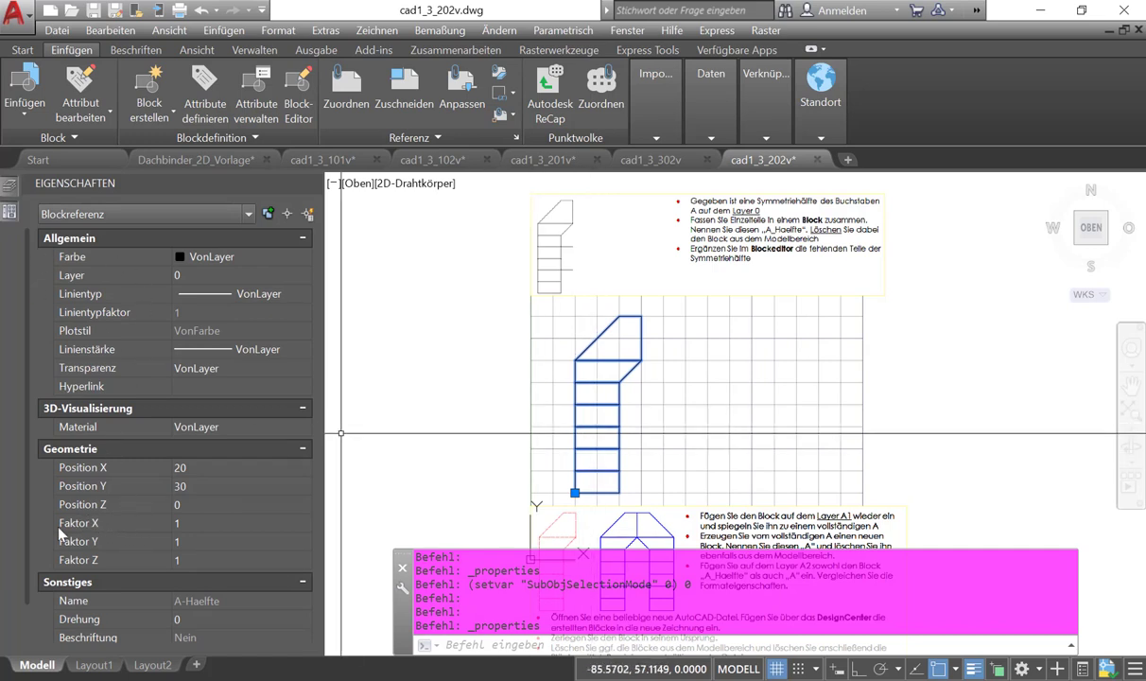
click(195, 522)
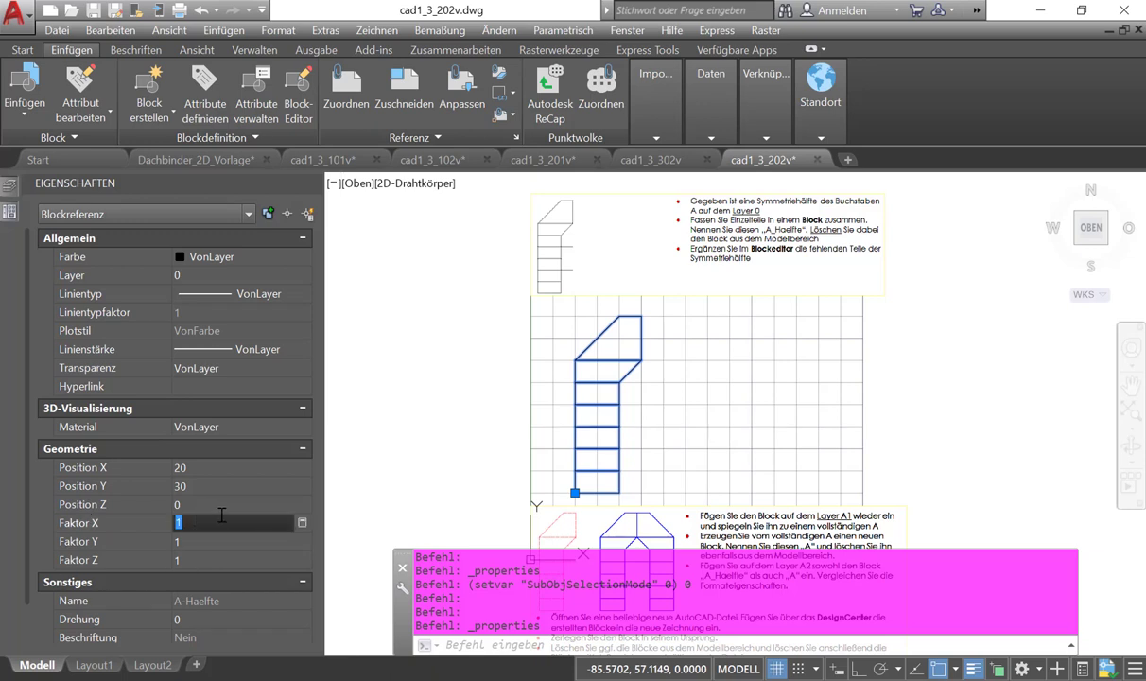
key(Tab)
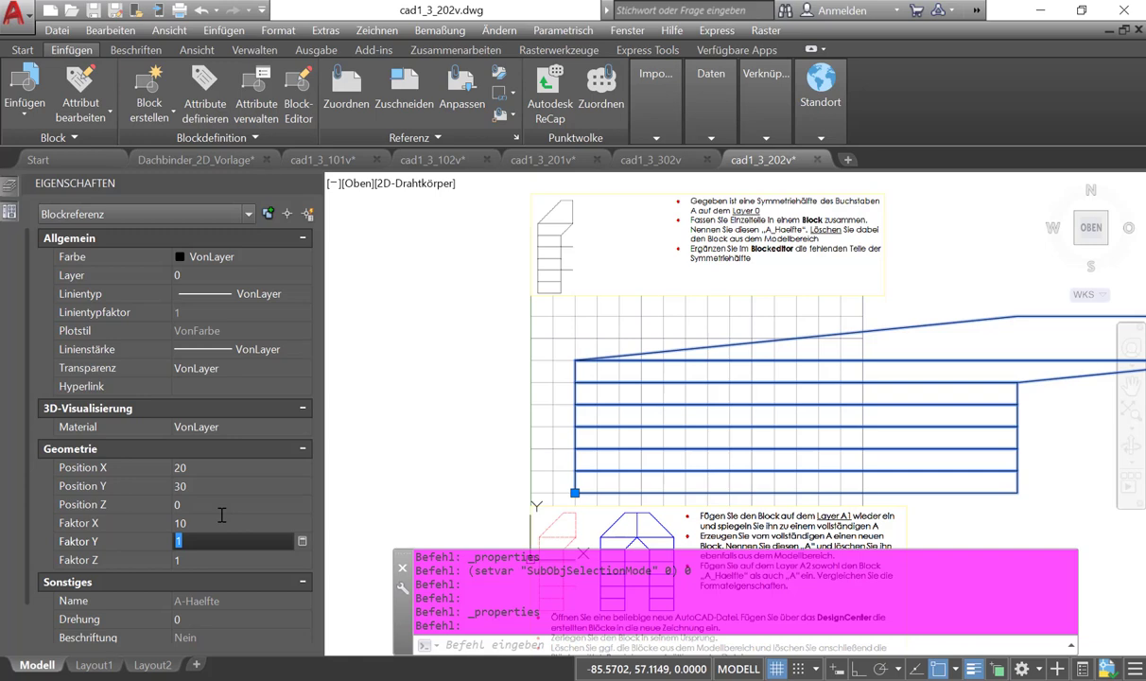
click(225, 523)
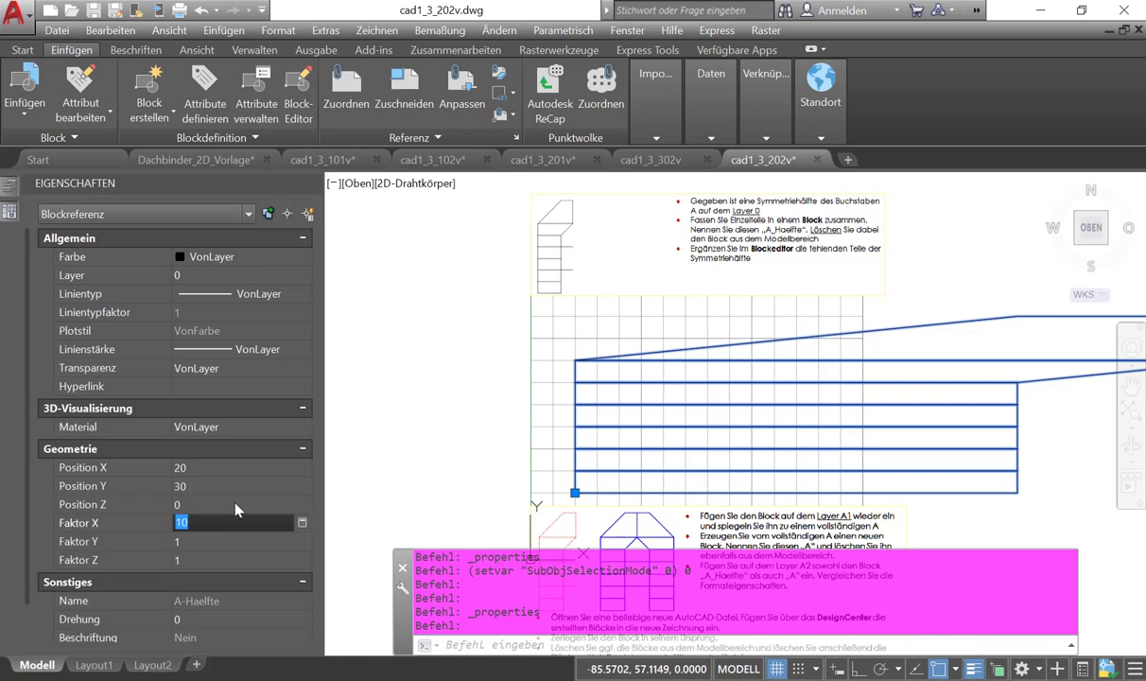
text(1)
key(Return)
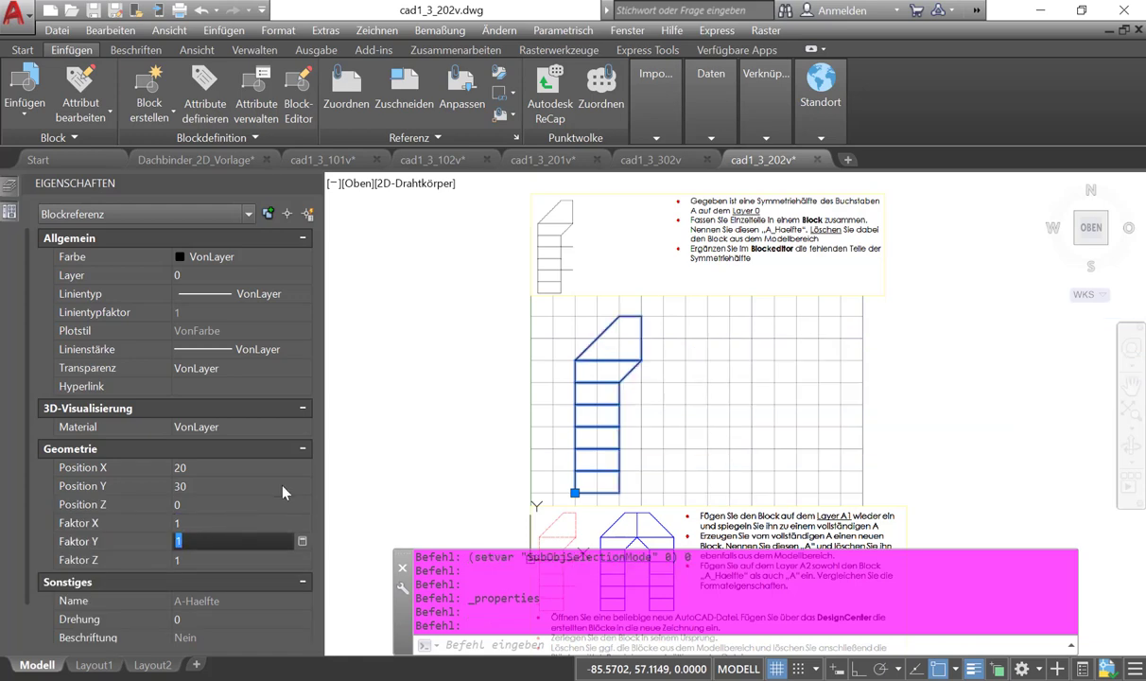
click(250, 540)
scroll(224, 460, down, 1)
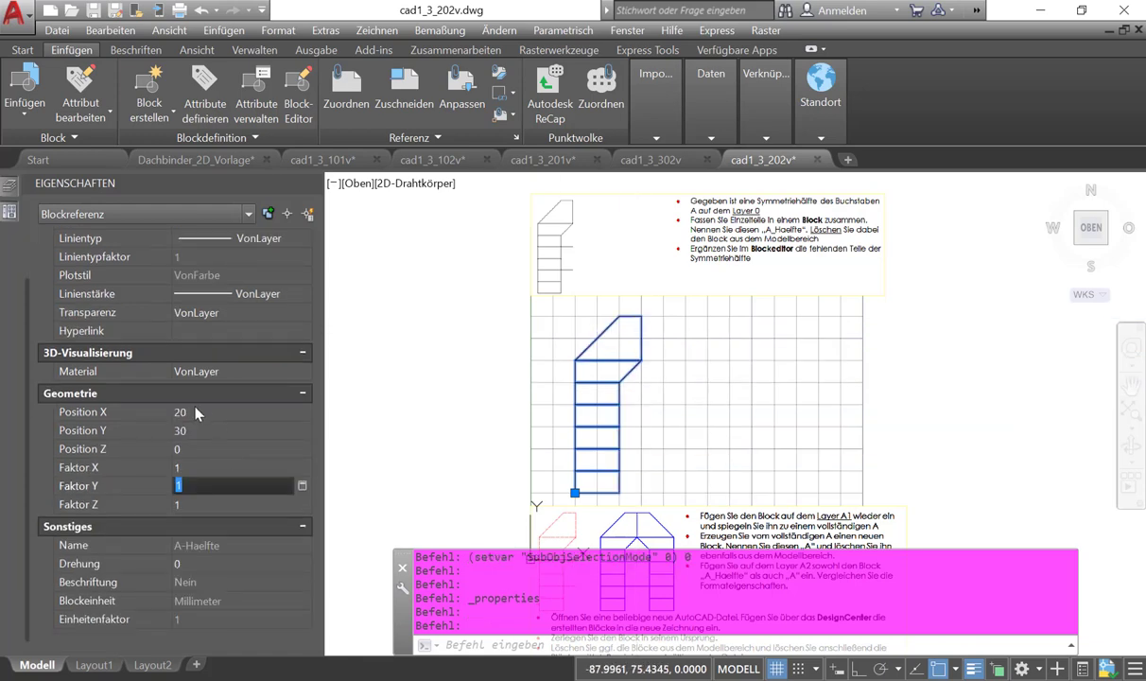
click(211, 429)
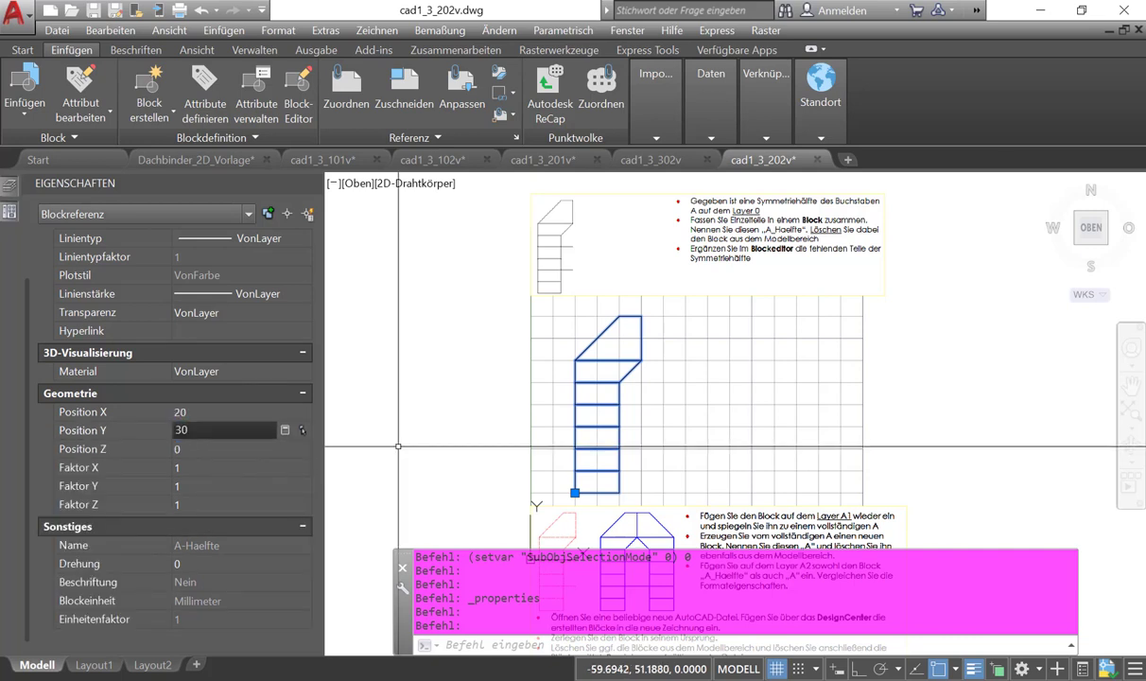
key(Escape)
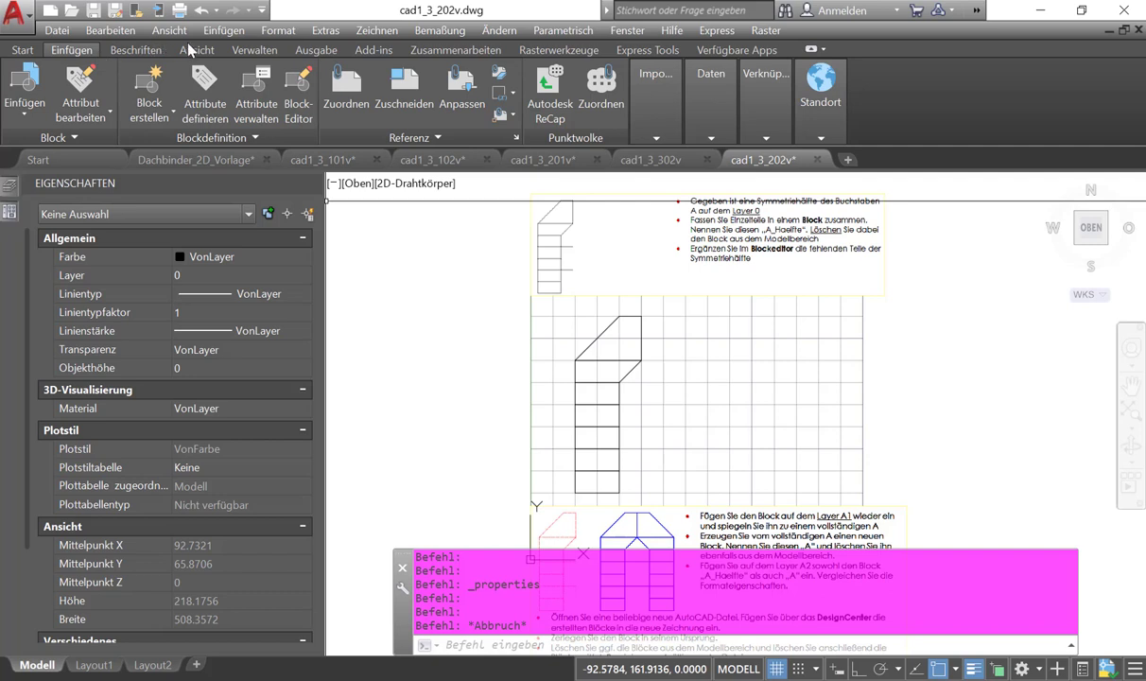
- Mirror the A-Haelfte block about its right edge, keeping the original half
click(22, 49)
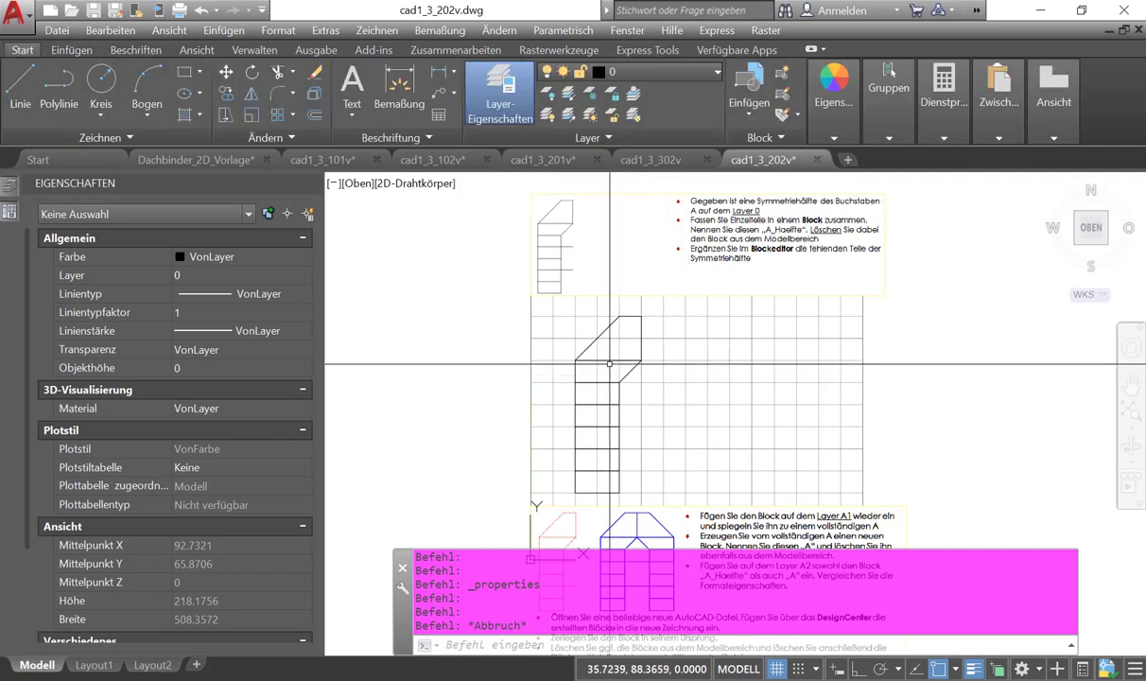
click(609, 364)
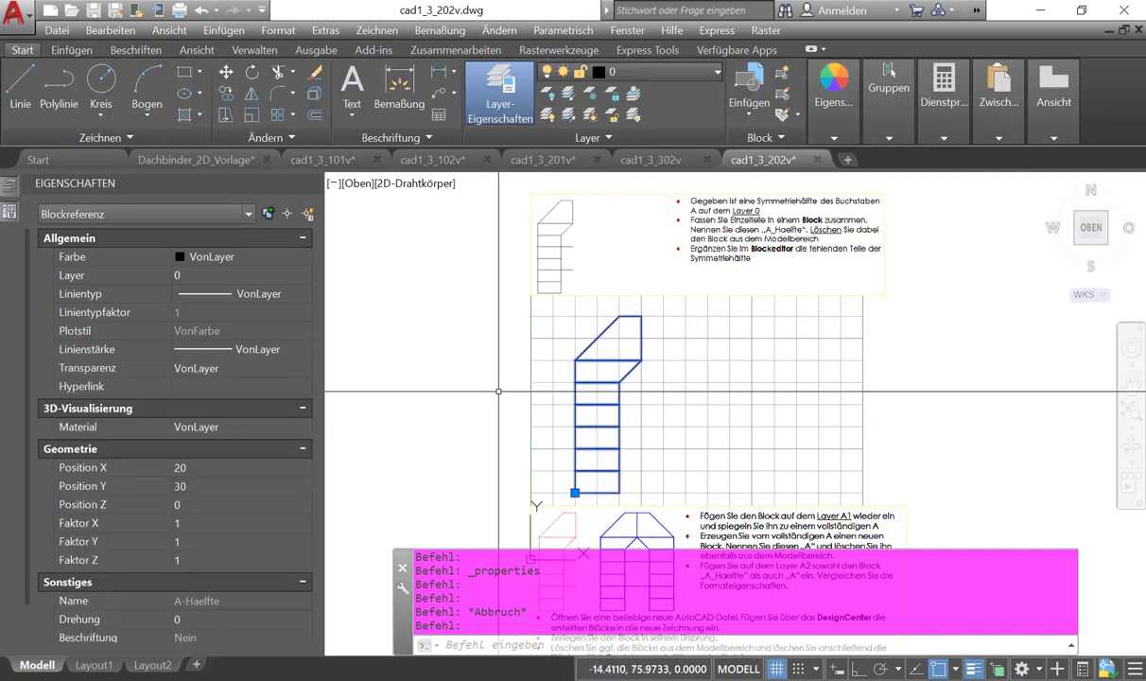
click(251, 94)
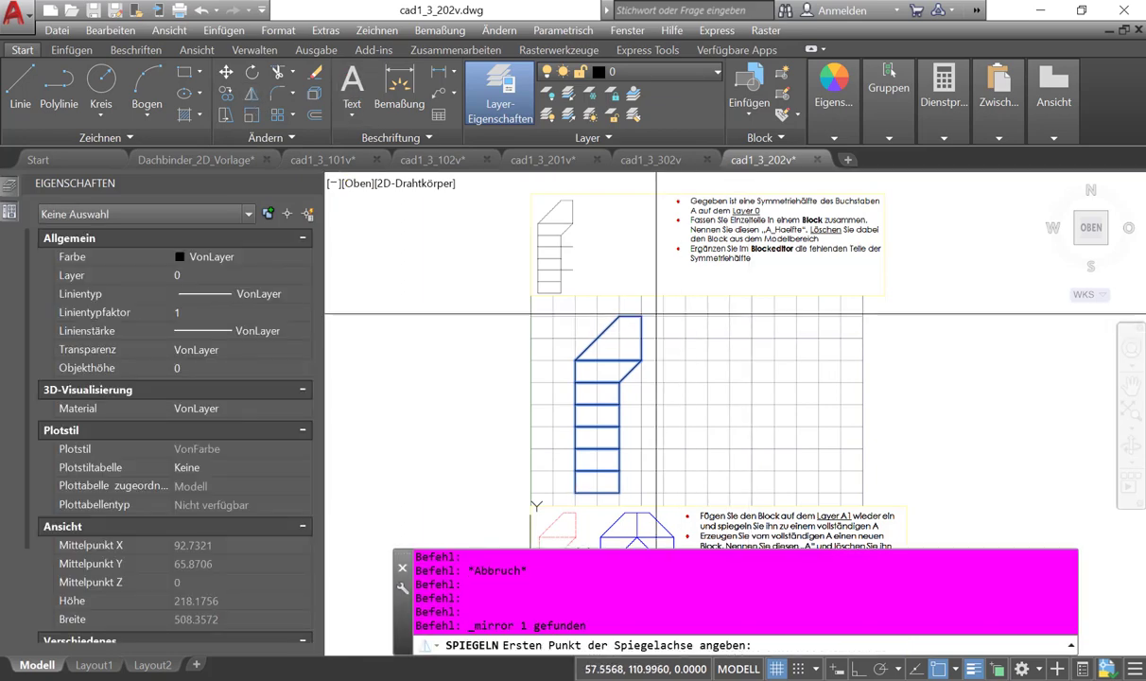
click(641, 317)
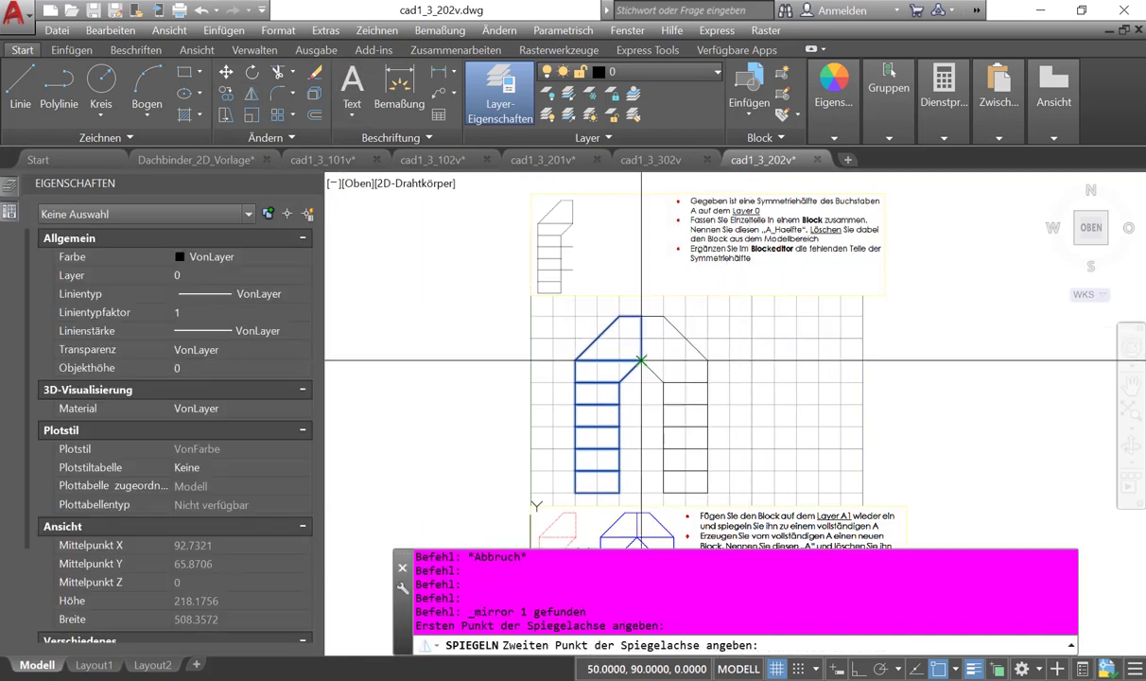
click(664, 537)
click(687, 645)
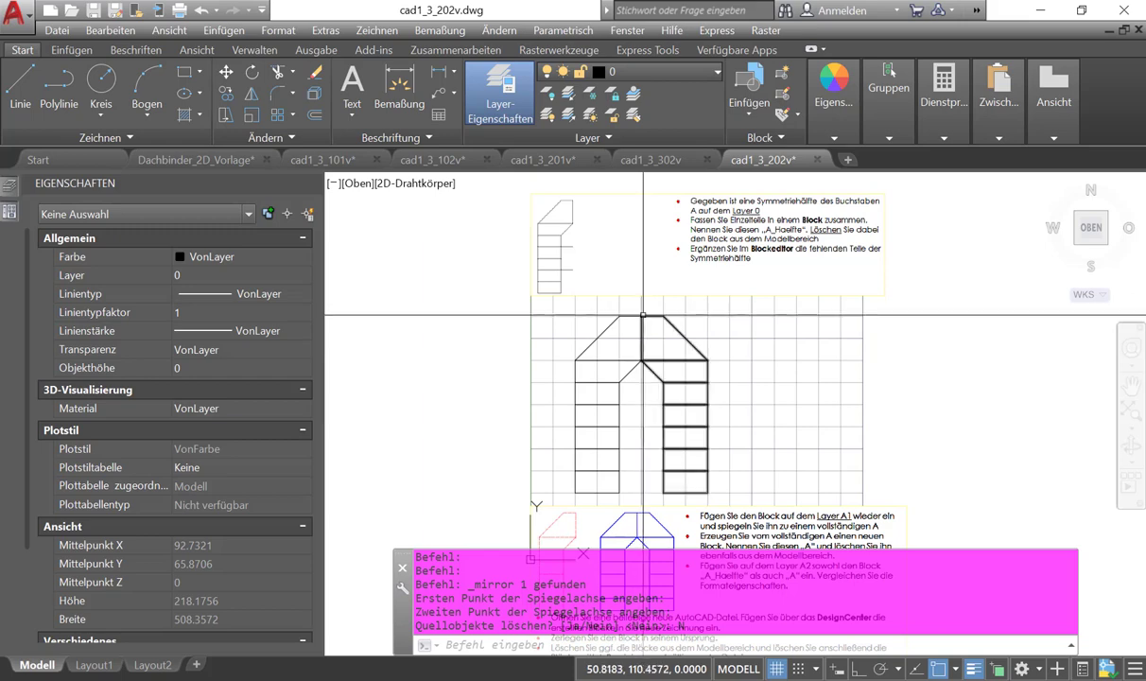
scroll(643, 315, up, 3)
scroll(648, 321, up, 2)
scroll(596, 293, up, 1)
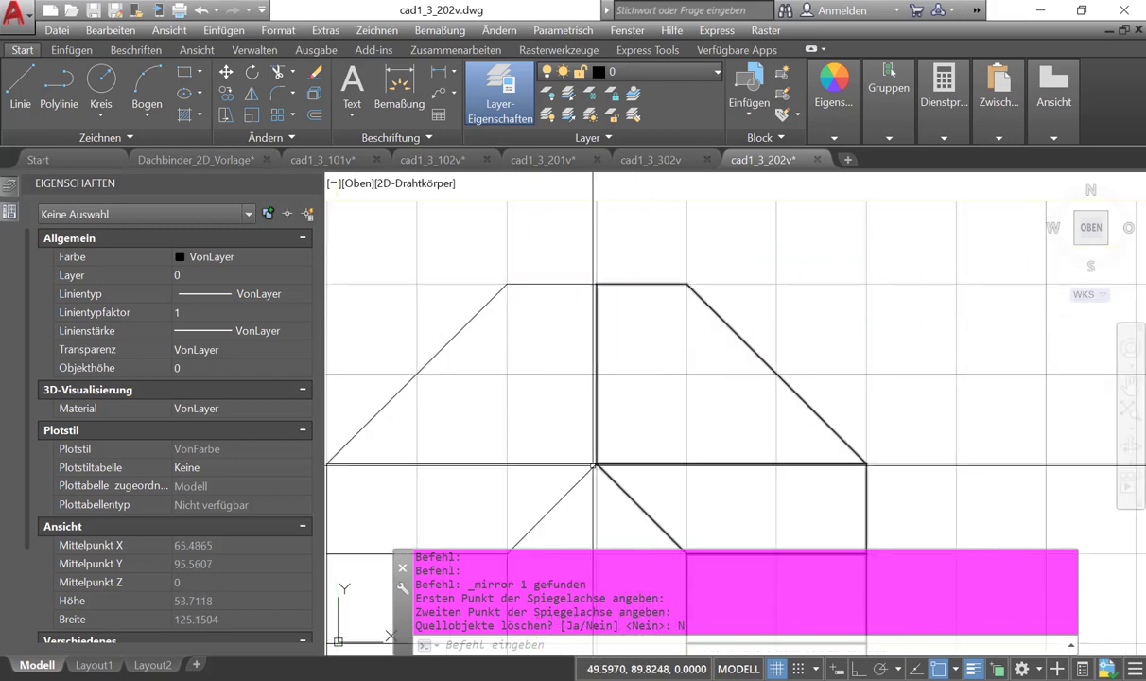
scroll(662, 440, down, 3)
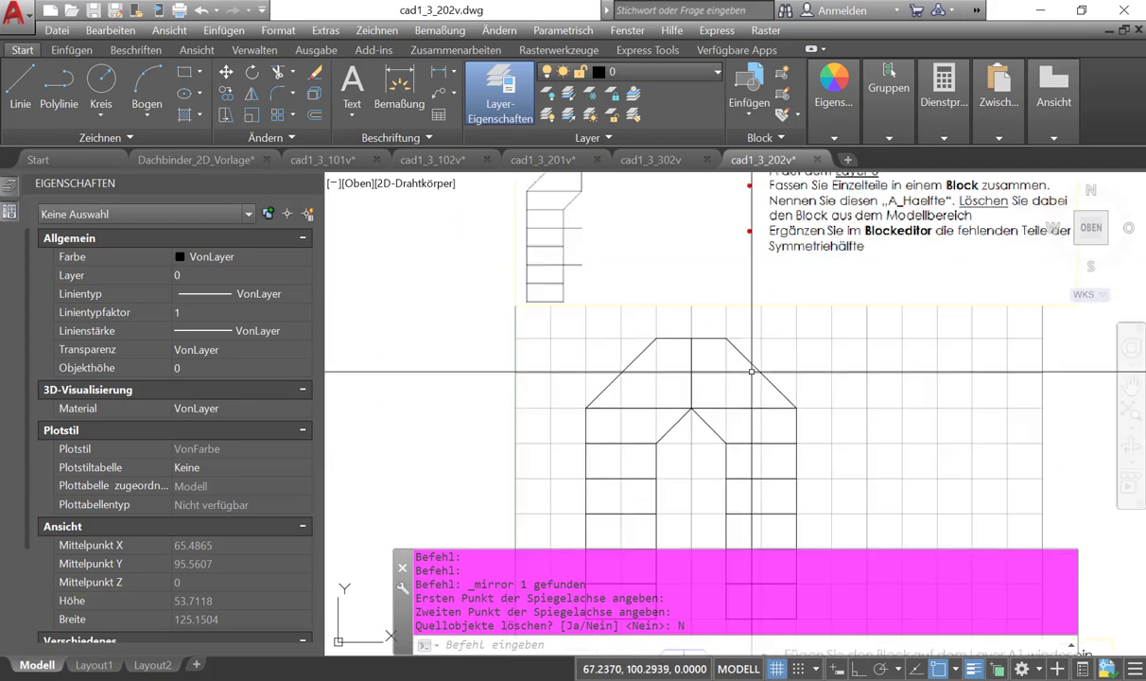
scroll(725, 423, down, 4)
scroll(731, 415, down, 3)
scroll(732, 415, up, 4)
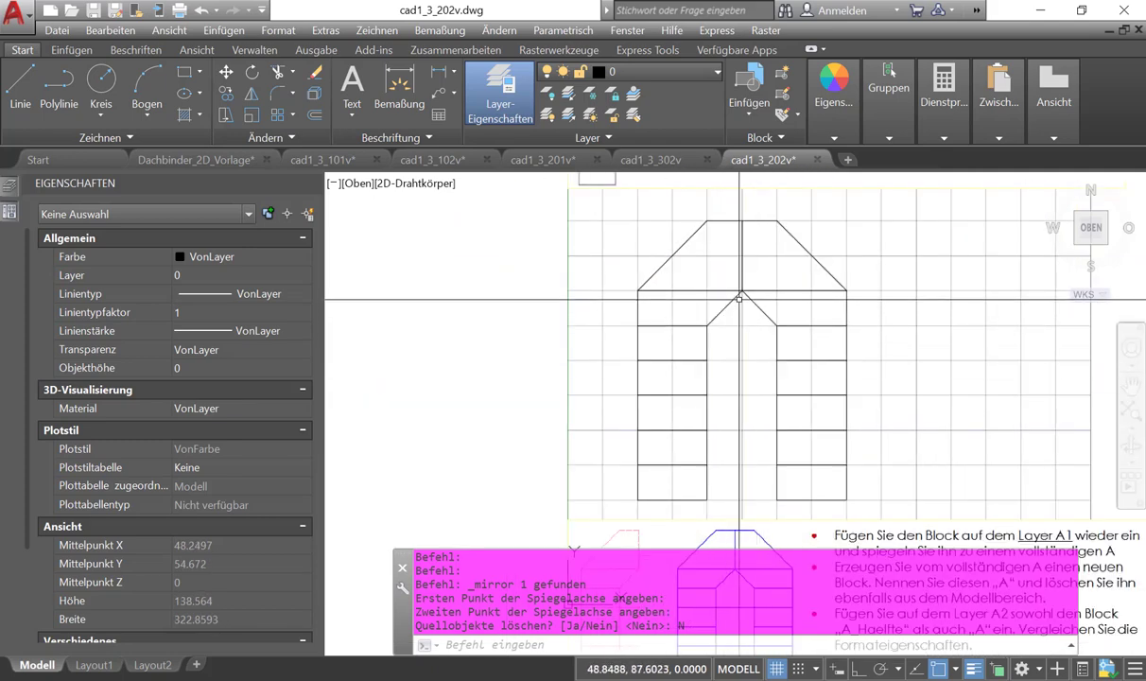
scroll(740, 335, down, 5)
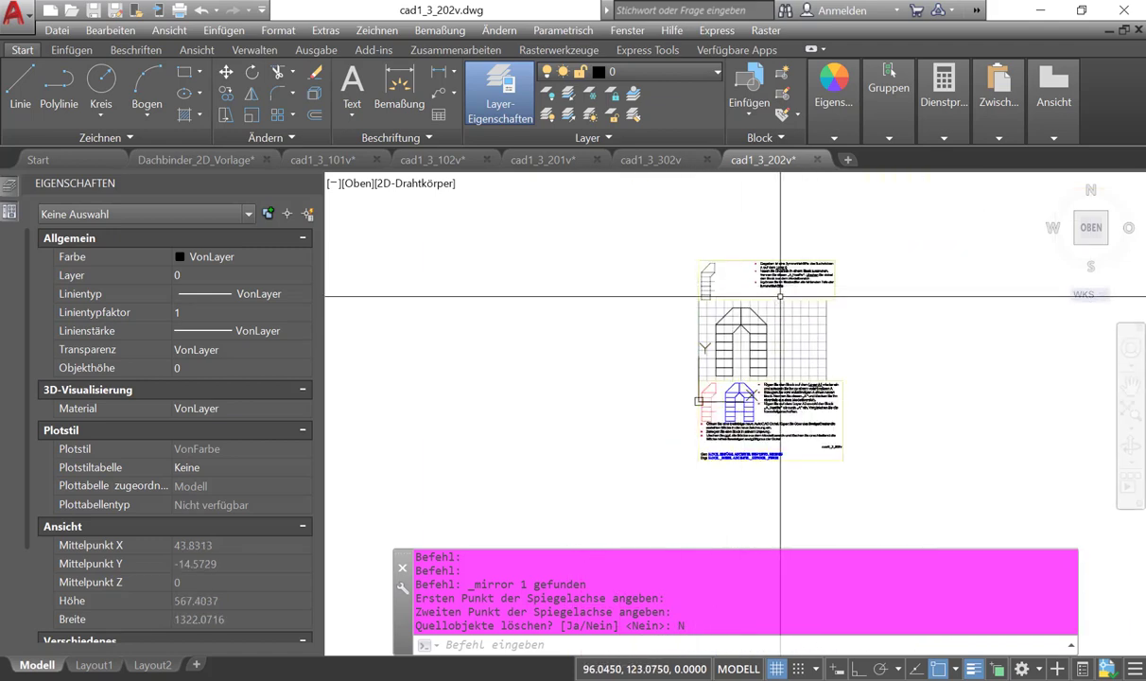
scroll(747, 312, up, 2)
scroll(728, 322, up, 2)
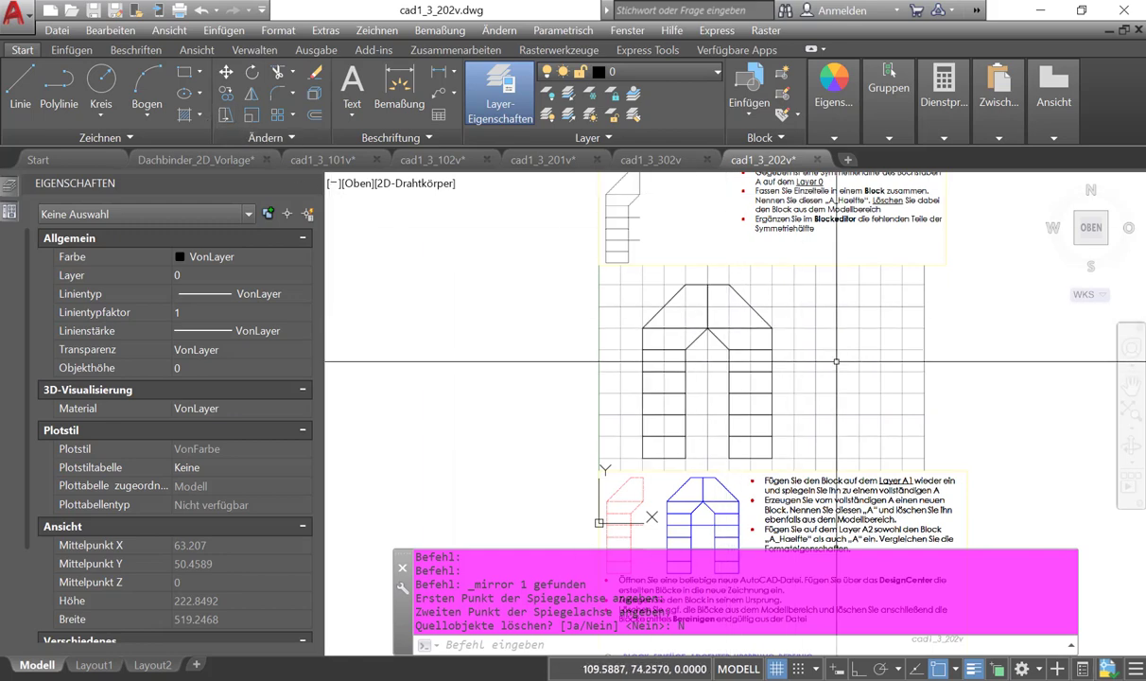
- Select both halves, start a new block named A, and begin picking its base point
click(805, 362)
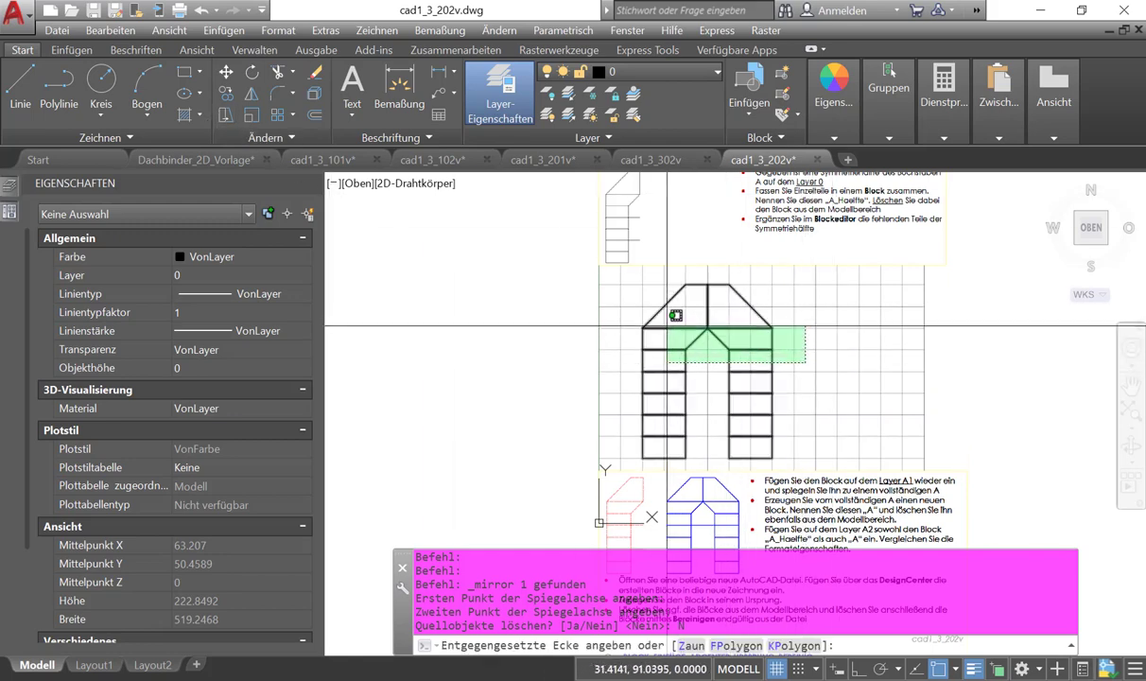
click(676, 315)
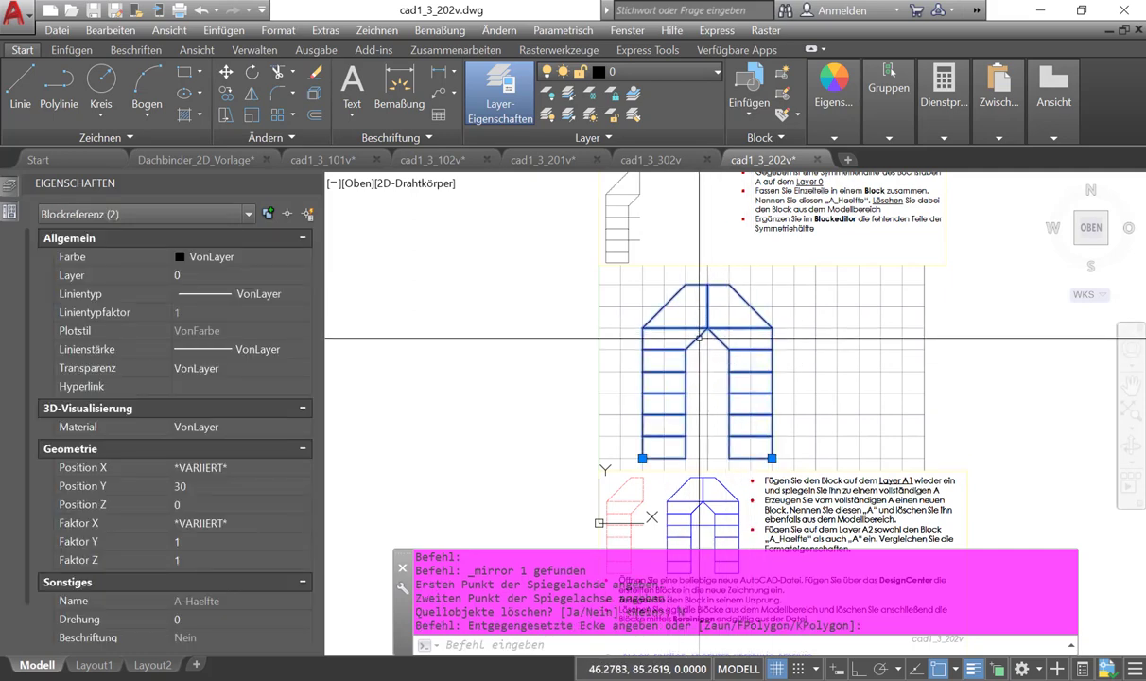
click(56, 52)
click(161, 104)
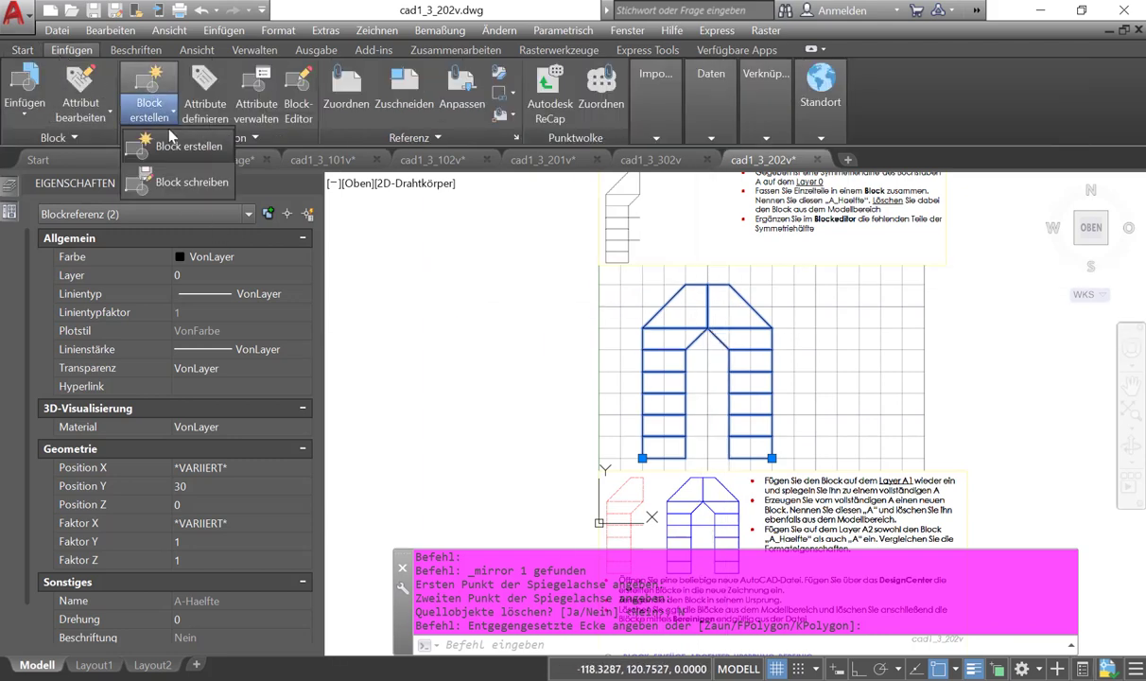
click(173, 142)
text(A)
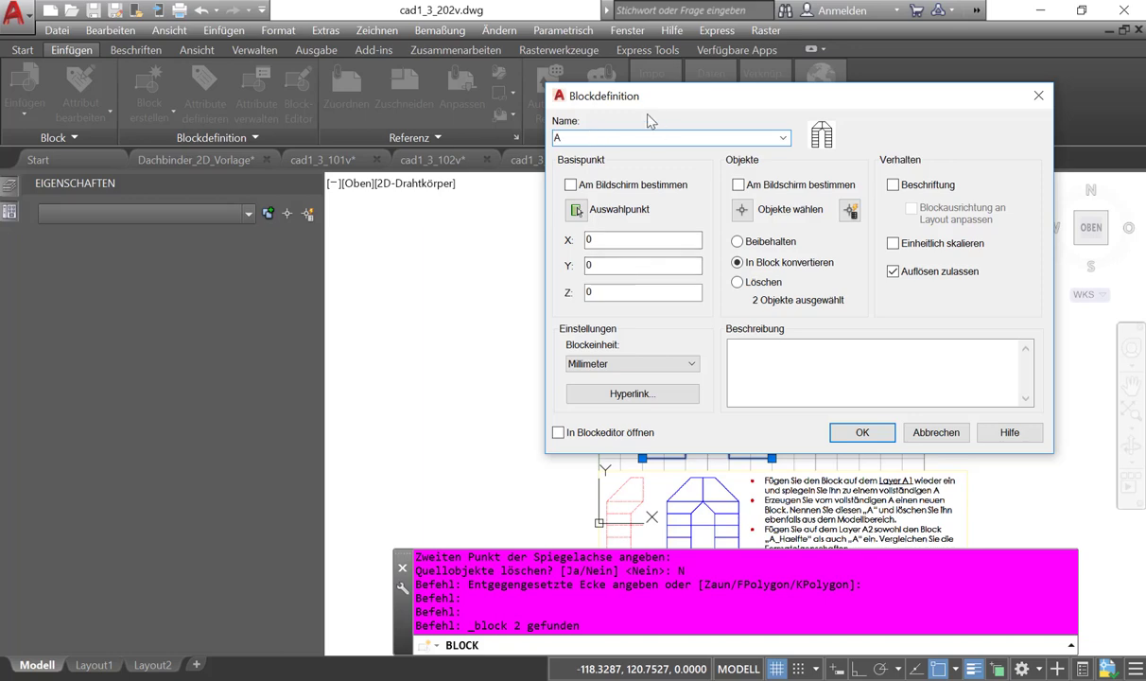
drag(609, 102, 165, 190)
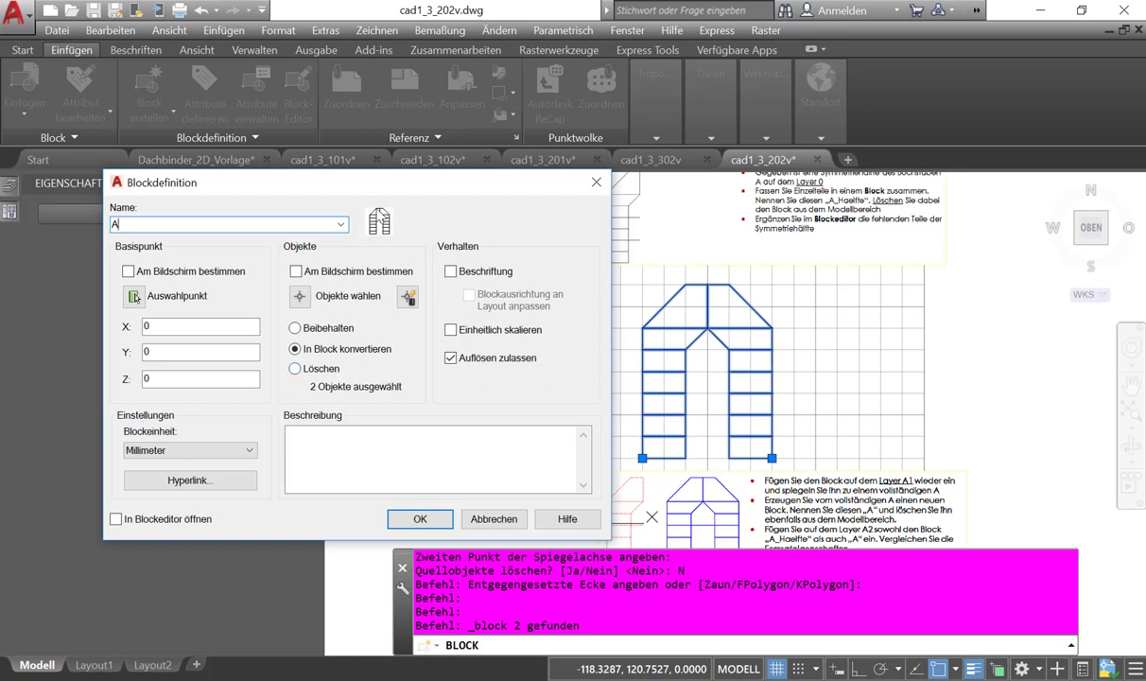
click(135, 296)
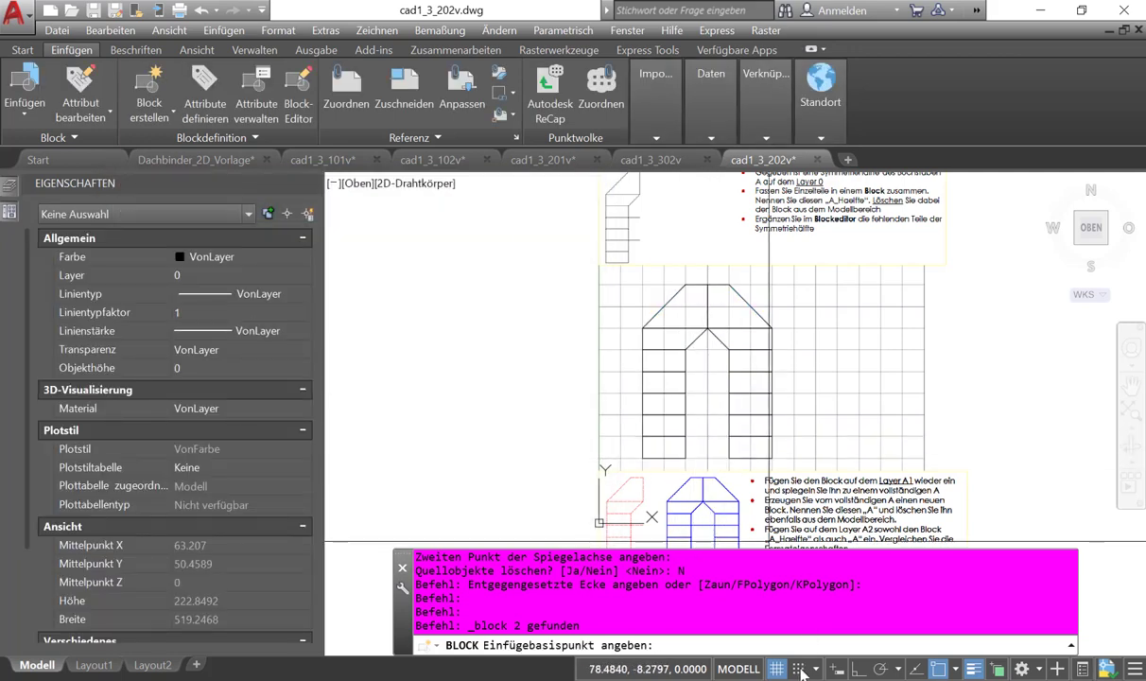
- With grid snap on and Osnap off, set base point 50,30, describe it 'Buchstabe A', and confirm
click(801, 670)
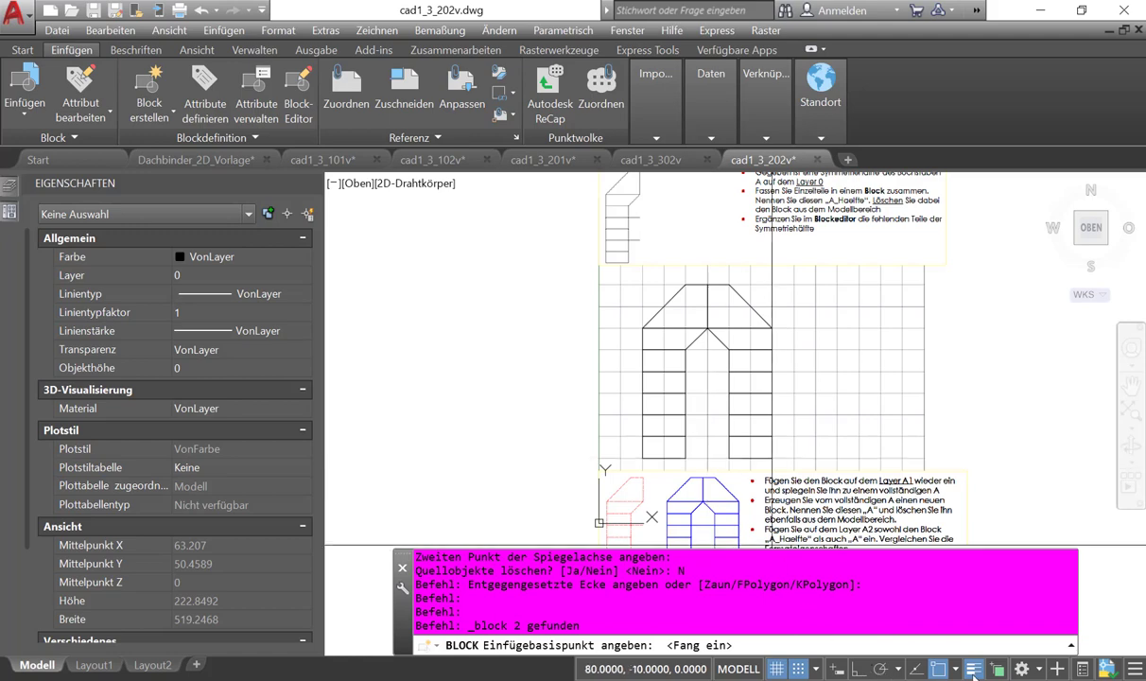
click(940, 670)
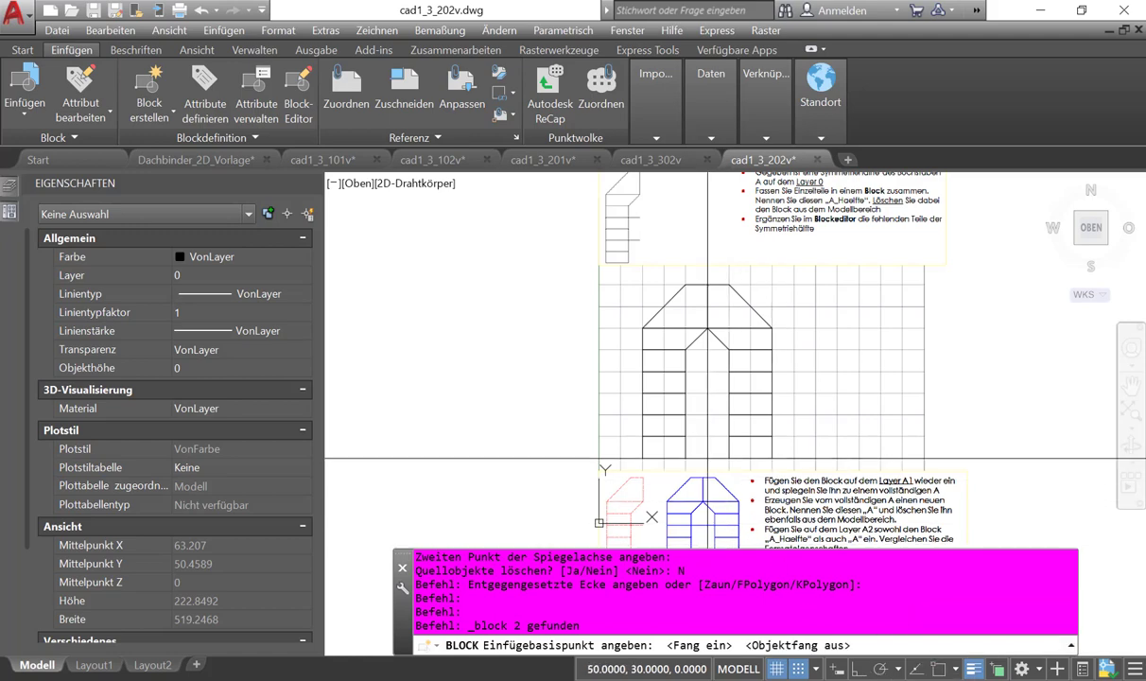
click(708, 458)
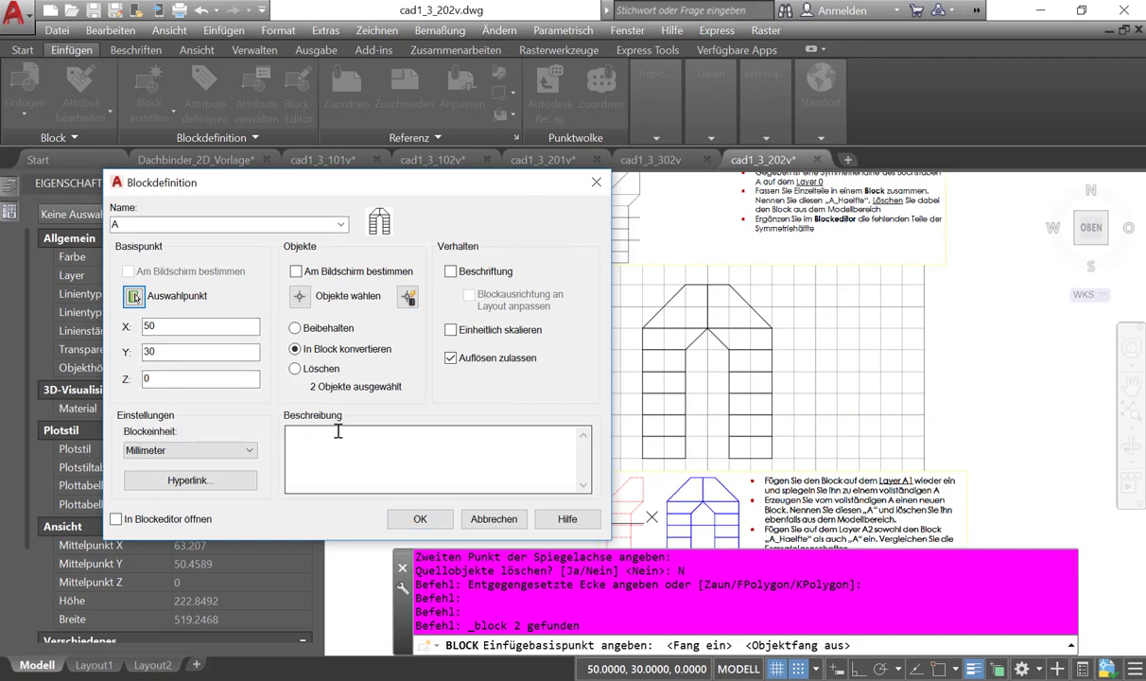
click(301, 435)
text(Buchstabe A)
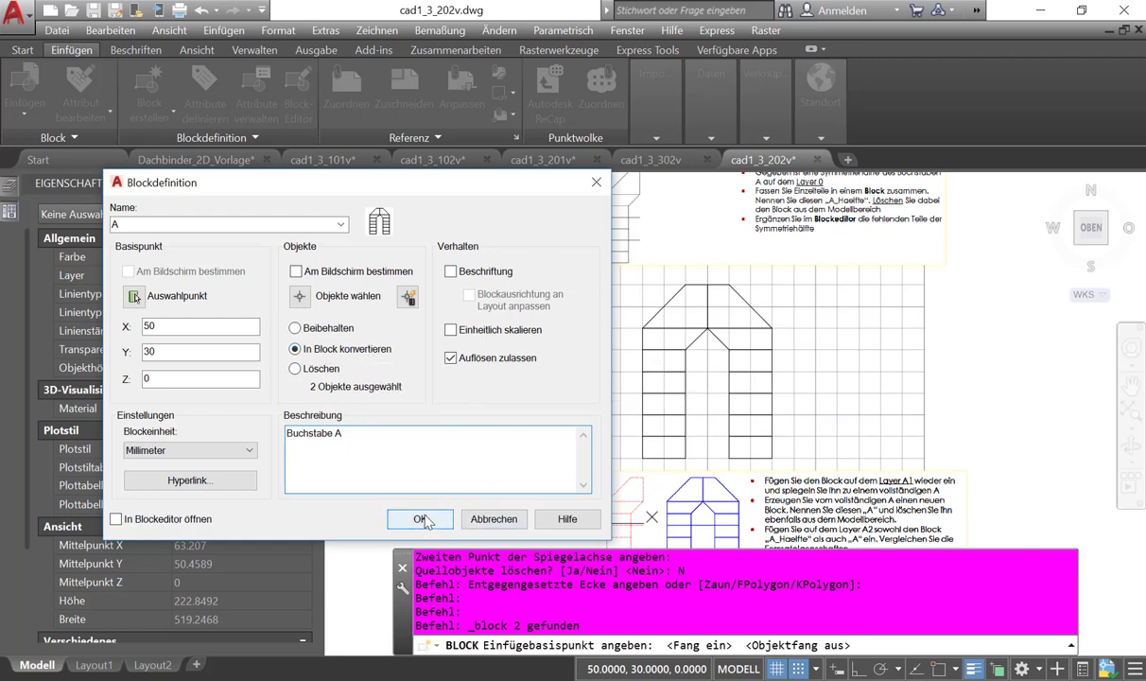
click(421, 520)
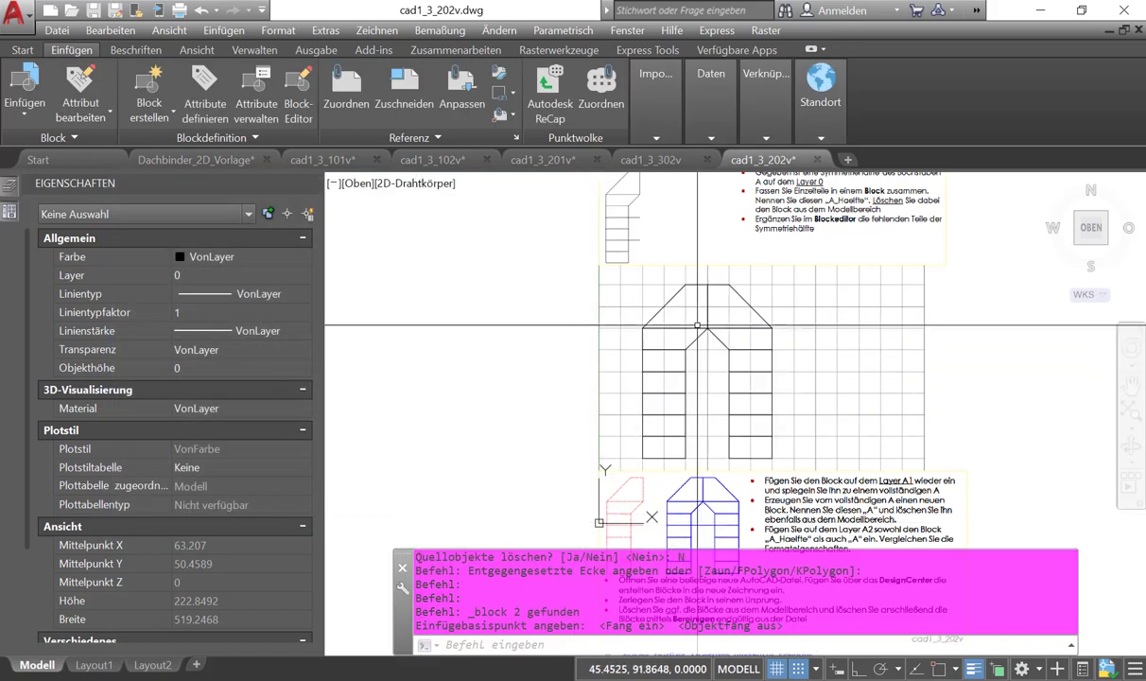
- Select block A and move it by its insertion grip to X 120
click(691, 326)
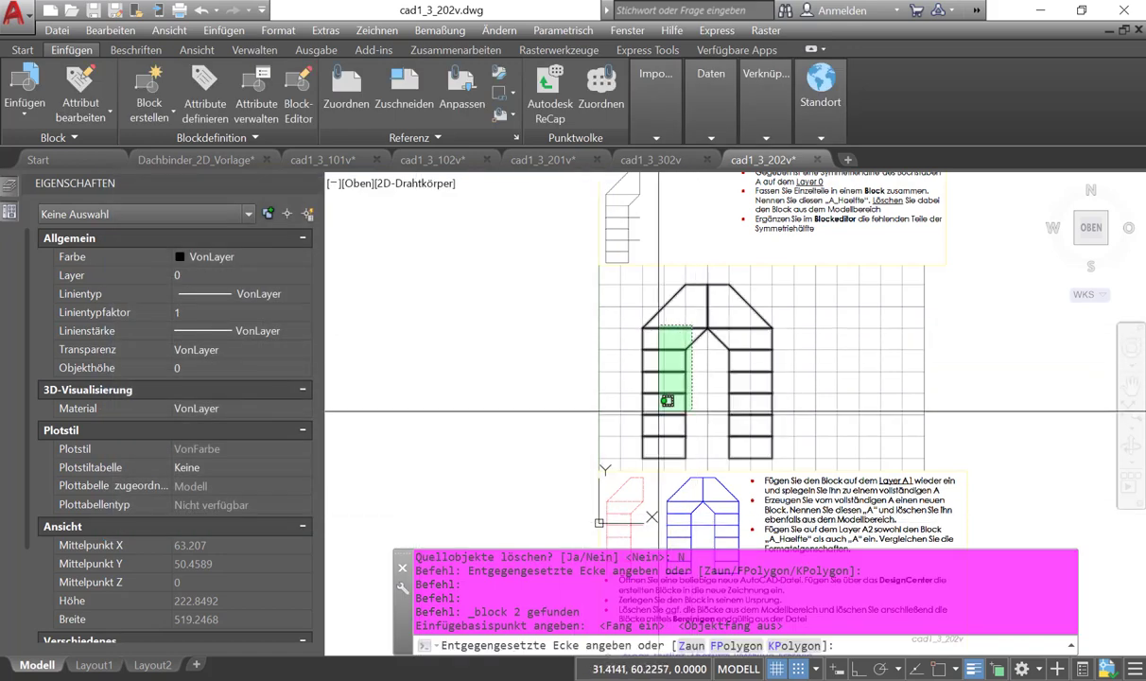
click(635, 383)
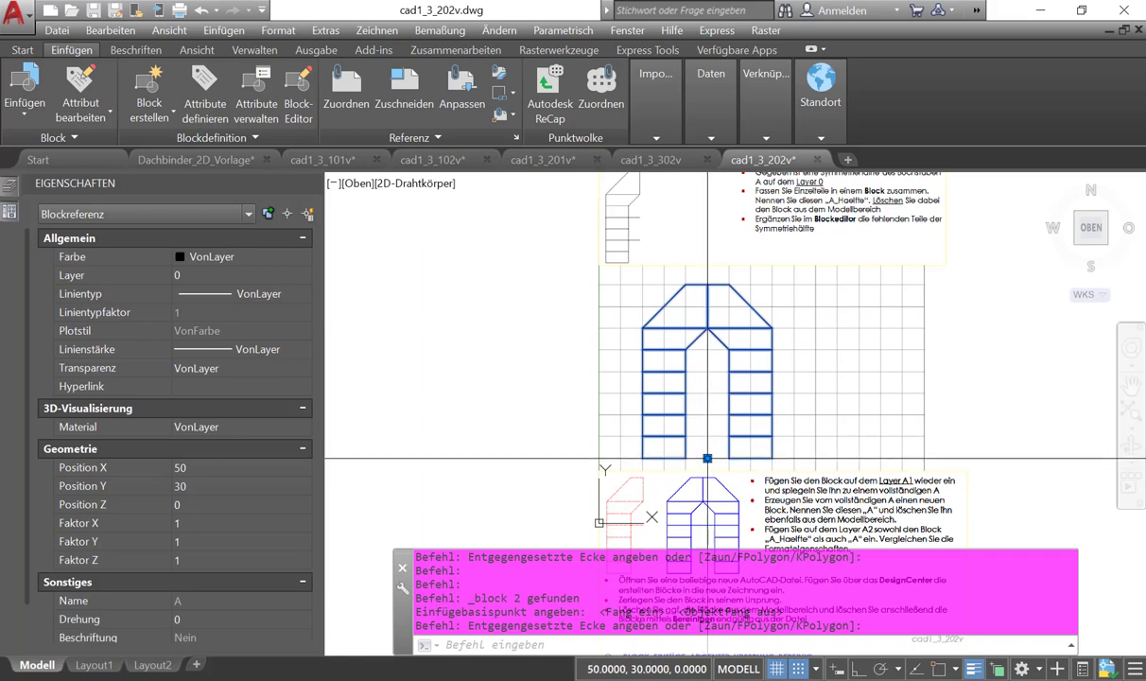
click(708, 459)
click(859, 459)
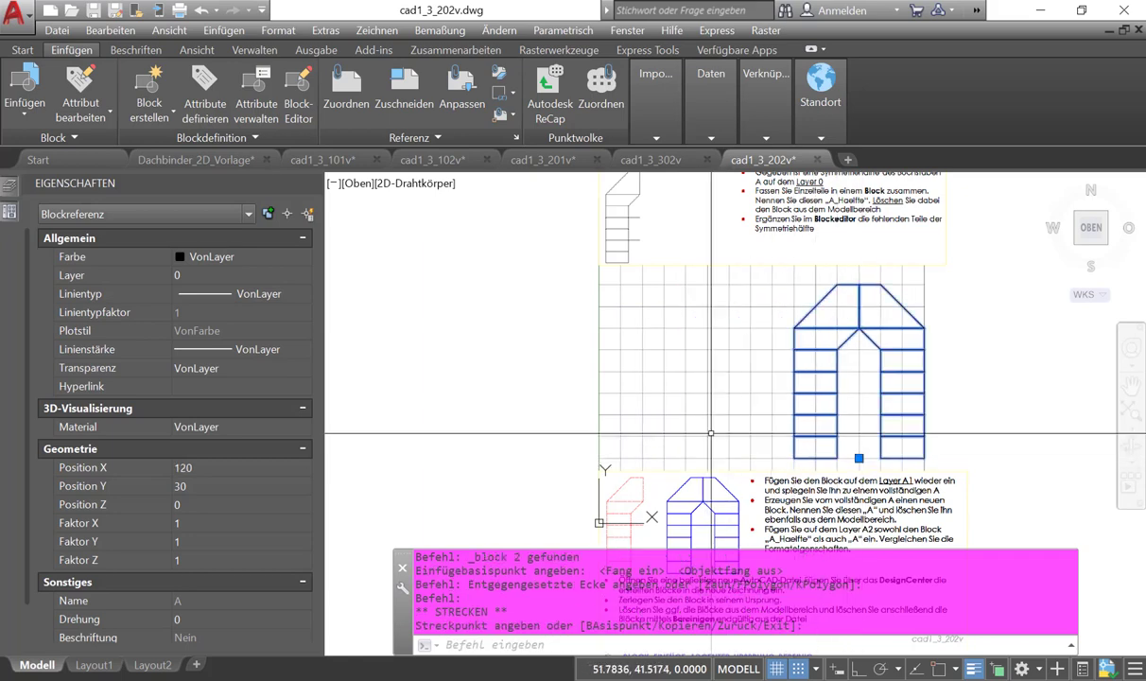
- Grip-copy block A with the K (Kopieren) option to place a second copy at 40,30
click(859, 459)
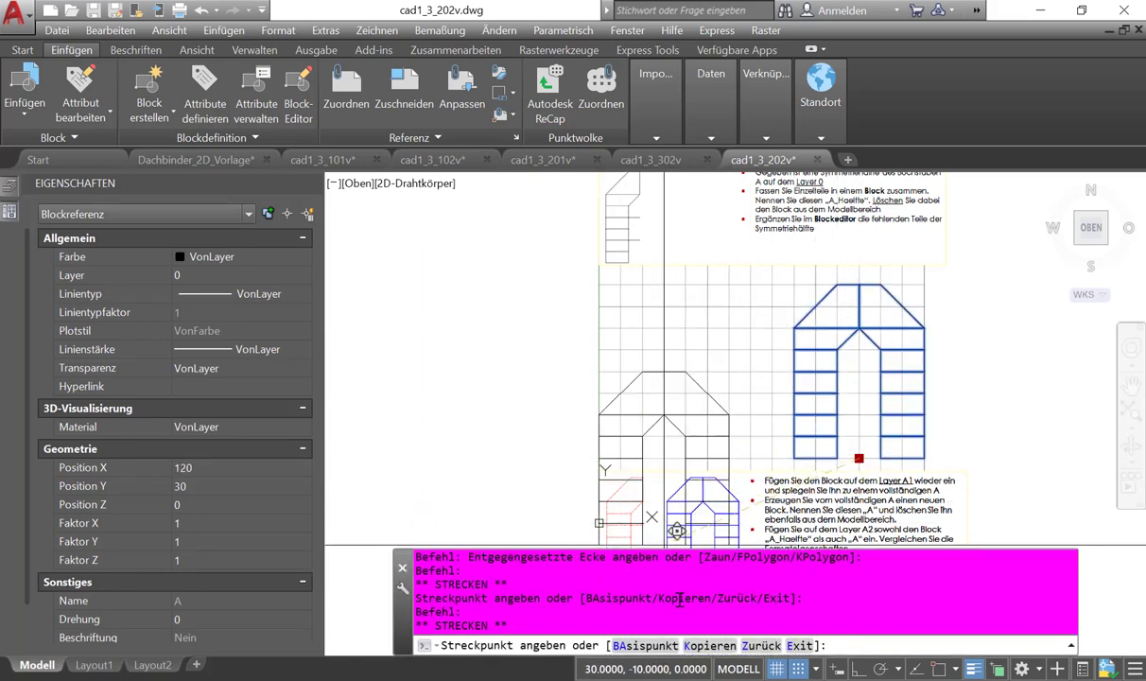
text(K)
key(Return)
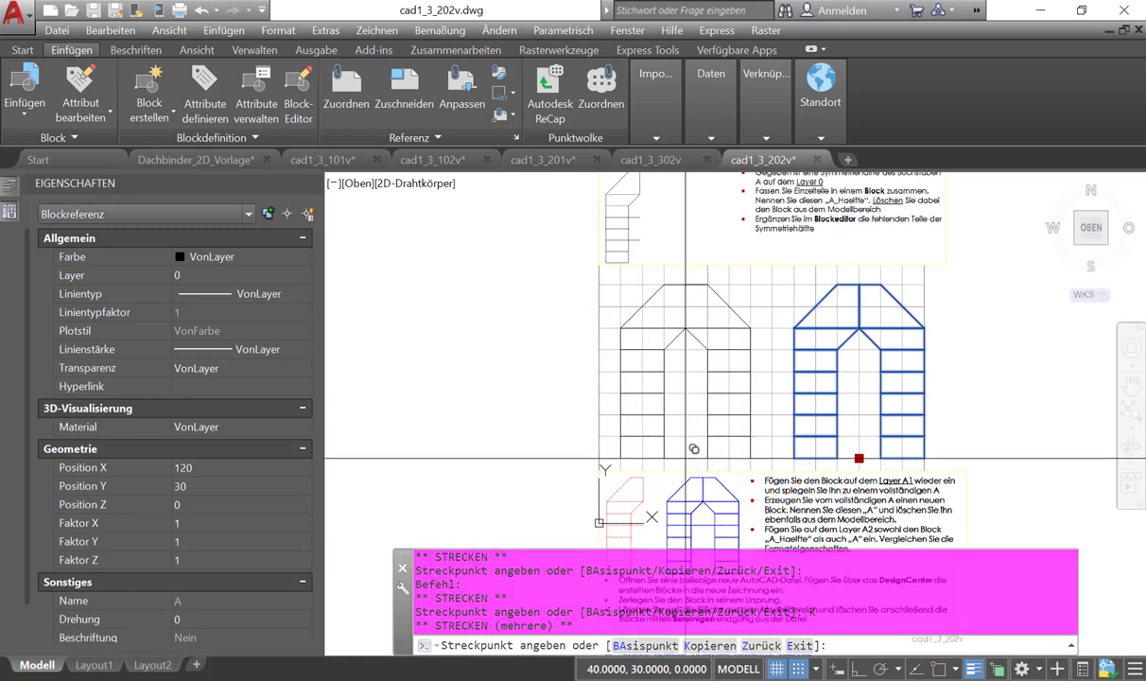
key(Escape)
key(Escape)
key(Escape)
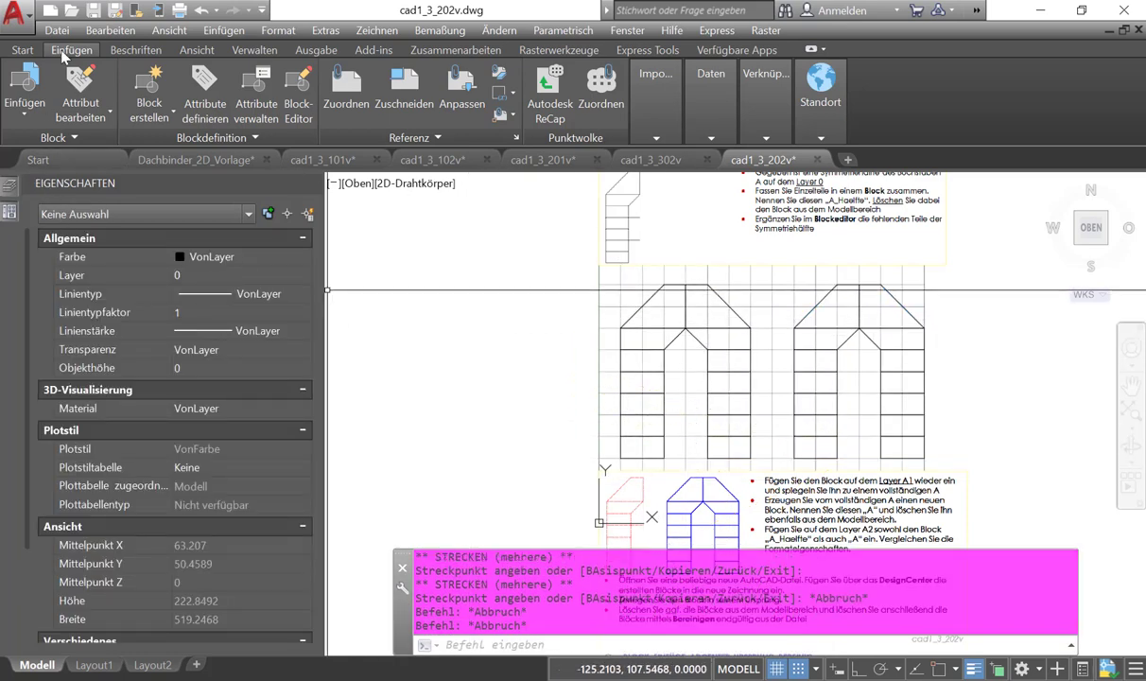
click(28, 99)
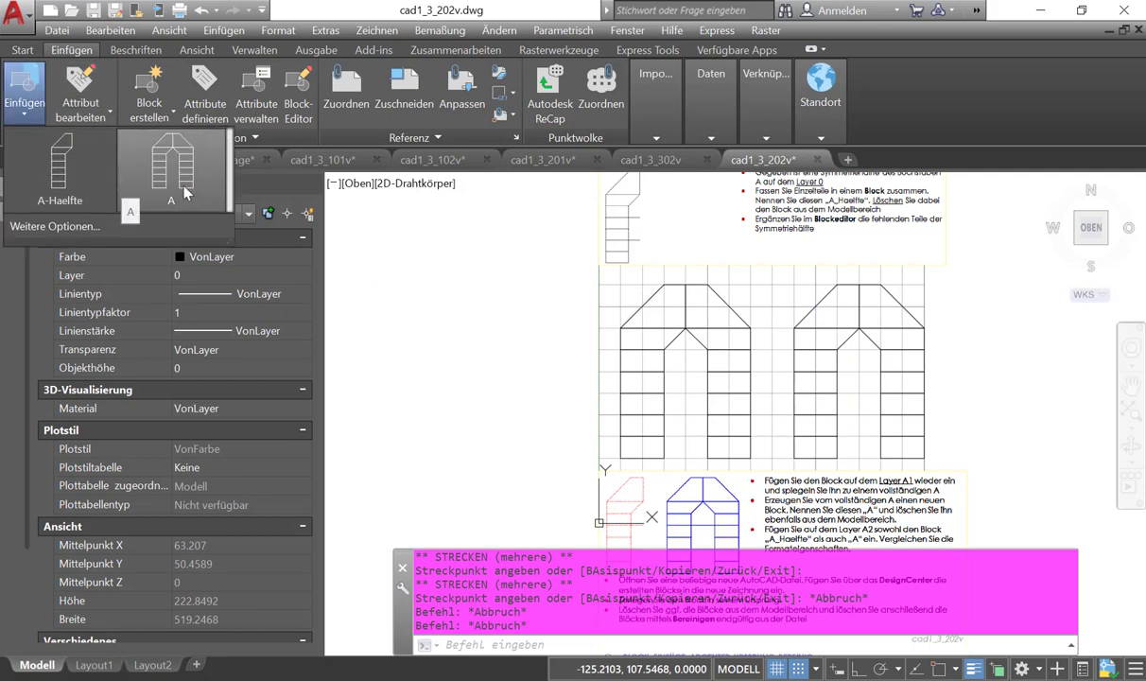
key(Escape)
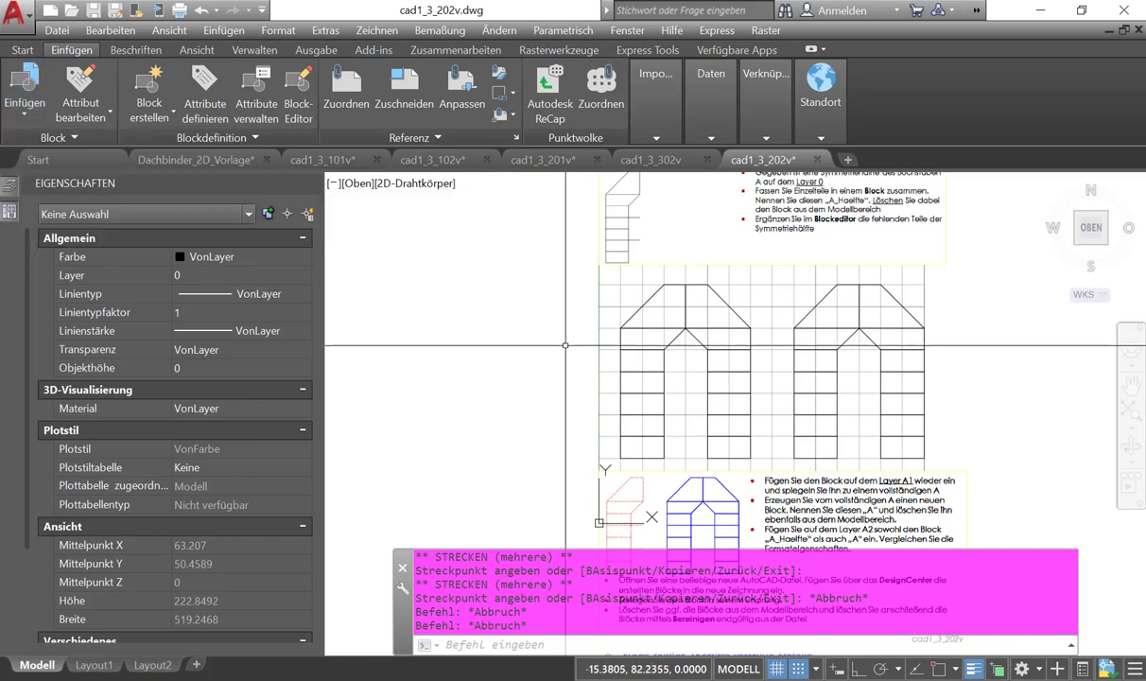
click(647, 324)
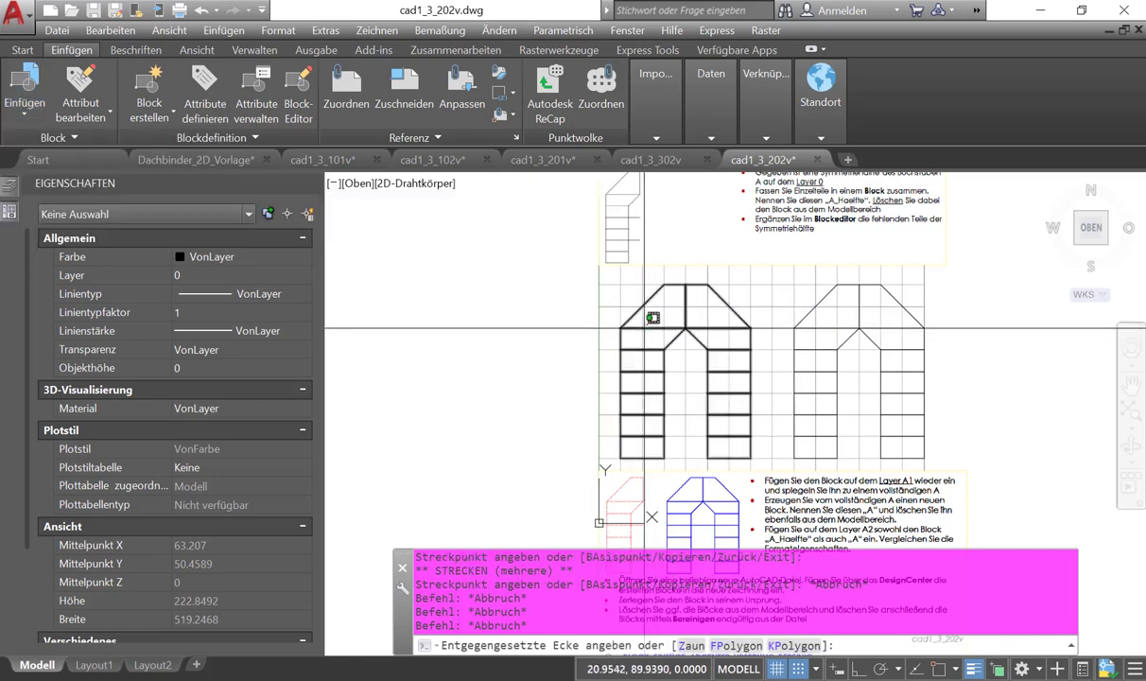
click(638, 328)
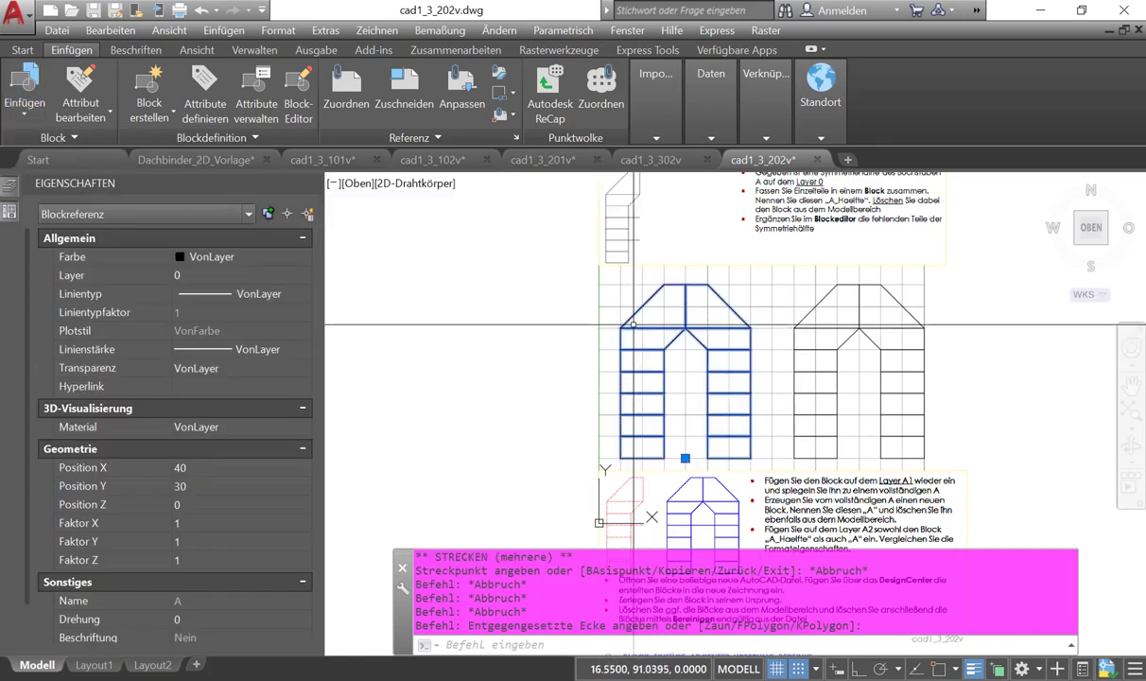
right_click(673, 330)
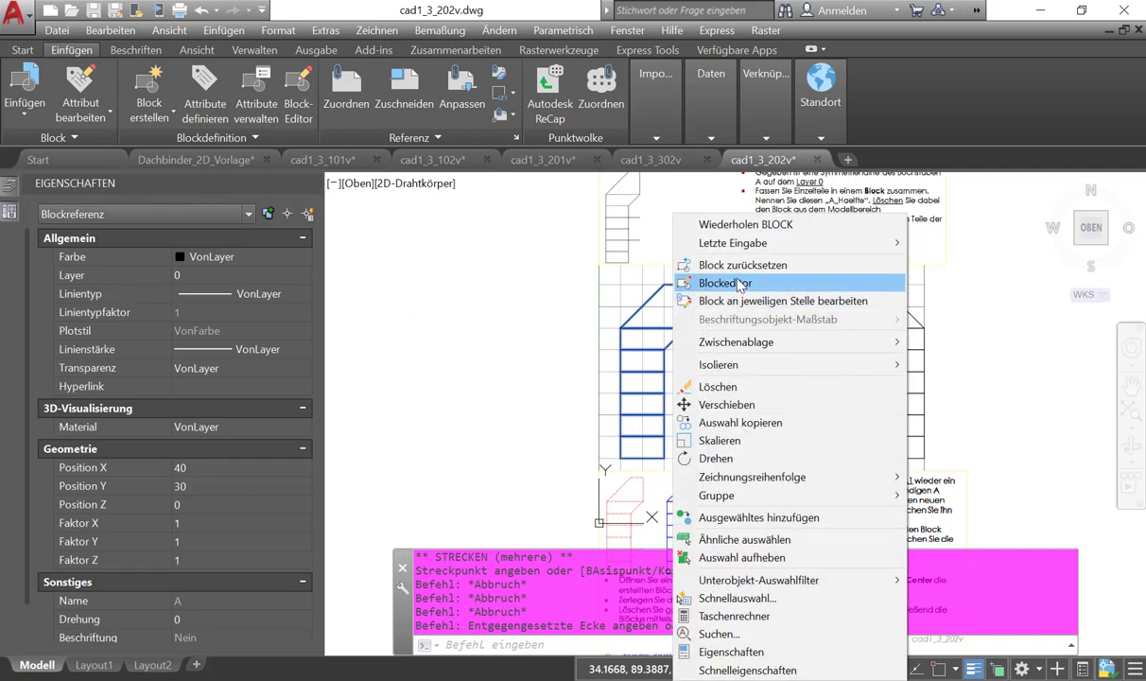
click(739, 284)
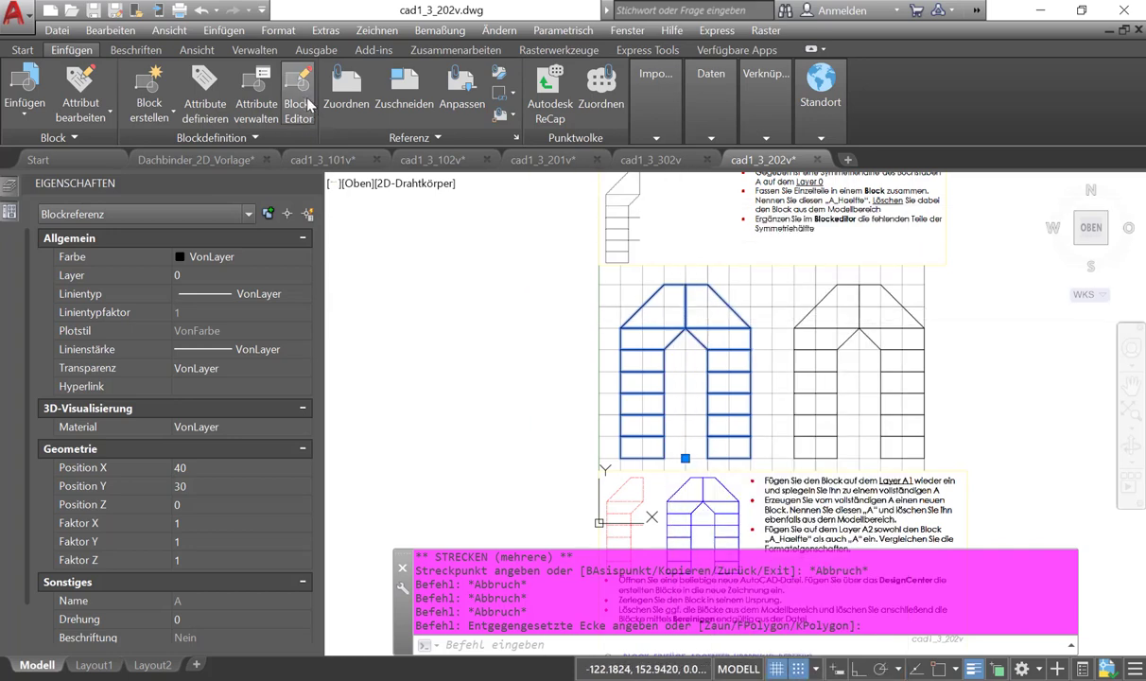
key(Escape)
key(Escape)
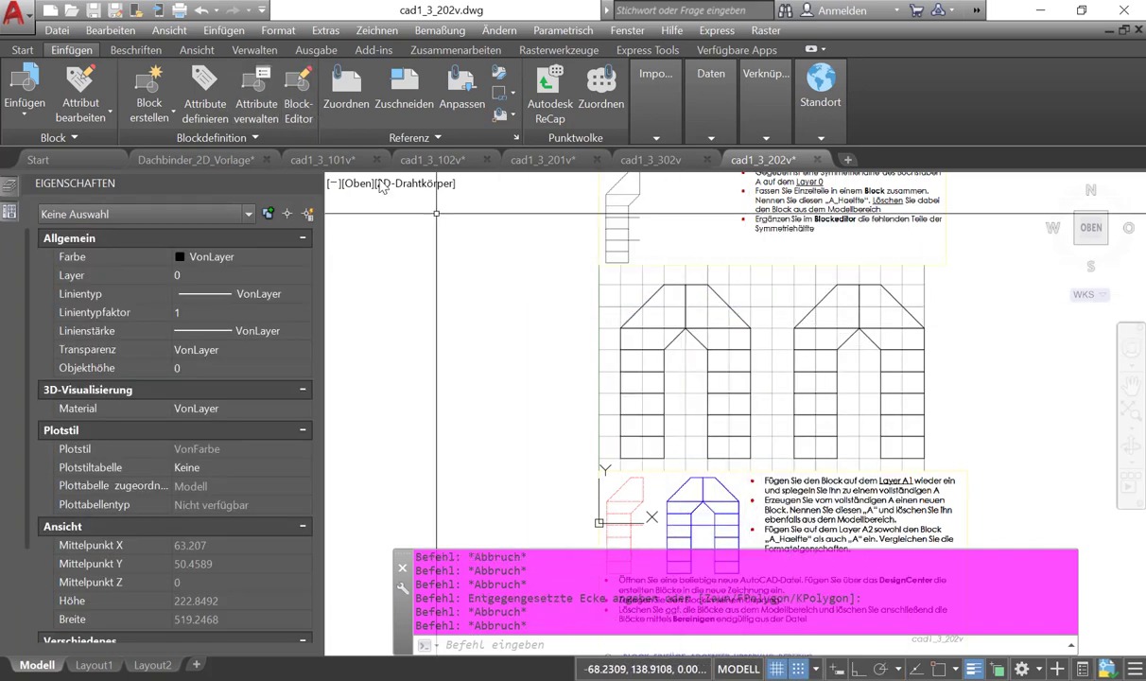
click(296, 106)
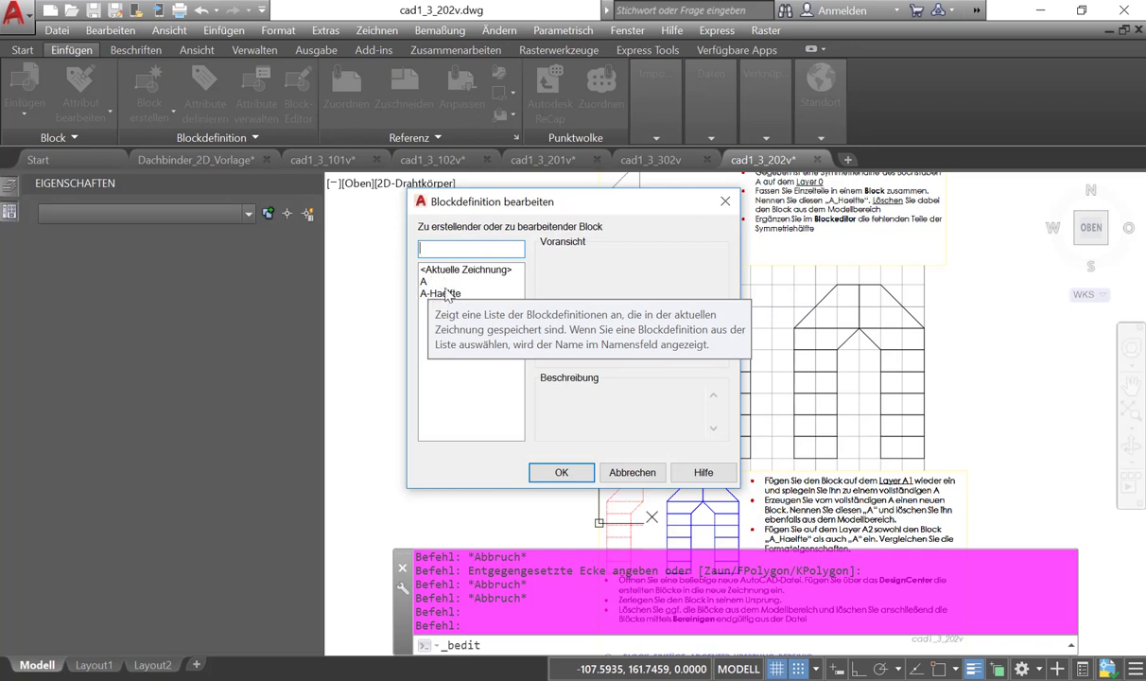
- Compare the A and A-Haelfte previews, then open A-Haelfte in the Block Editor
text(A)
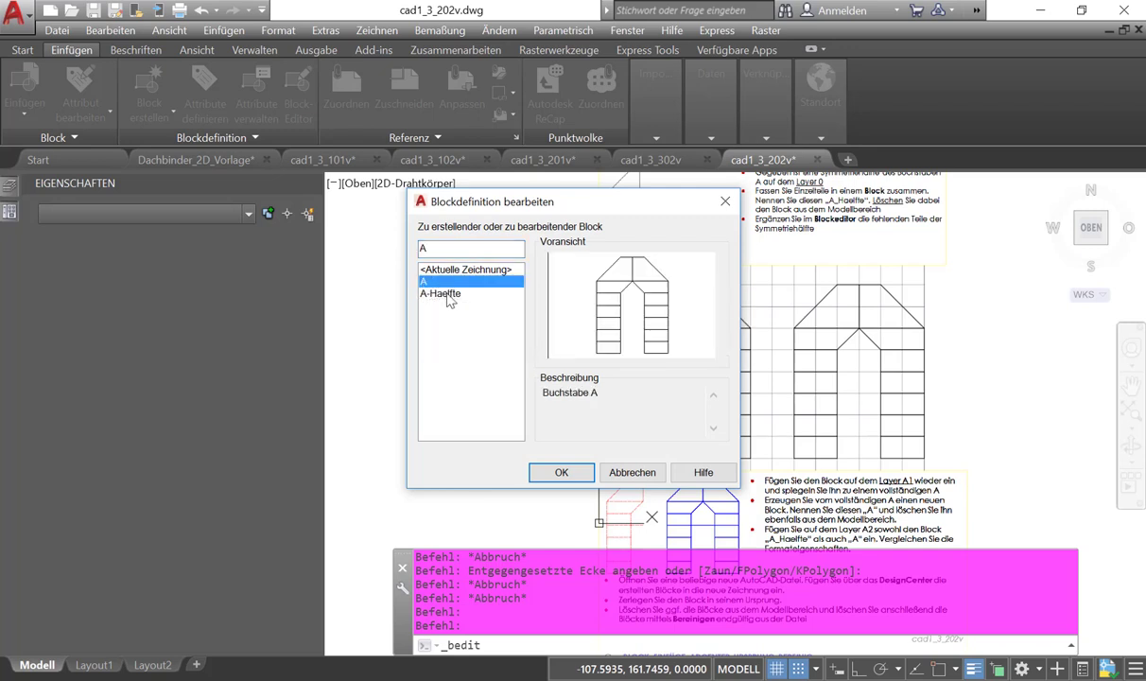
key(Down)
key(Up)
key(Down)
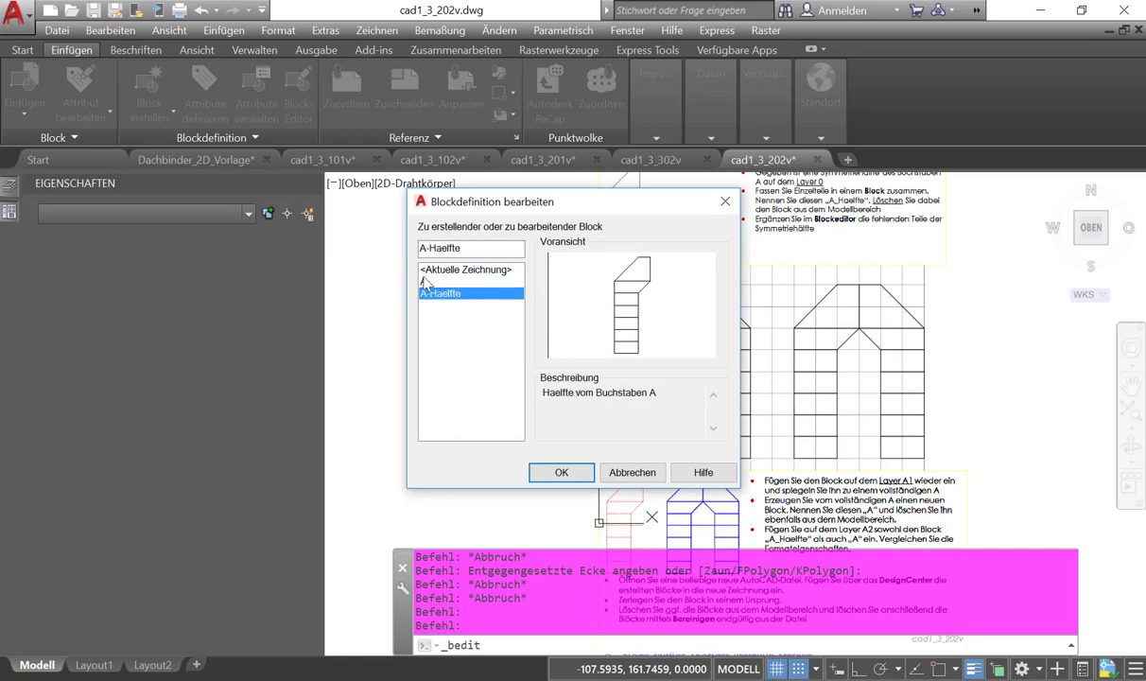
key(Up)
key(Down)
key(Up)
key(Down)
click(558, 471)
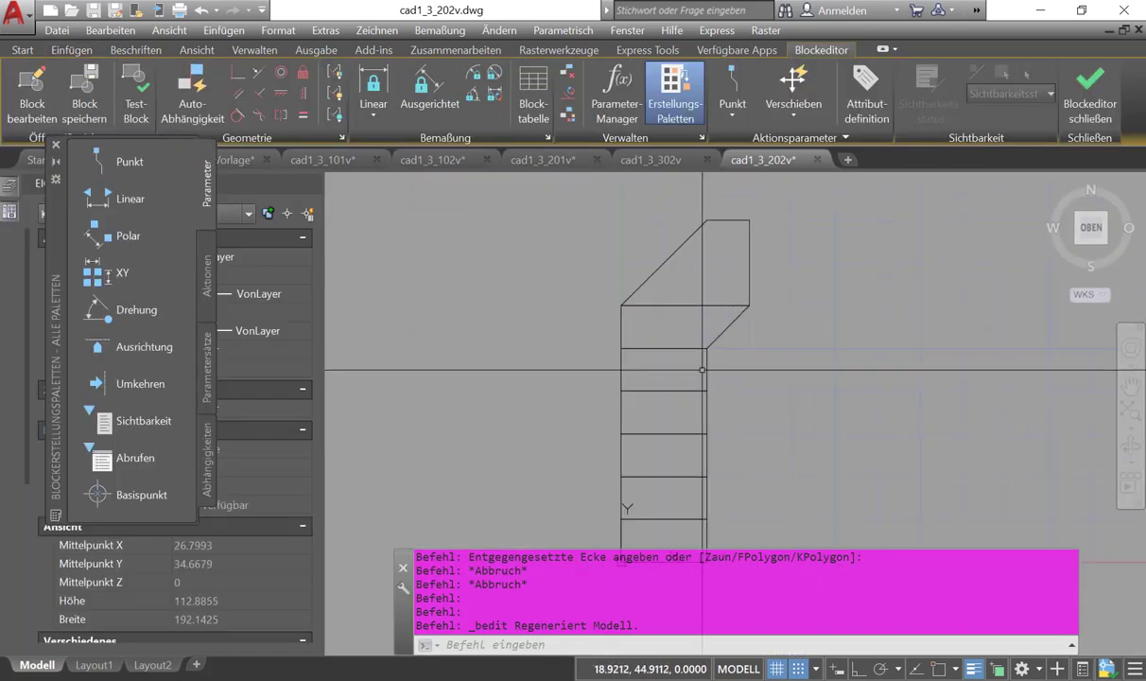
- With snap off (F9), convert the right and left ends of the small stem rectangle into arcs
click(663, 378)
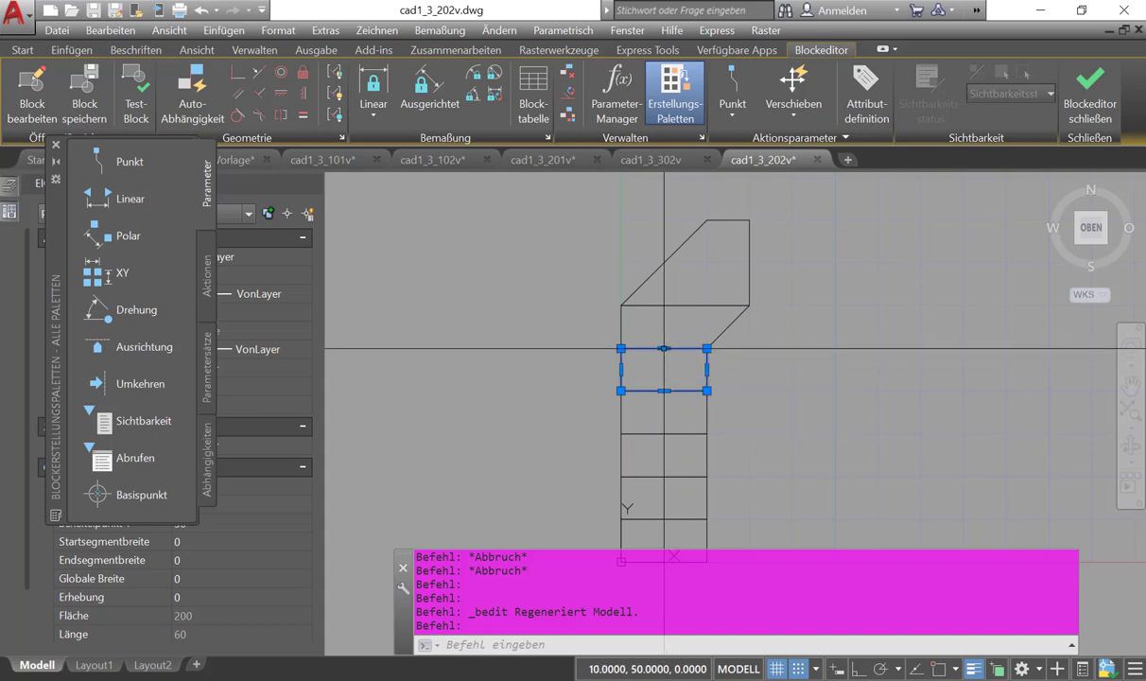
click(761, 346)
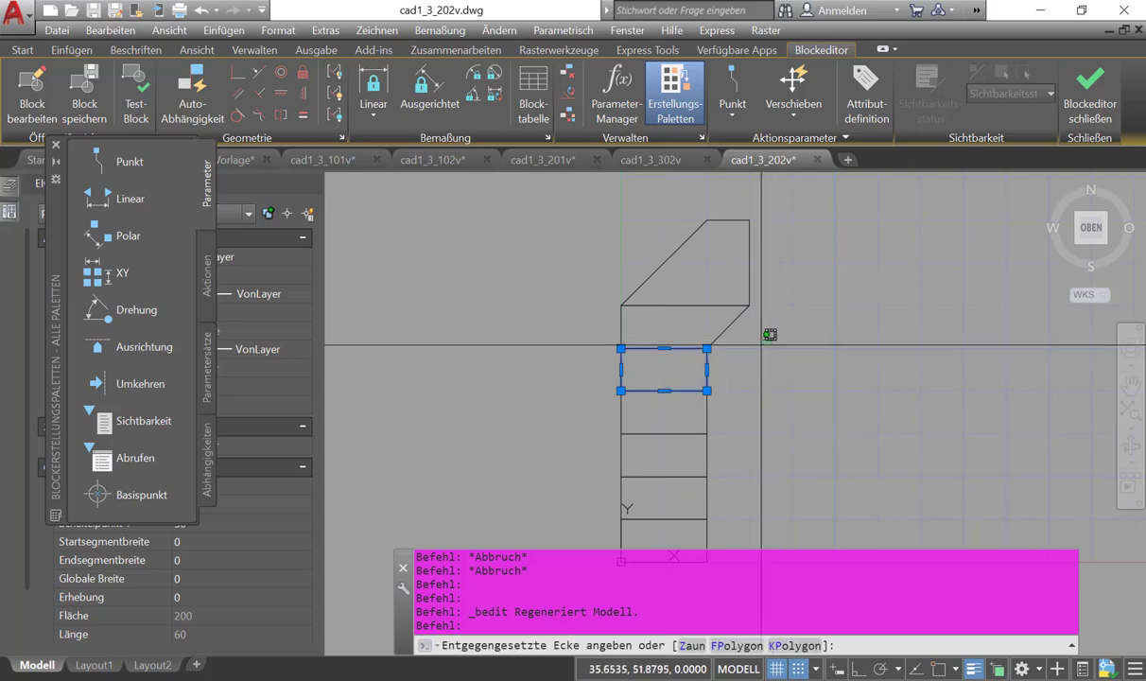
click(754, 362)
mouse_move(707, 369)
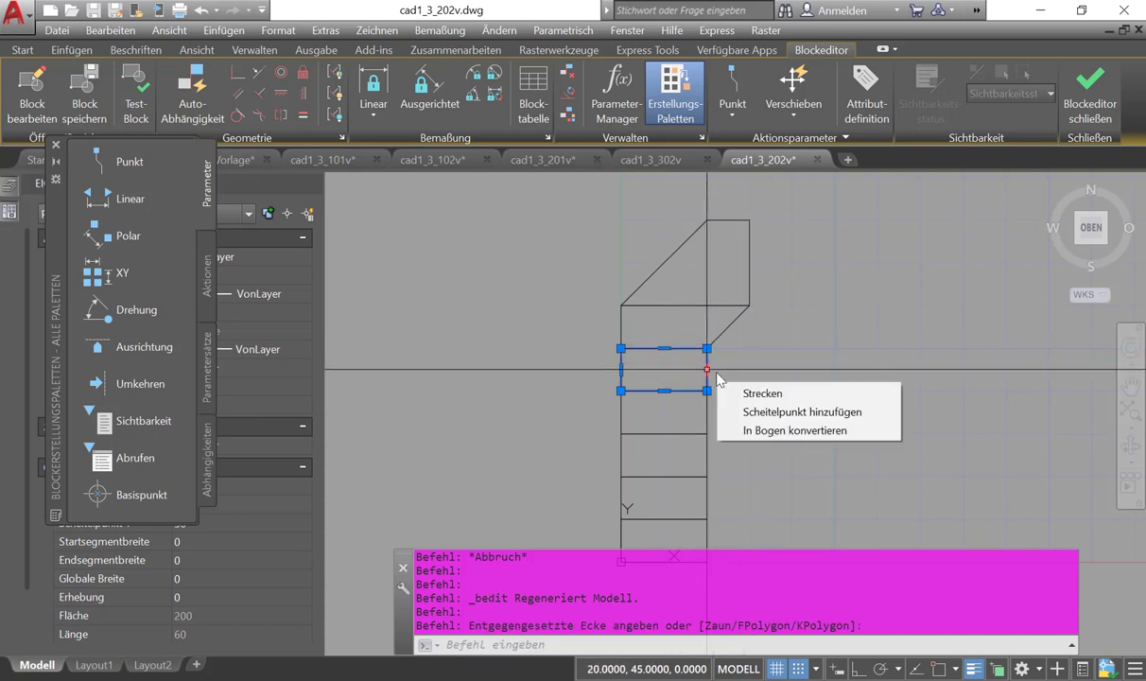
click(761, 431)
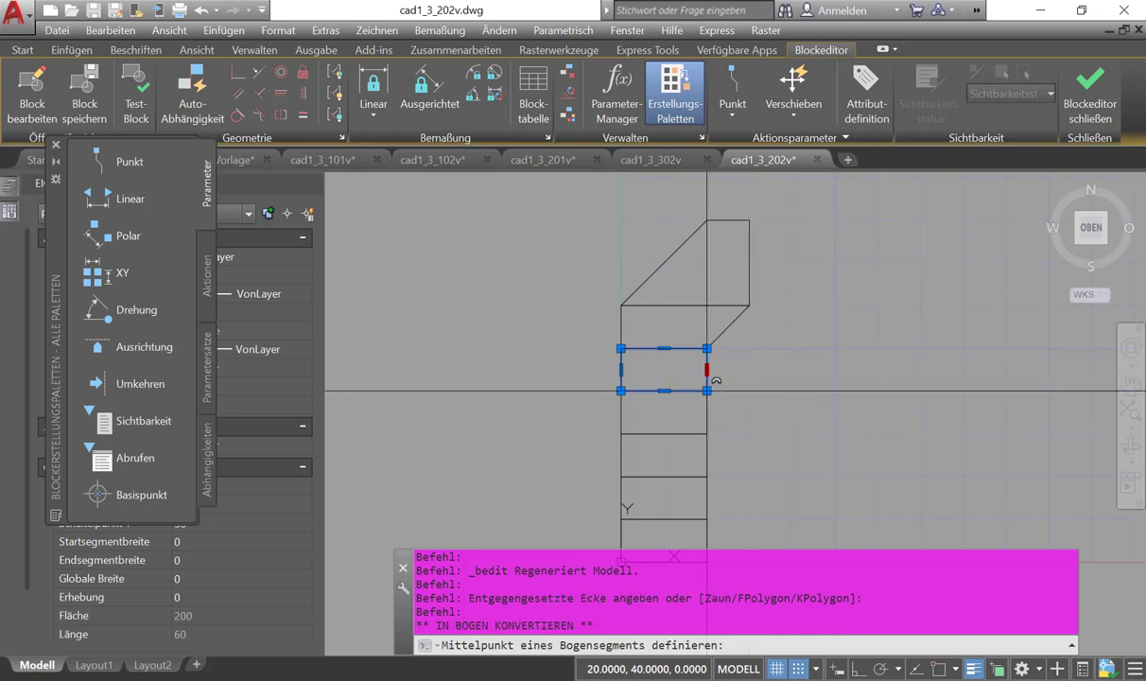
key(F9)
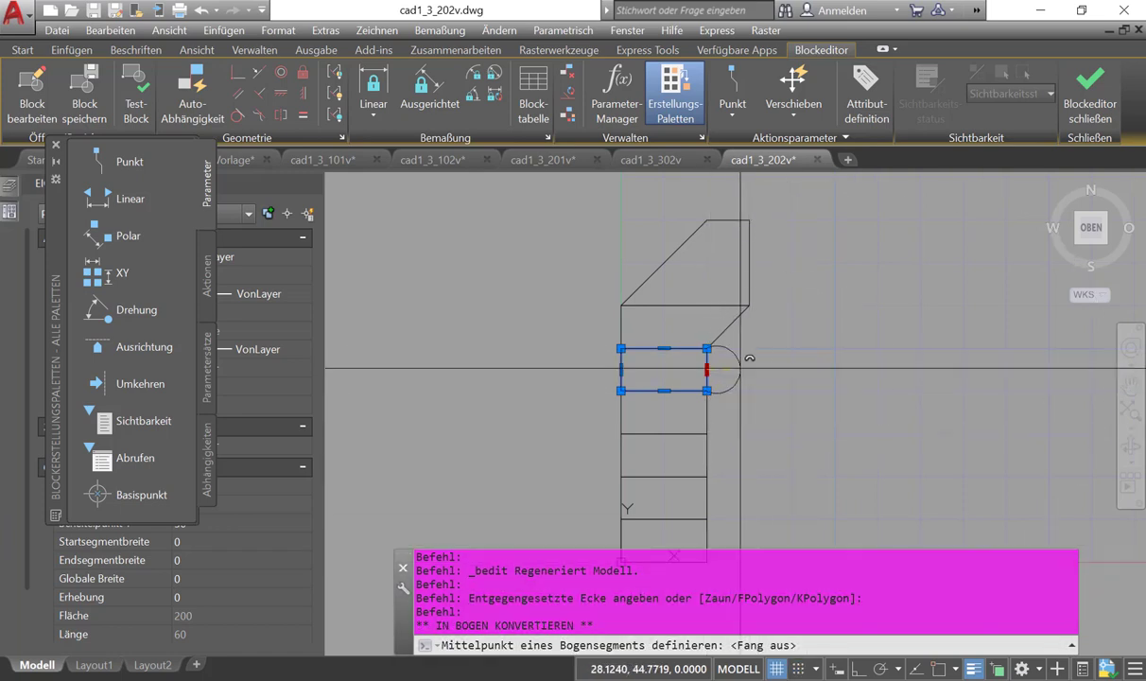
click(726, 369)
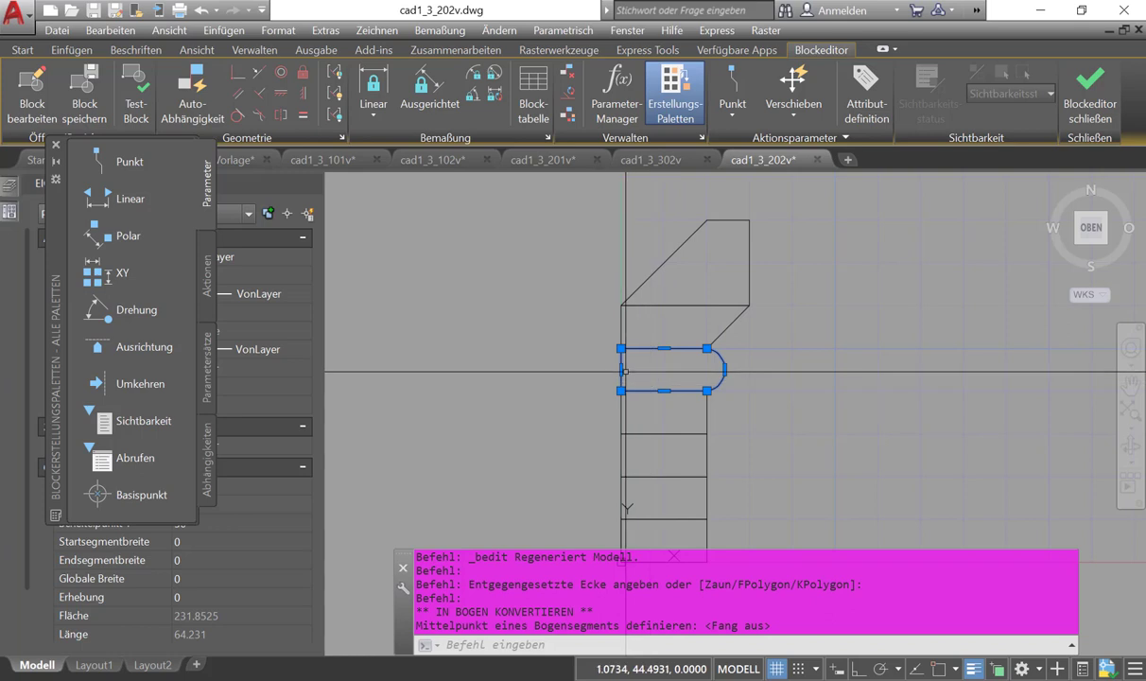
mouse_move(621, 370)
click(662, 432)
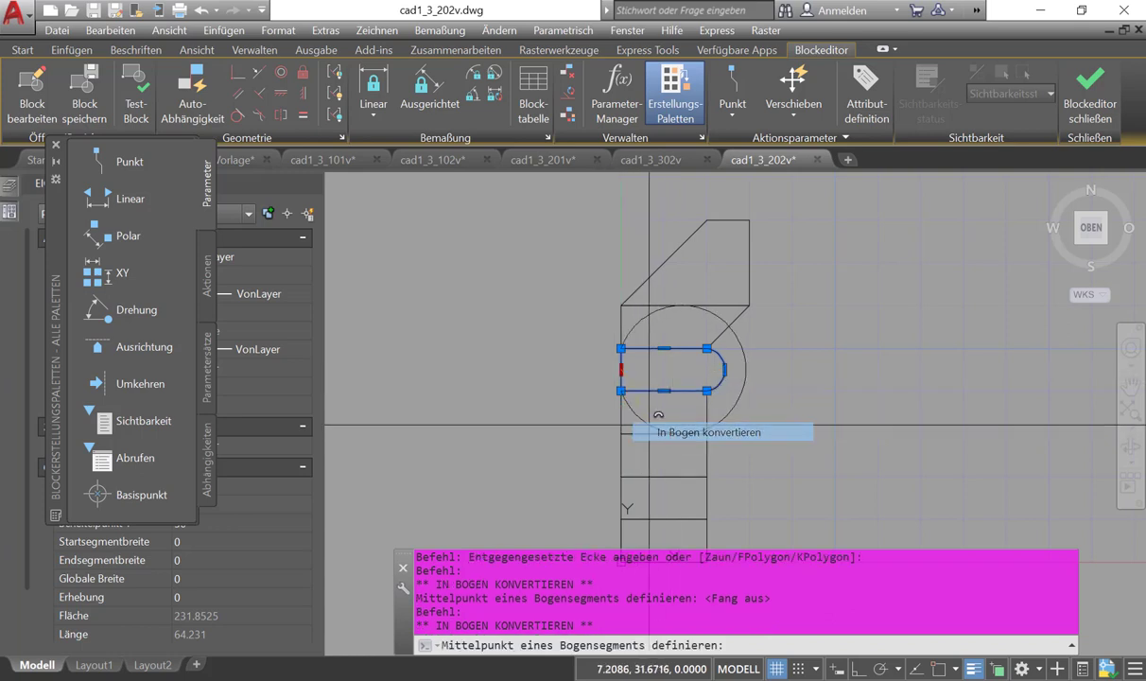
click(603, 370)
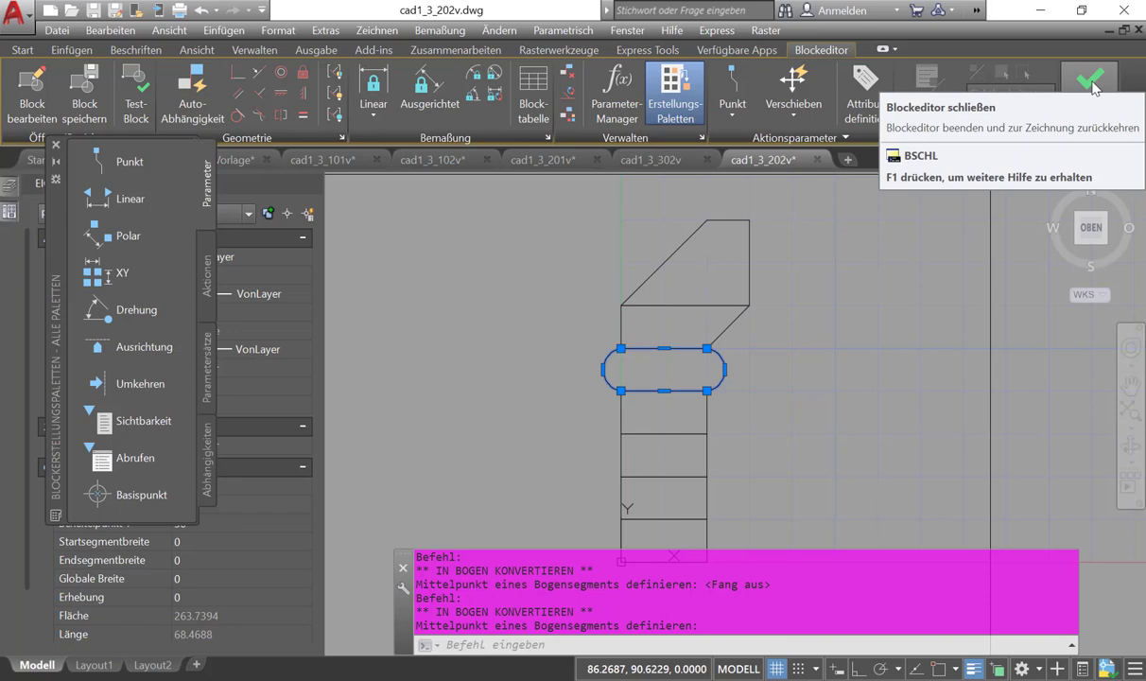
- Close the Block Editor saving changes to A-Haelfte, then reopen the full letter A block
click(1093, 87)
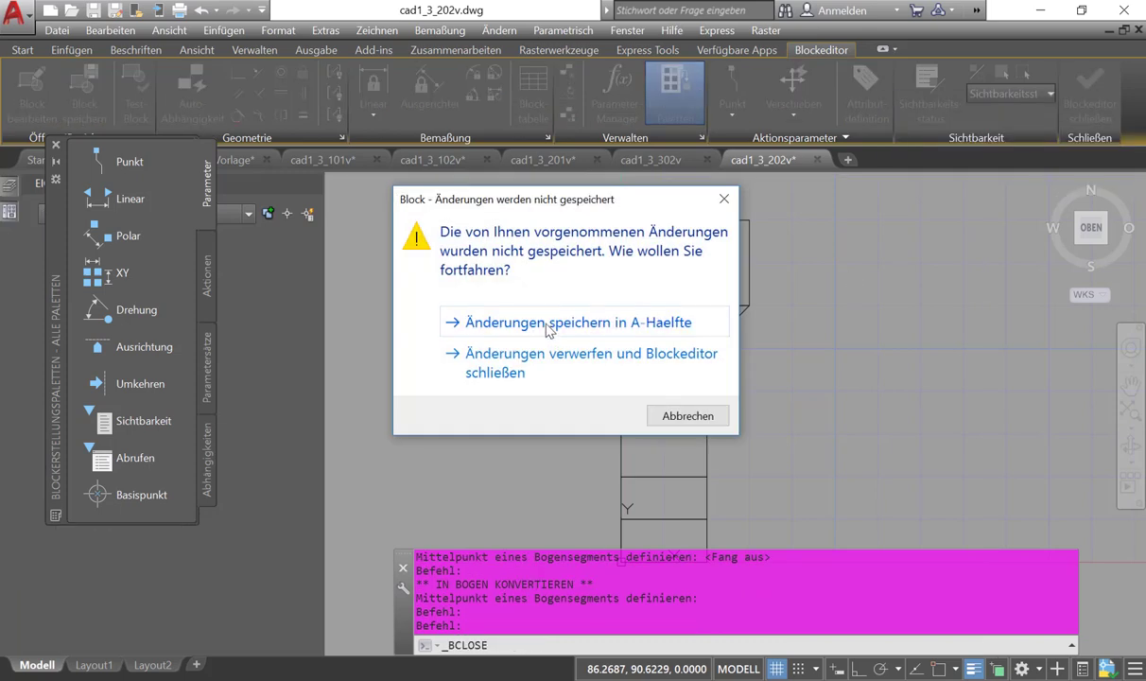
click(518, 315)
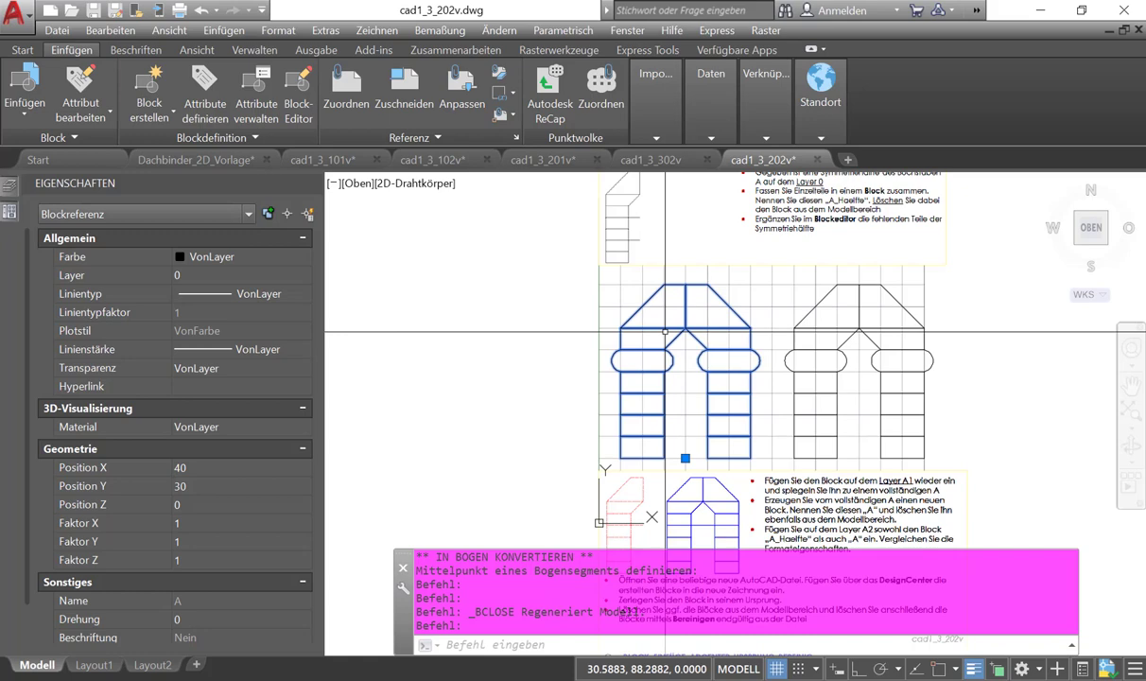
right_click(664, 332)
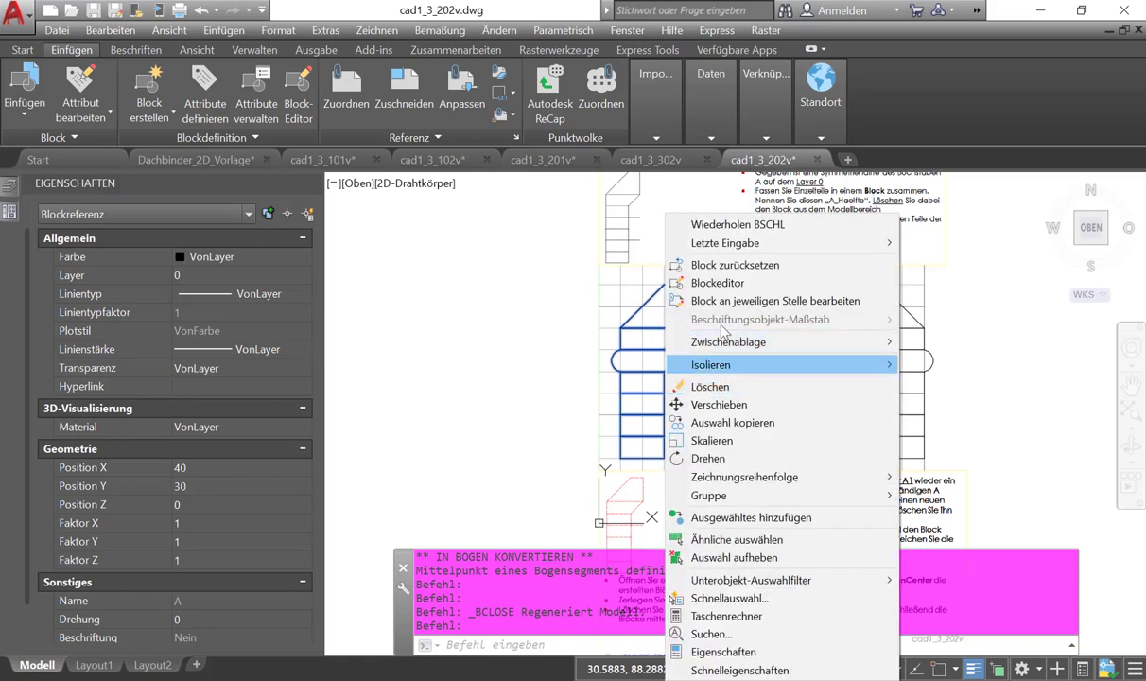
click(724, 283)
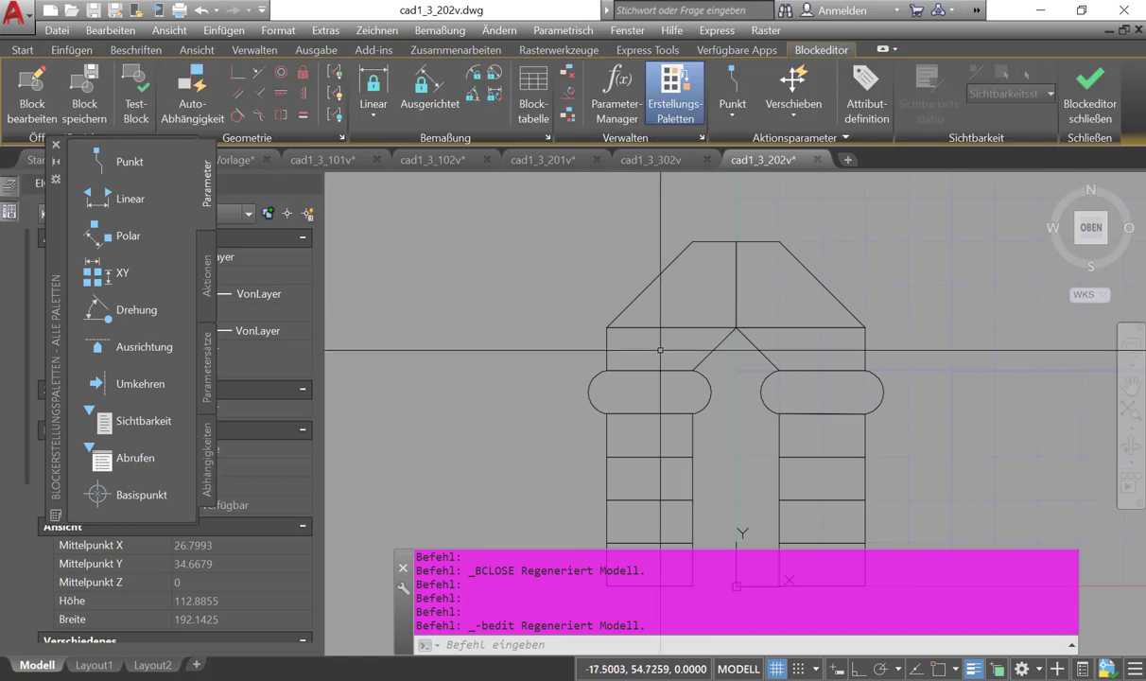
- Open the nested left half from block A, then close the Block Editor to model space
click(655, 350)
right_click(656, 350)
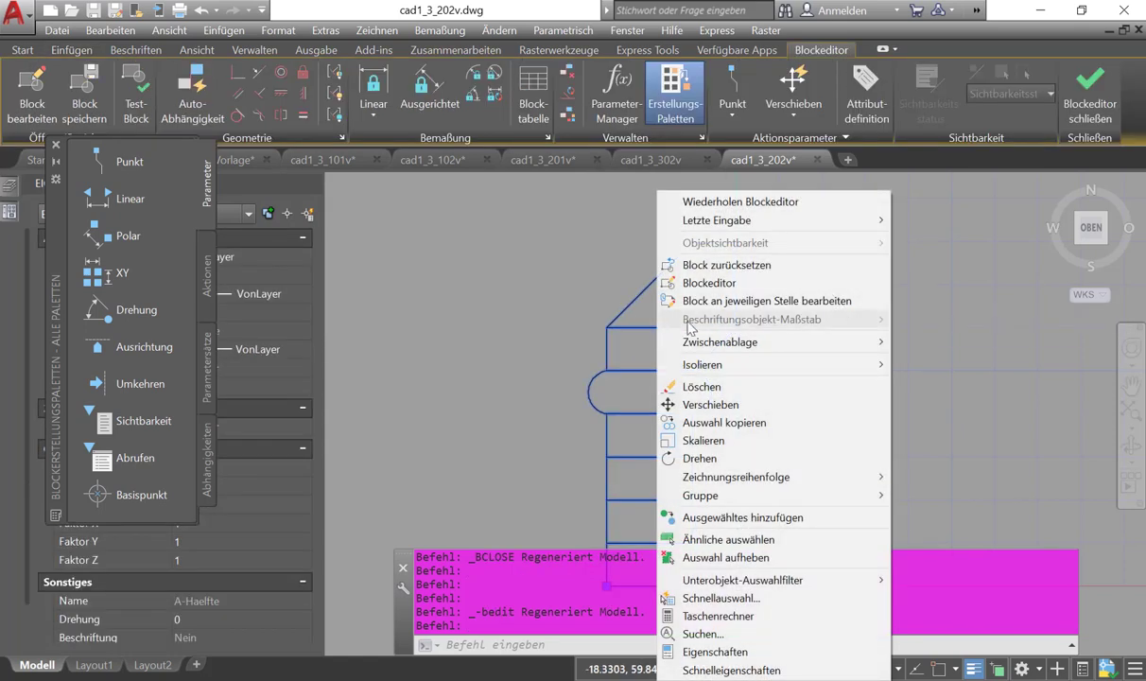
click(711, 283)
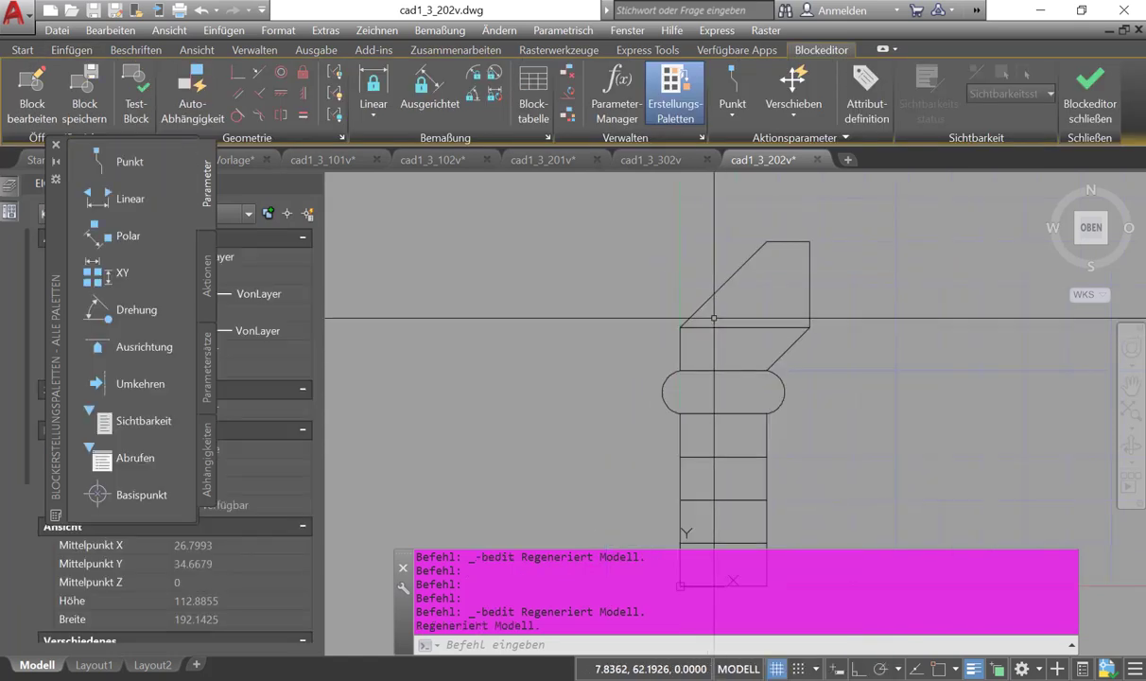
click(1093, 94)
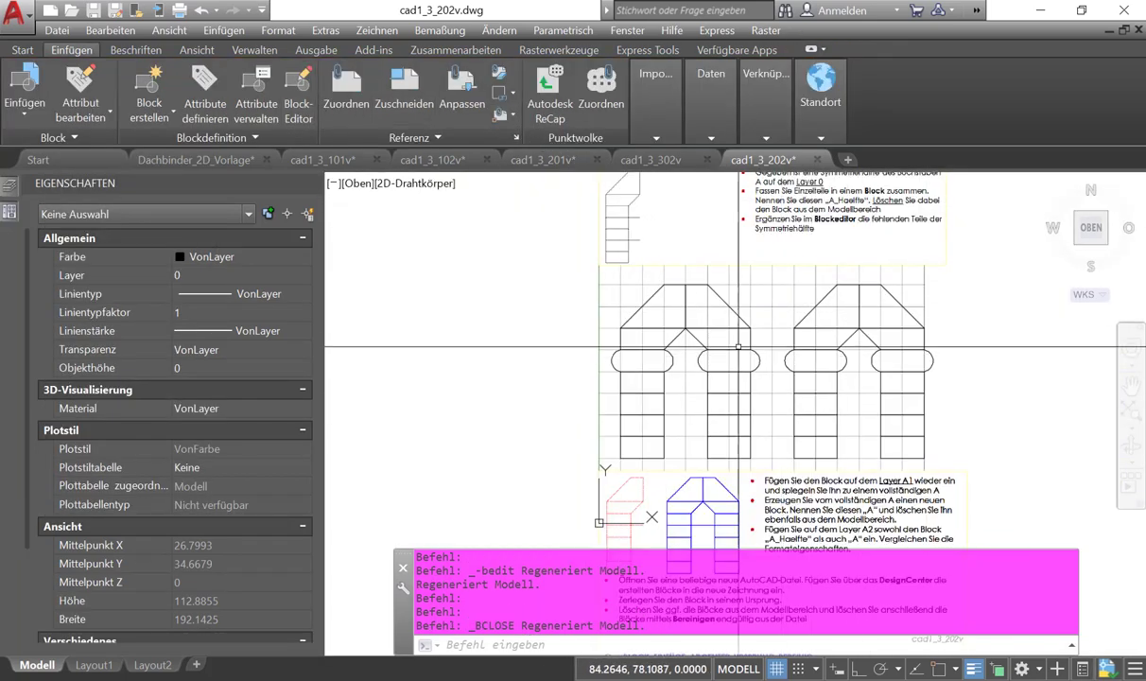
click(284, 85)
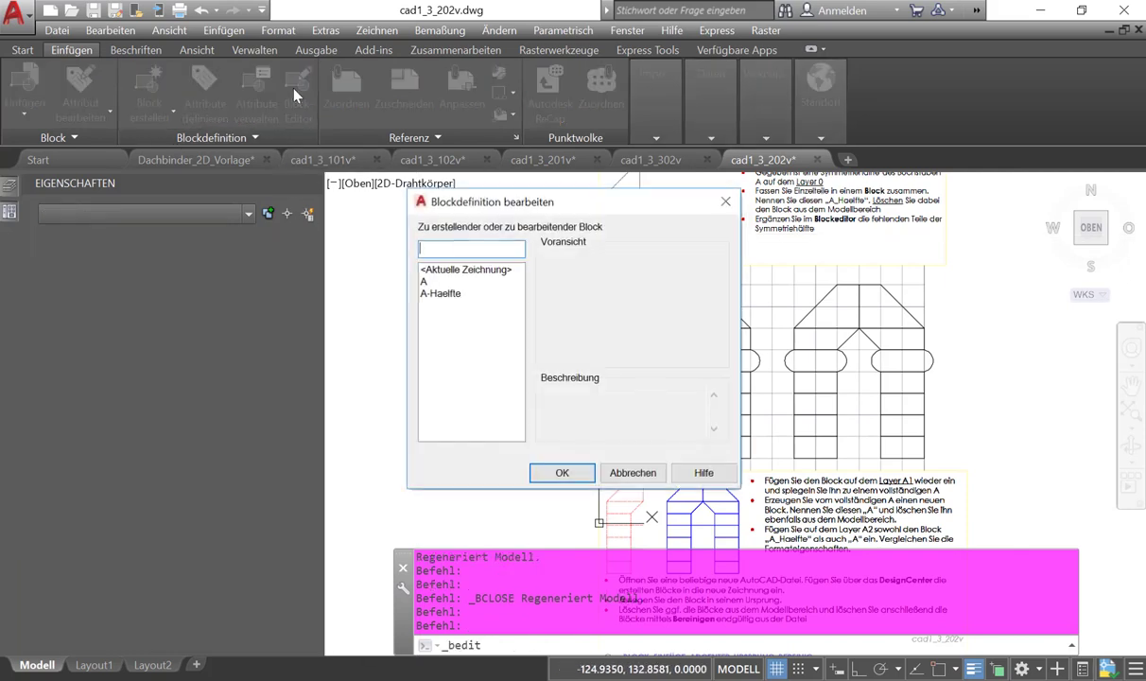
click(425, 283)
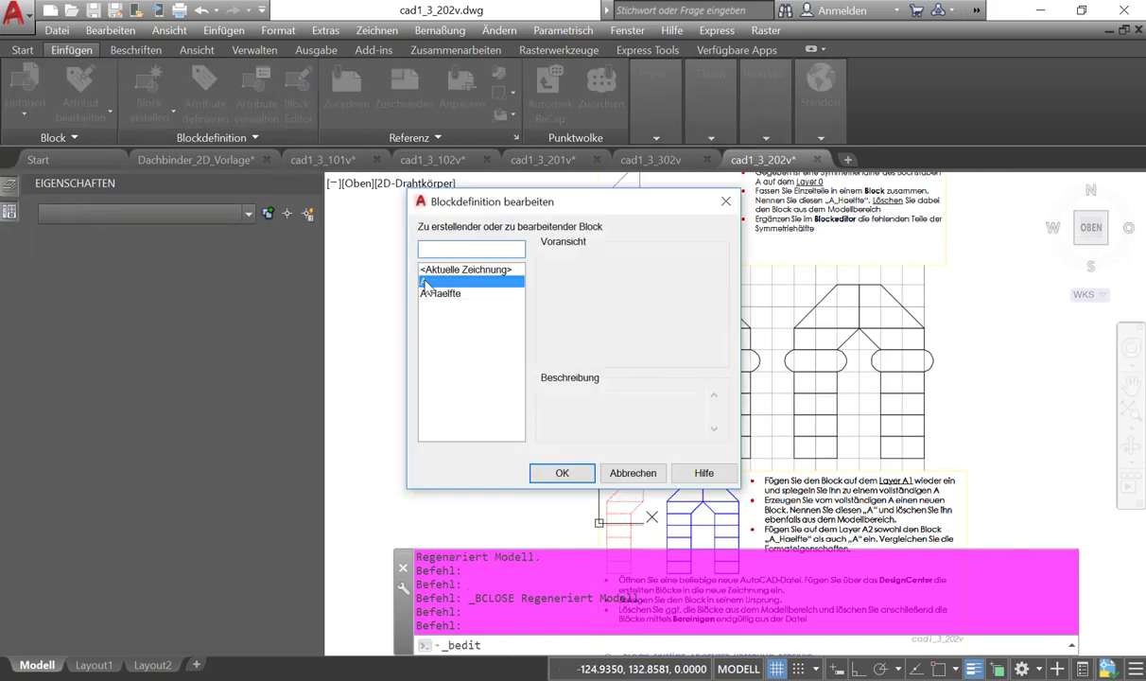
click(443, 295)
click(425, 282)
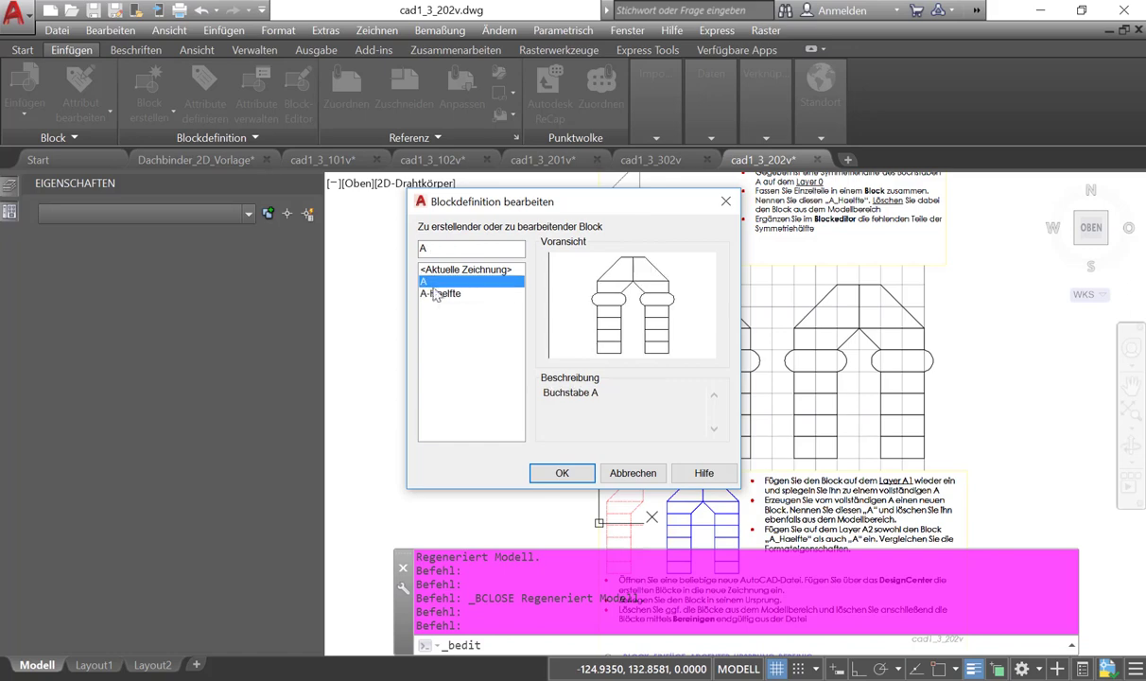
click(441, 294)
click(428, 283)
click(565, 473)
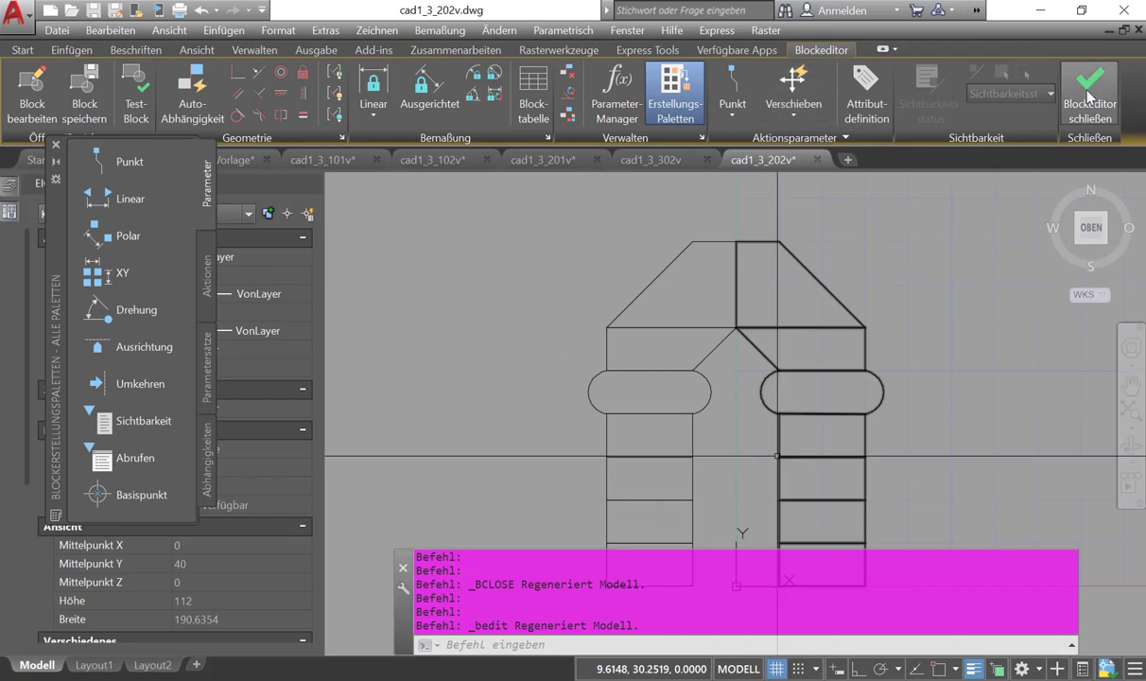
click(1088, 95)
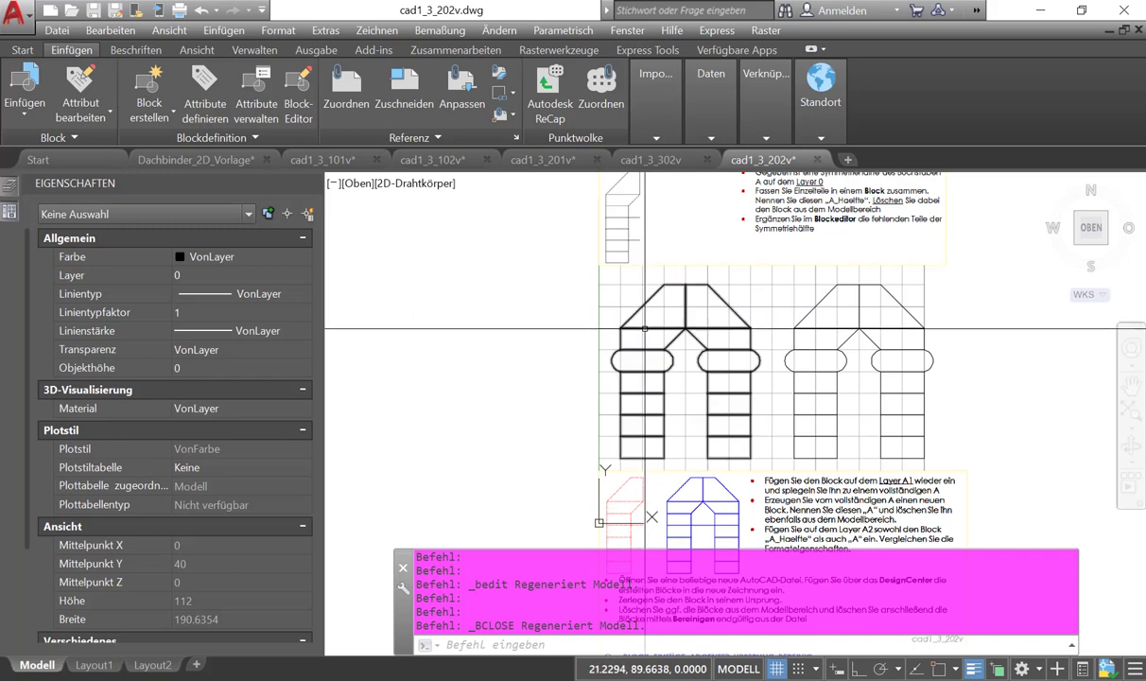
- Use Block an jeweiliger Stelle bearbeiten on the left A, choosing its first A-Haelfte reference
click(644, 329)
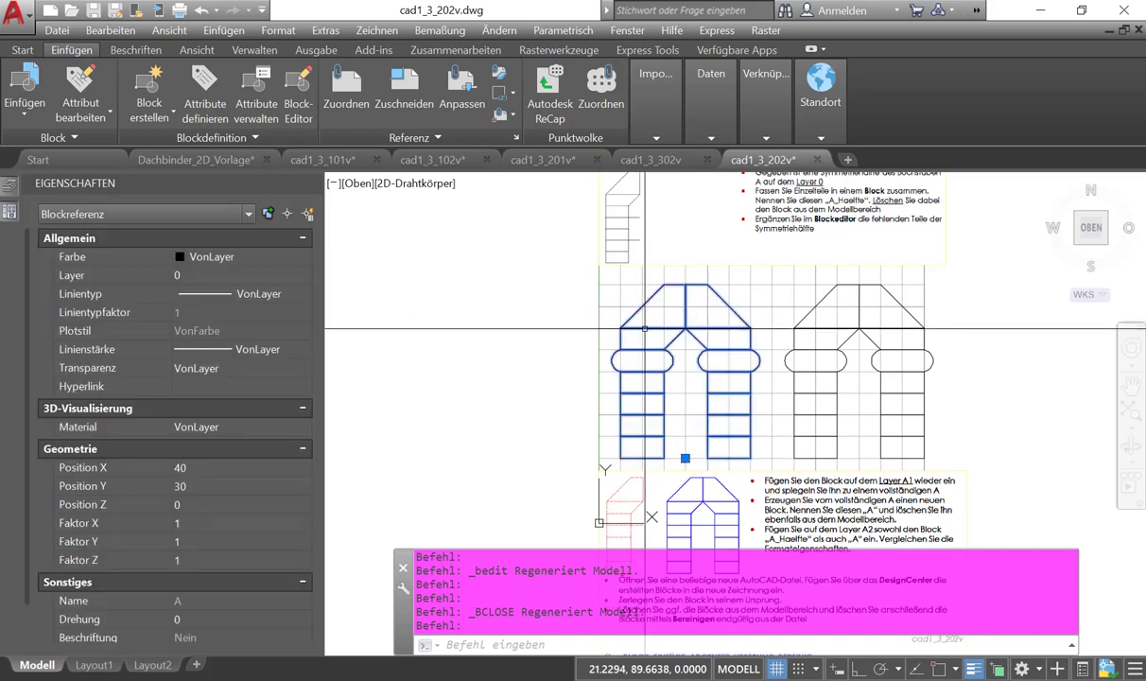
right_click(644, 329)
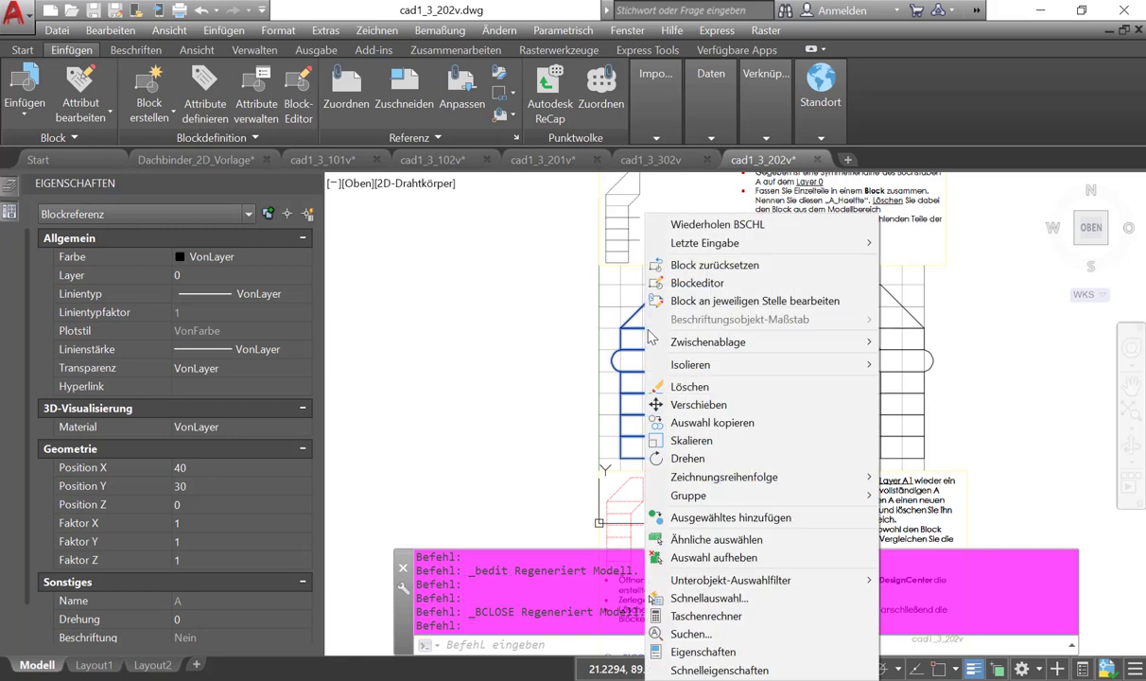
click(698, 302)
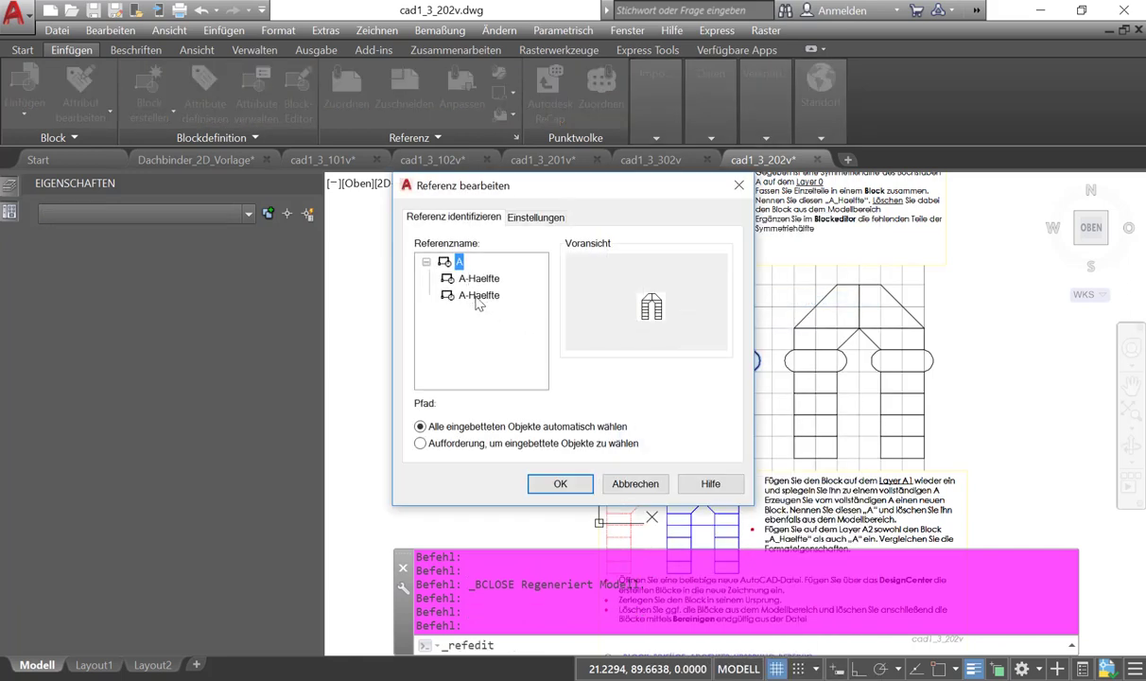
click(475, 284)
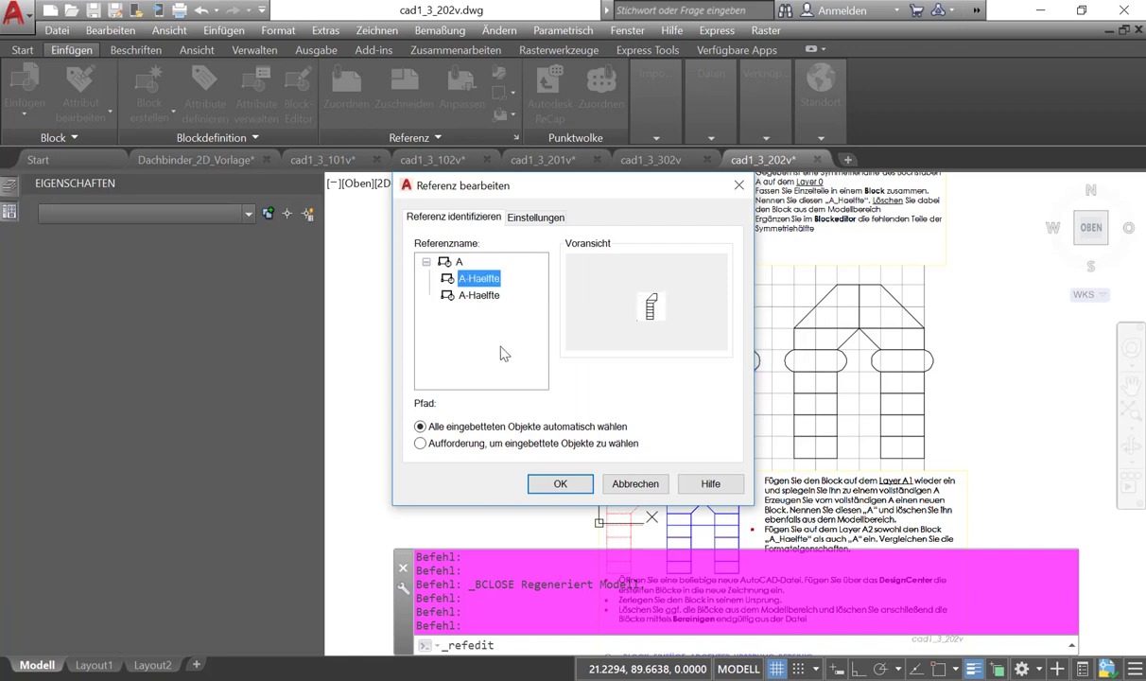
click(558, 482)
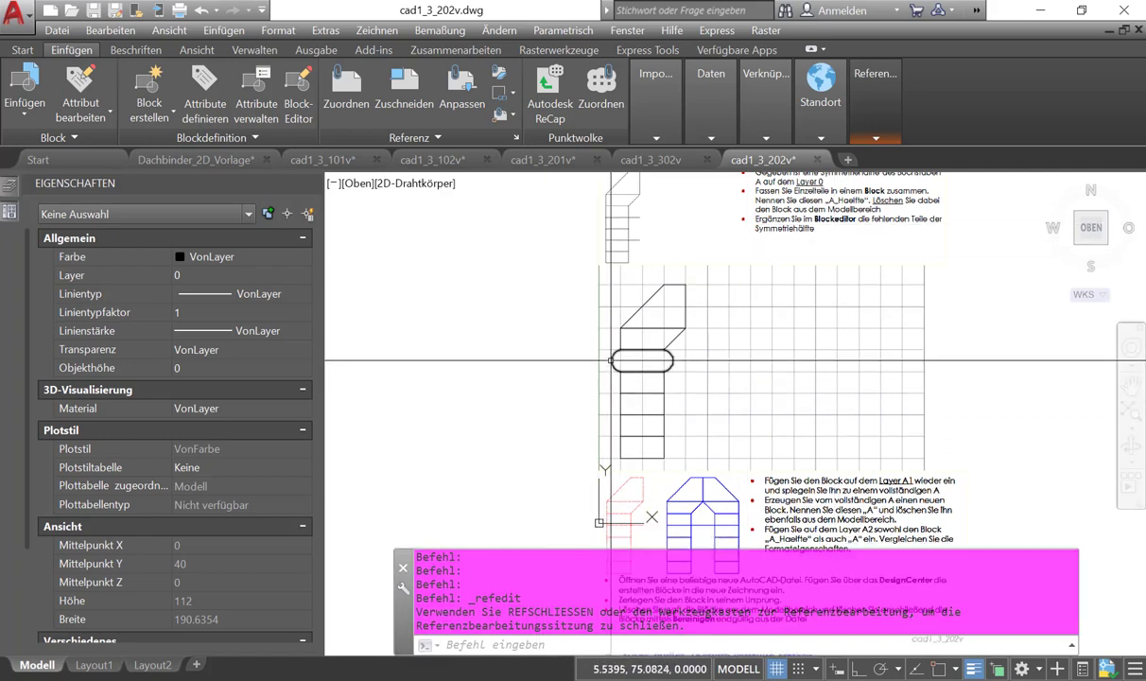
- Try straightening the polyline's rounded ends, then cancel and clear the selection
click(611, 359)
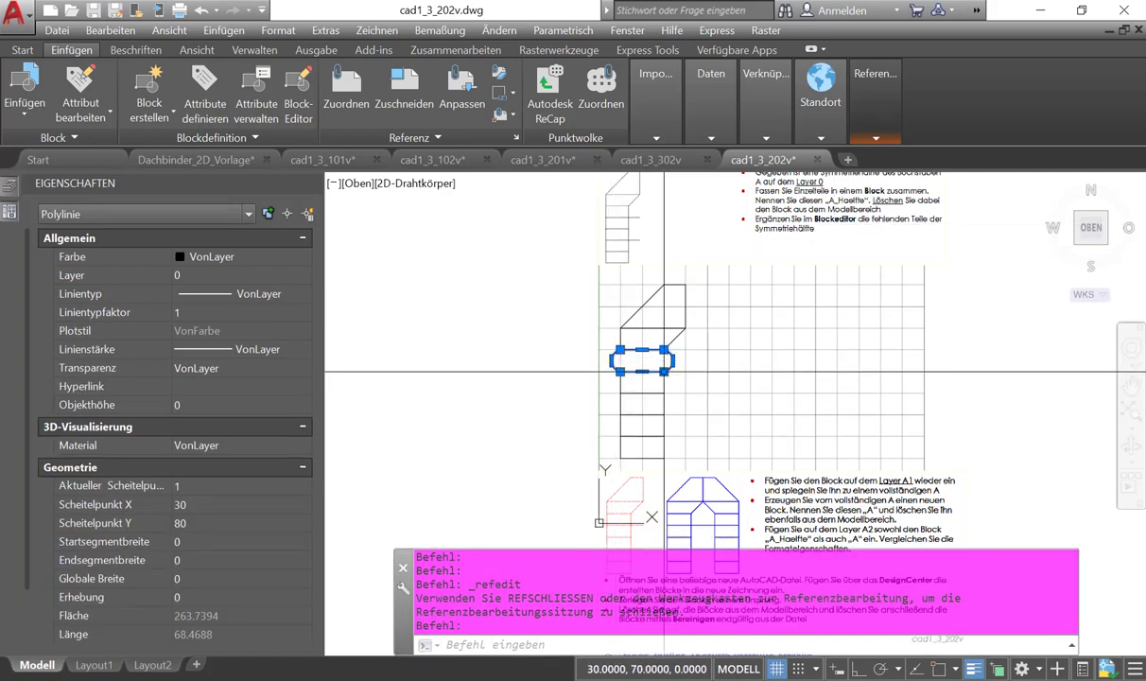
mouse_move(643, 371)
click(693, 423)
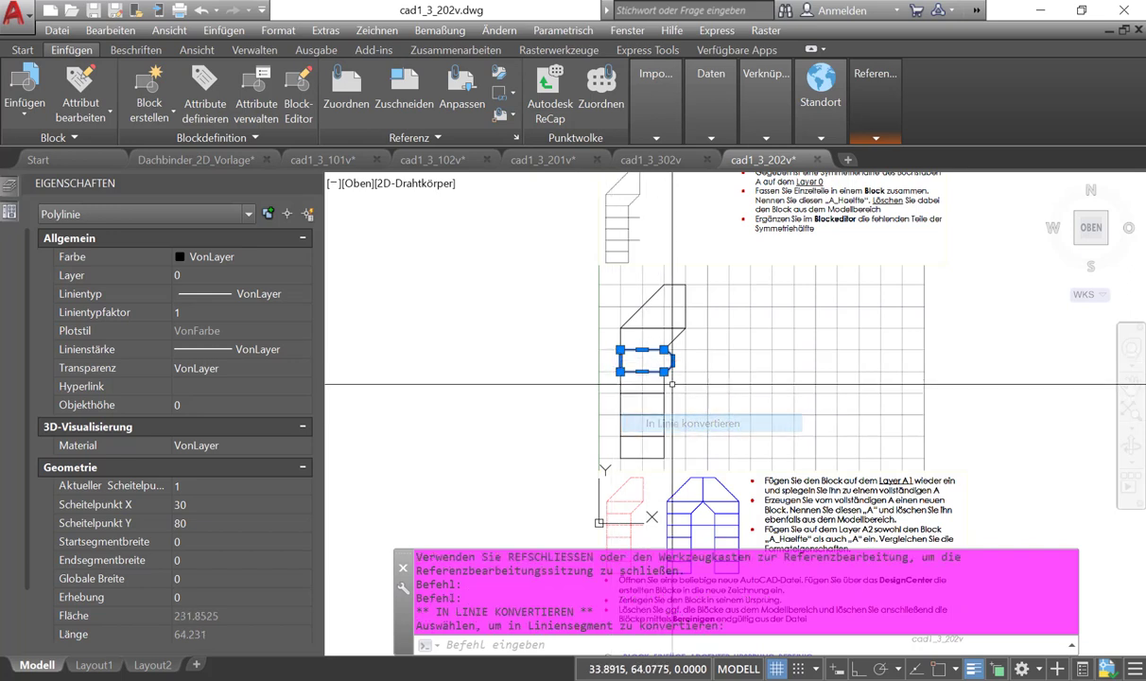
click(776, 423)
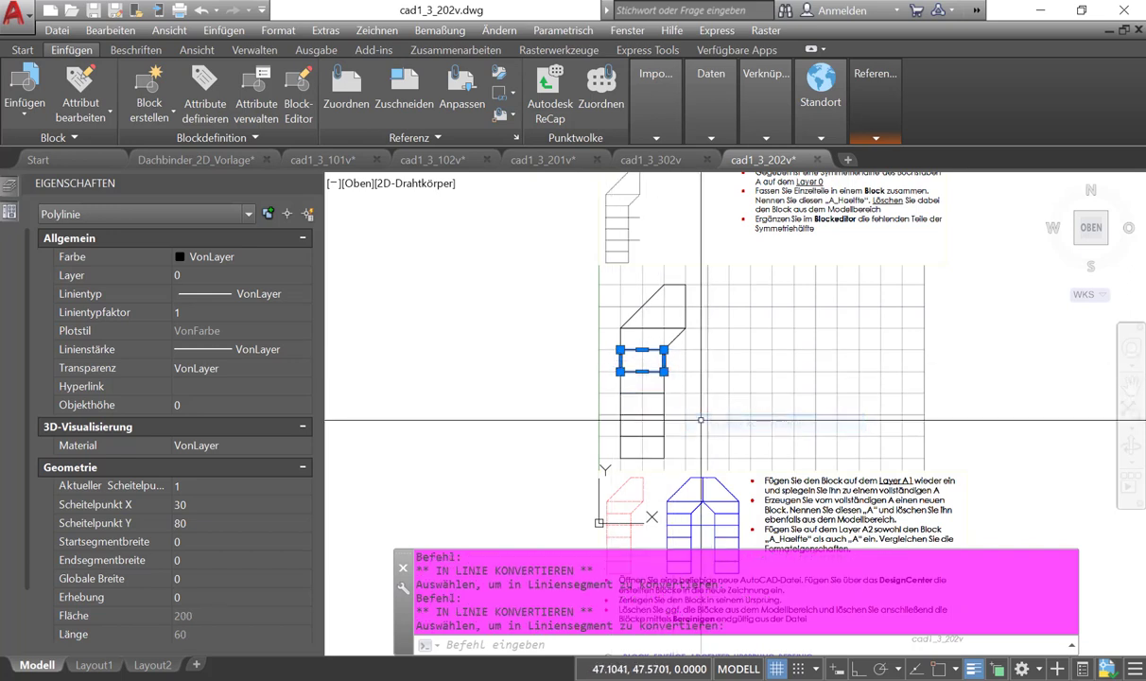
click(878, 139)
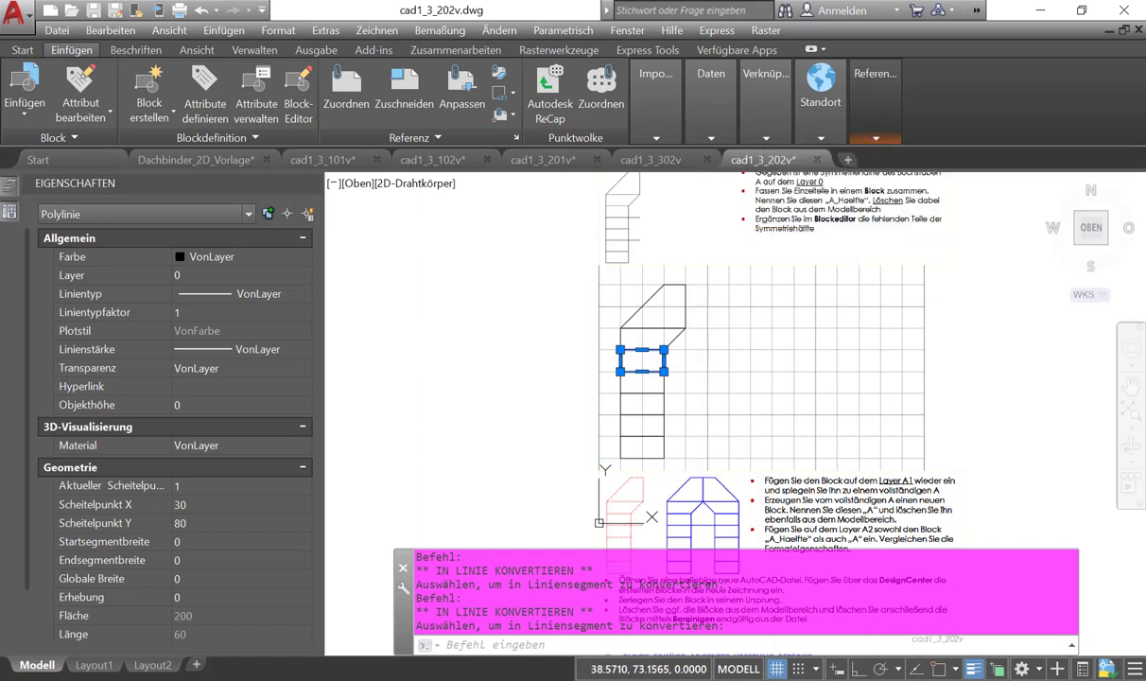
key(Escape)
key(Escape)
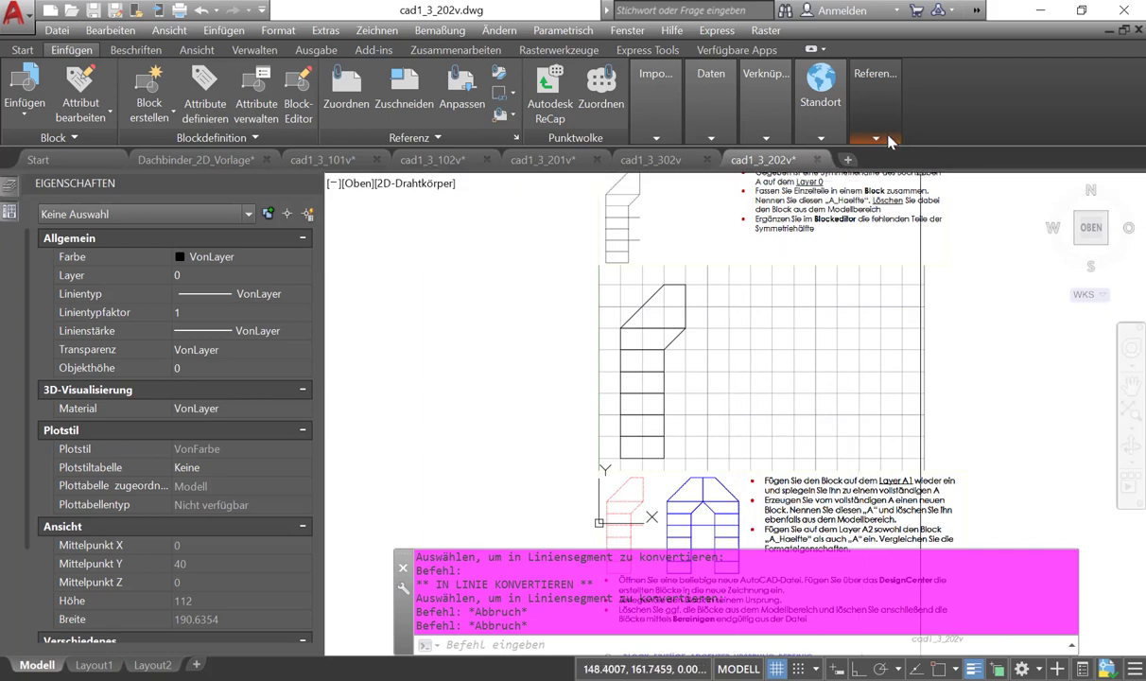
mouse_move(875, 102)
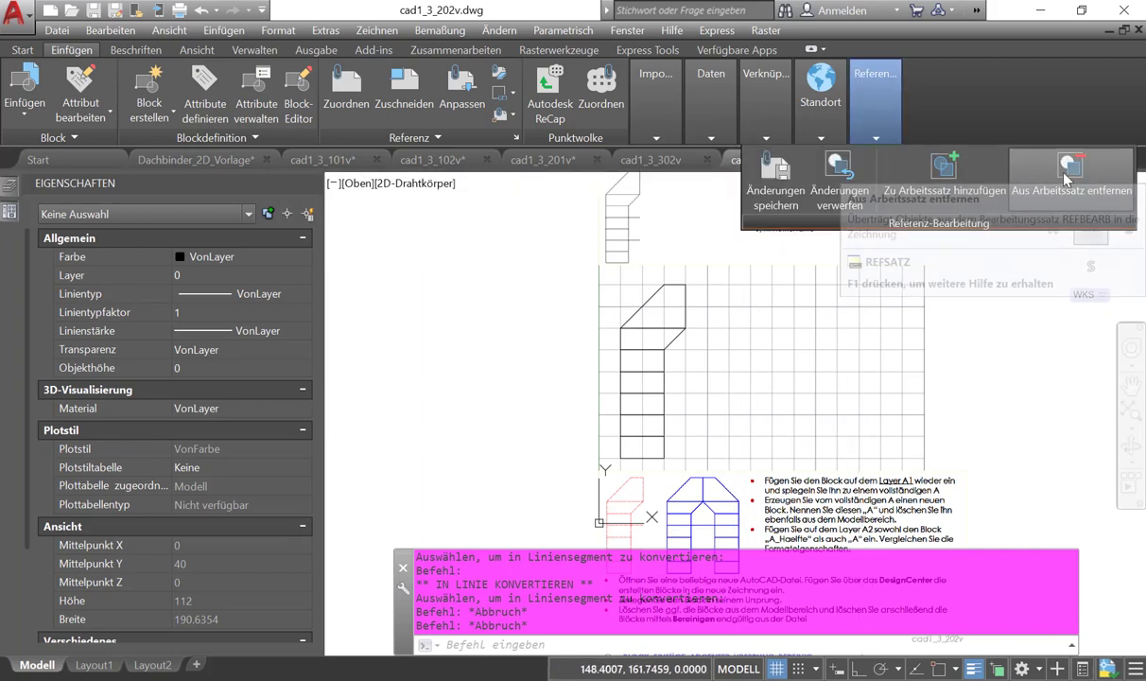
- Remove the bottom rectangle from the working set and save the reference edit to A-Haelfte
click(1058, 178)
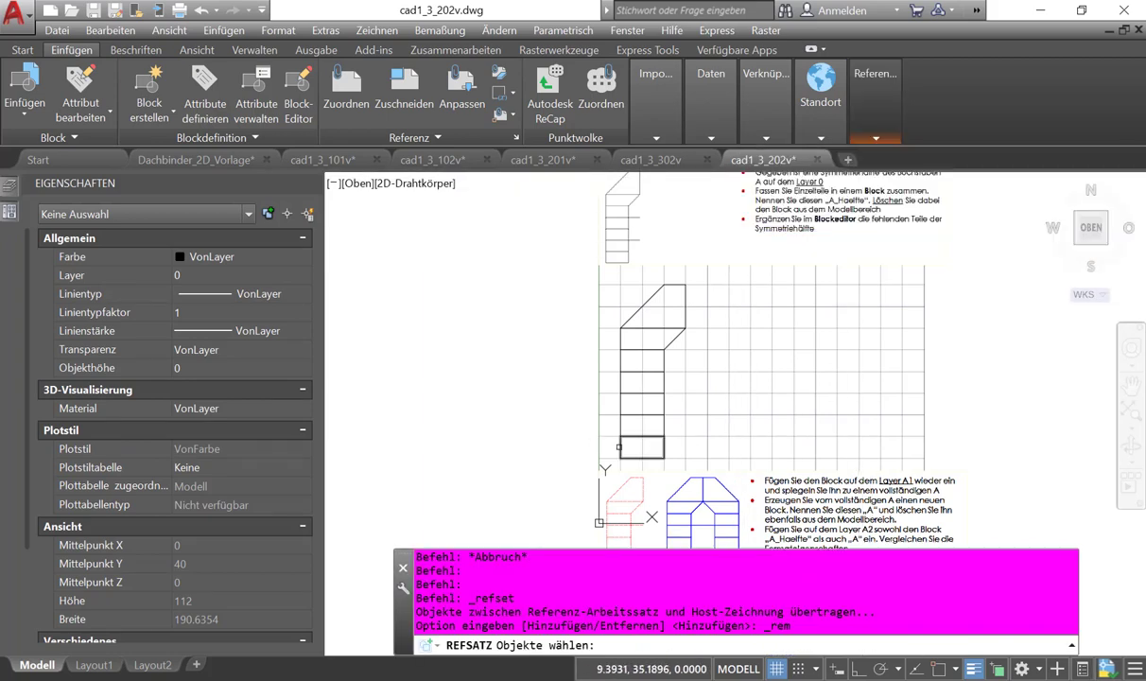
click(628, 437)
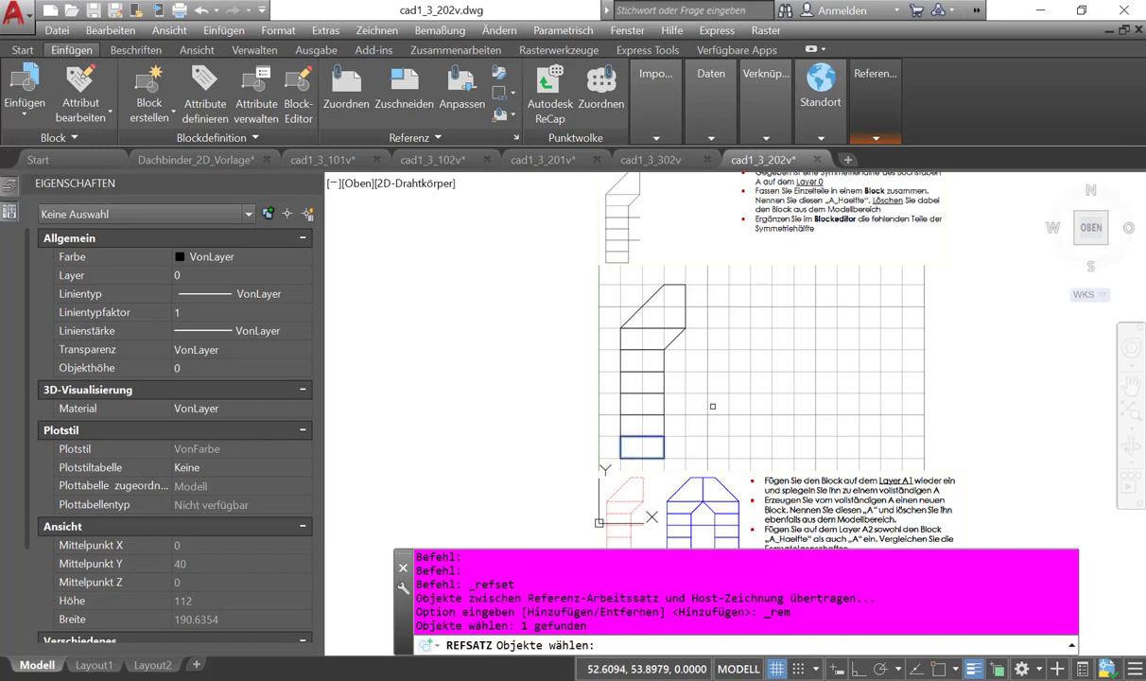
key(Return)
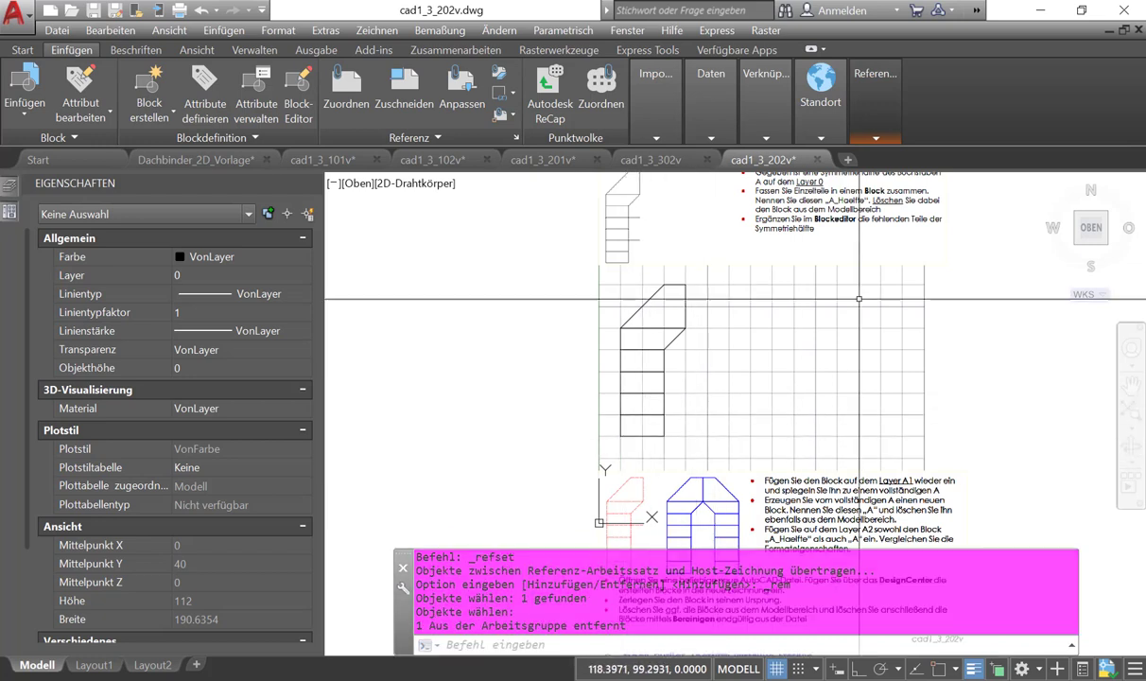
mouse_move(875, 104)
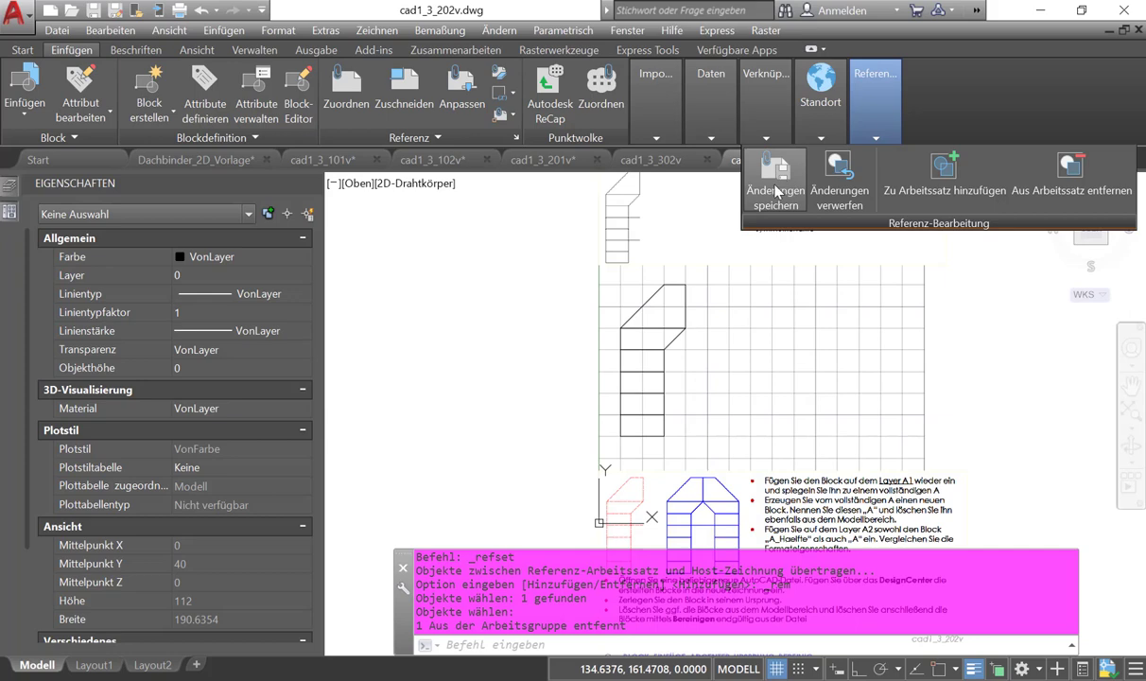
click(776, 192)
click(620, 405)
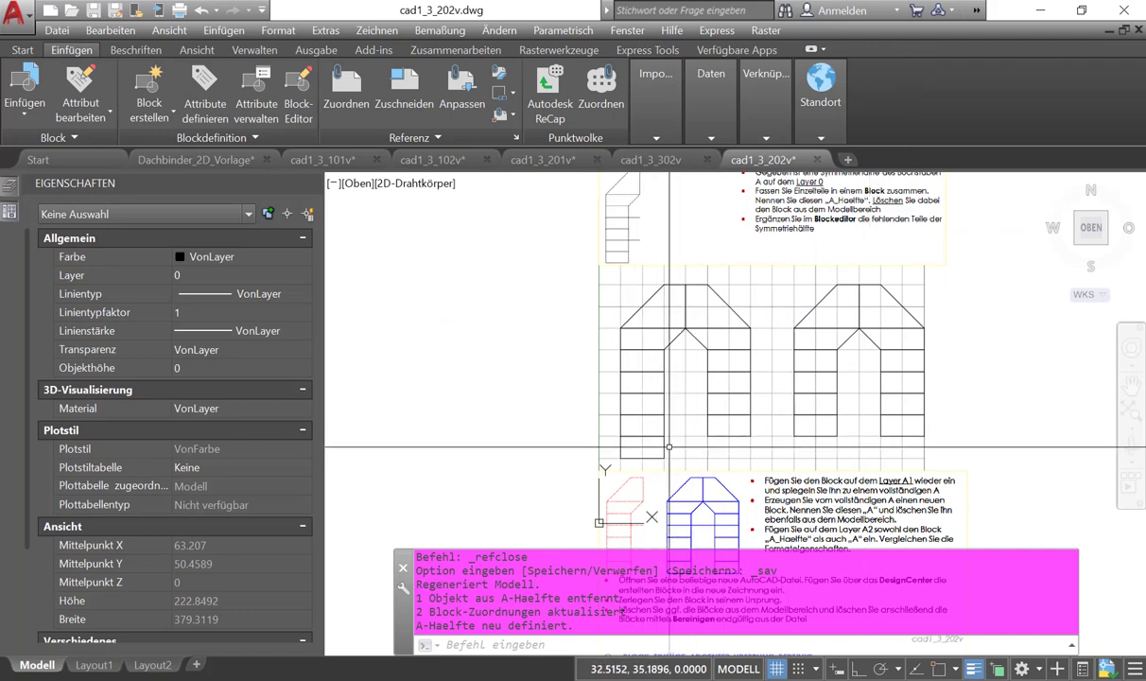
click(665, 435)
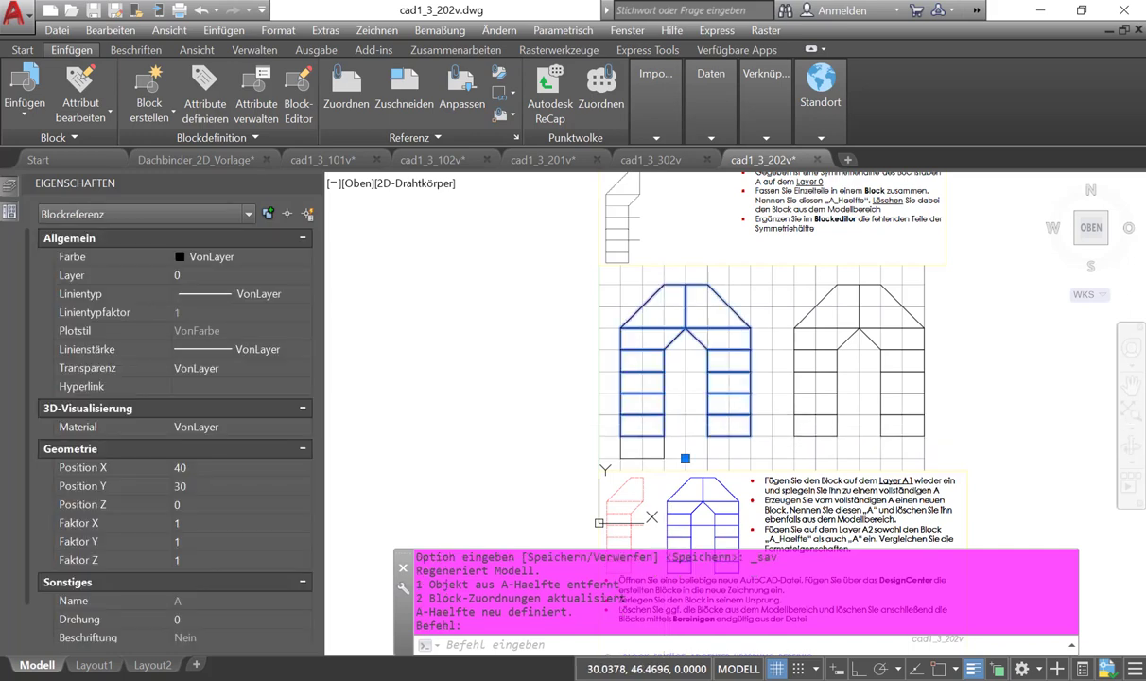
right_click(665, 435)
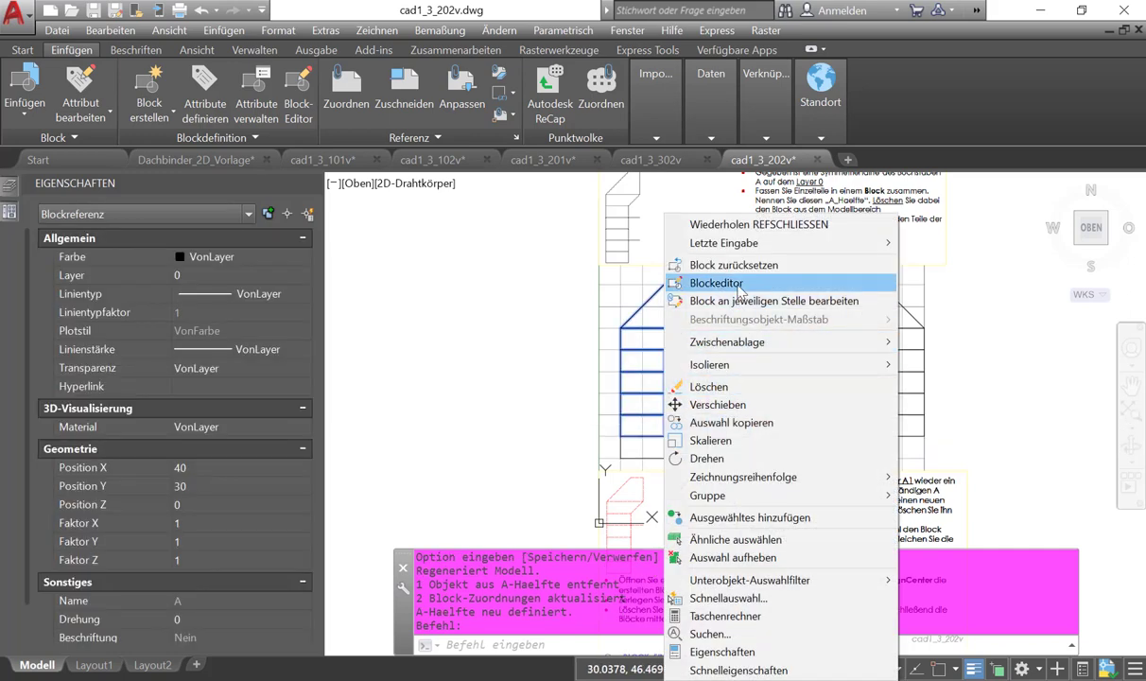
click(739, 303)
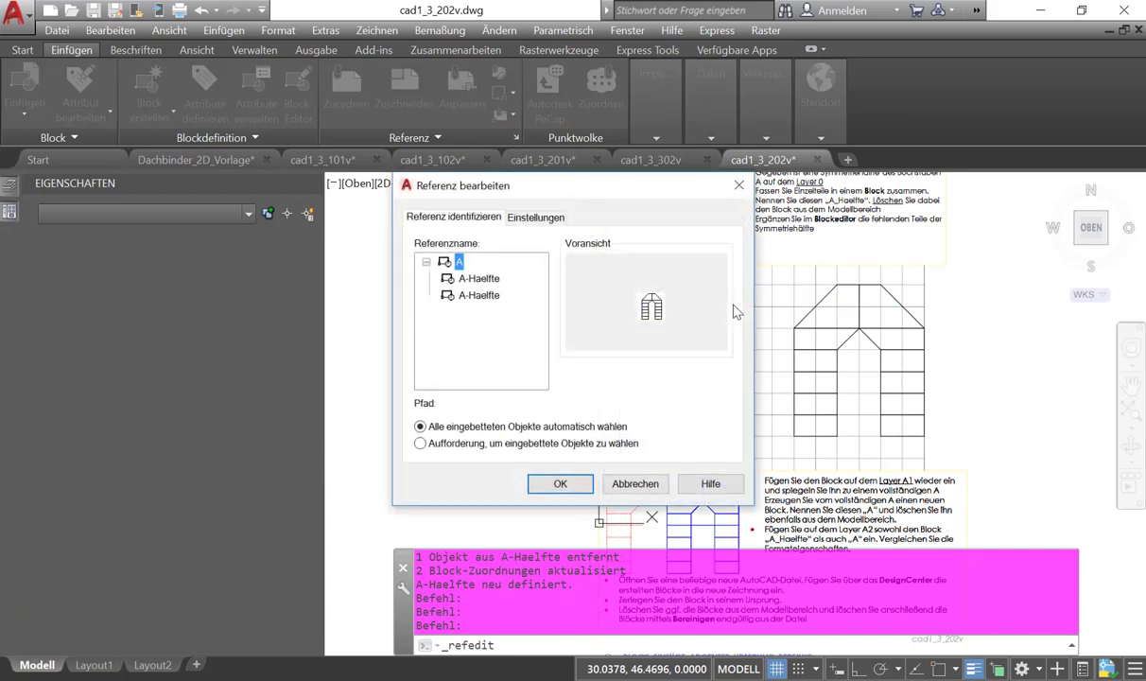
click(482, 279)
click(560, 483)
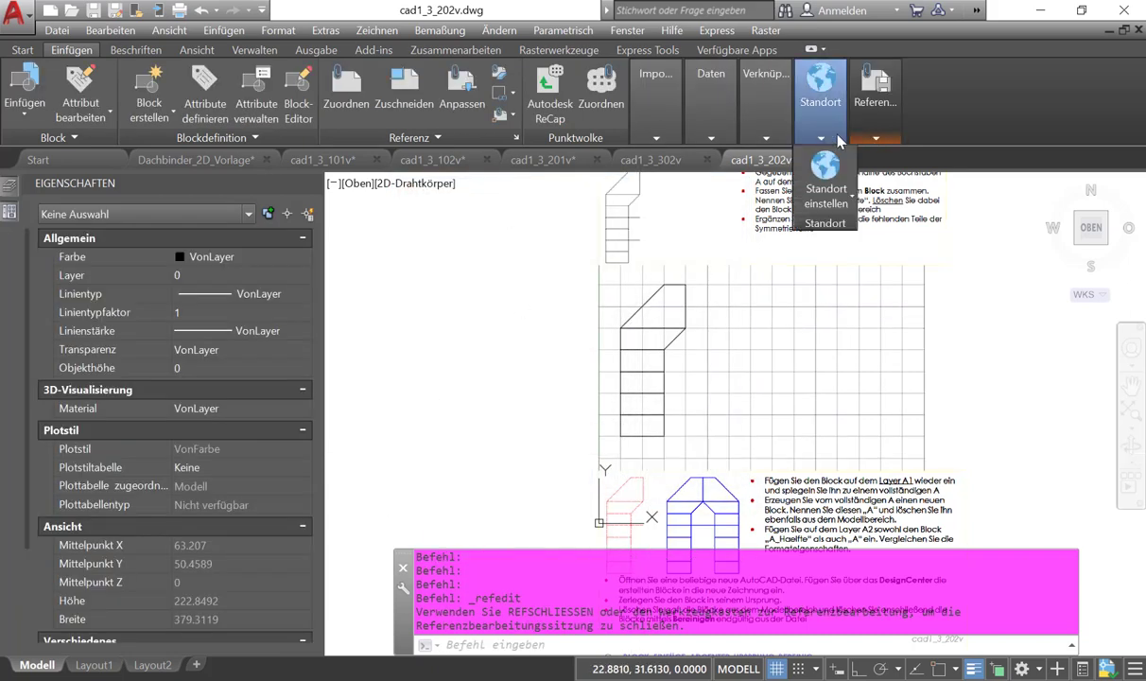
mouse_move(875, 94)
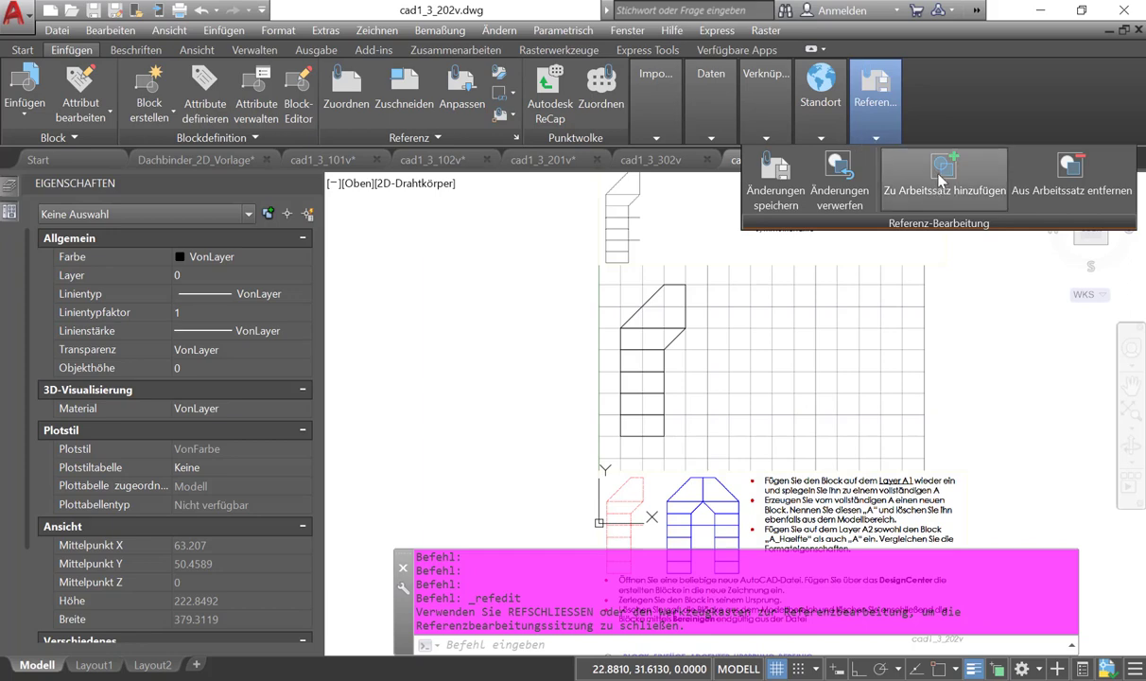
click(941, 180)
click(629, 414)
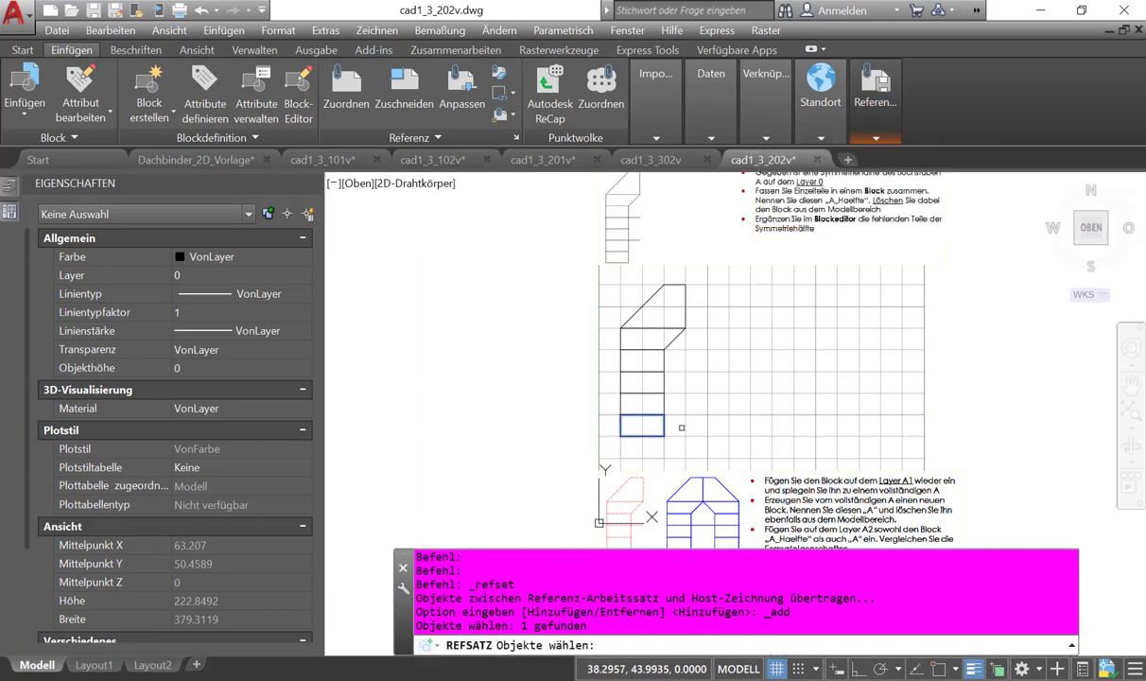
key(Return)
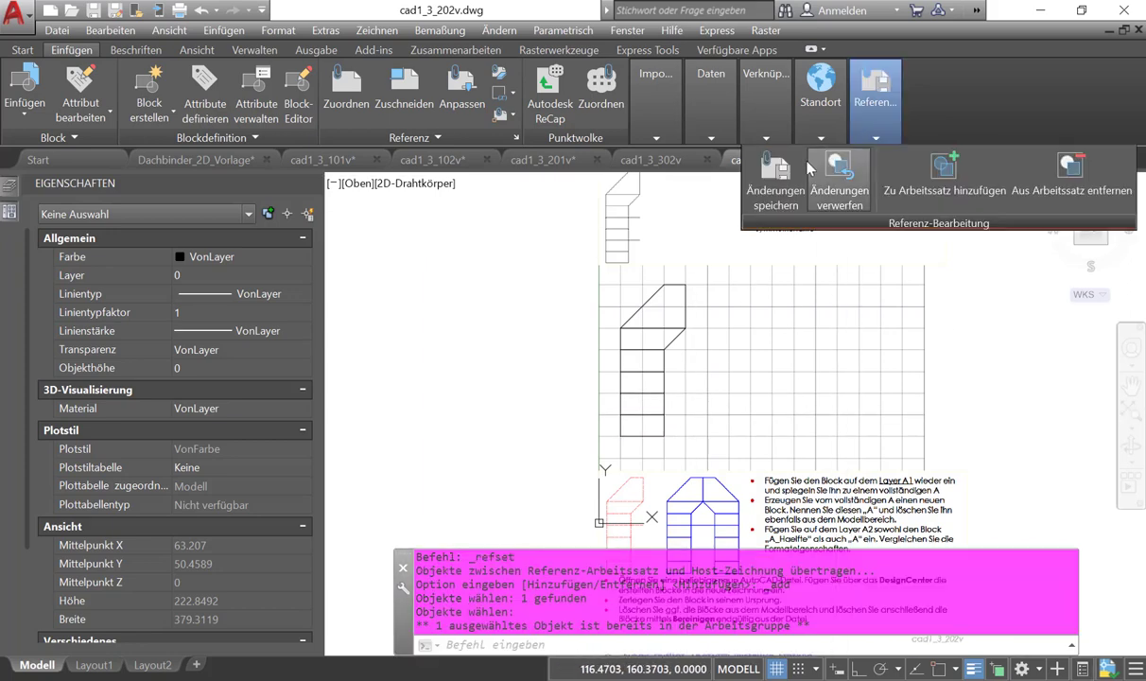
click(783, 190)
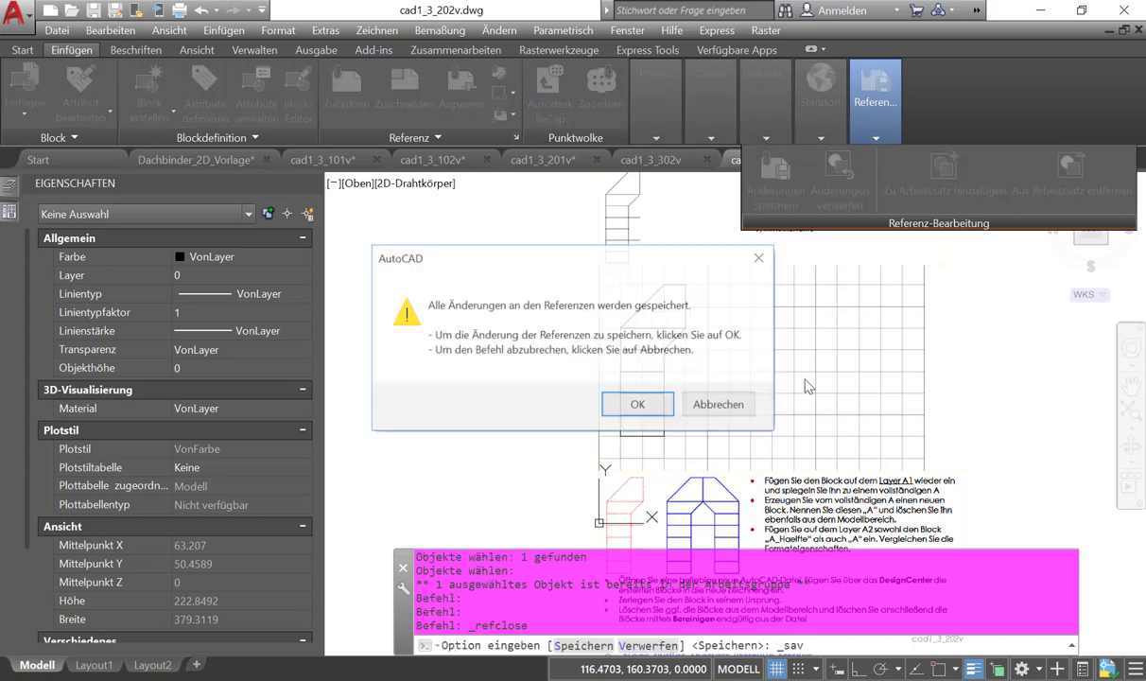
click(594, 403)
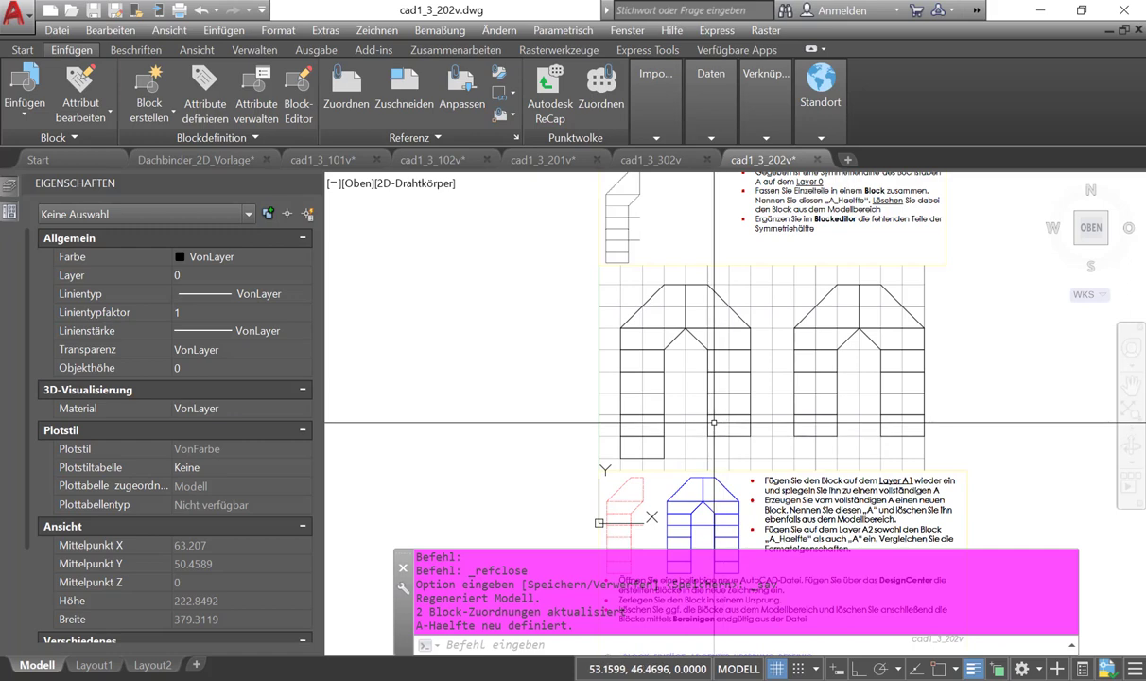
click(665, 412)
- Start in-place editing of the first nested A-Haelfte in the selected A block
right_click(665, 412)
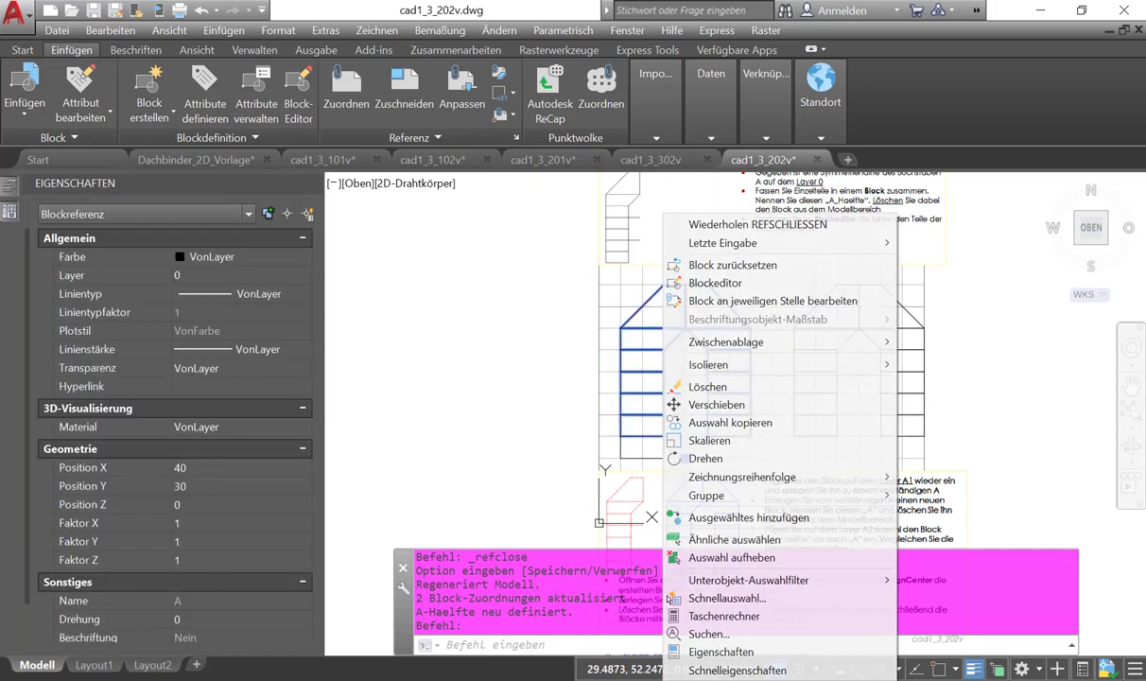
click(719, 301)
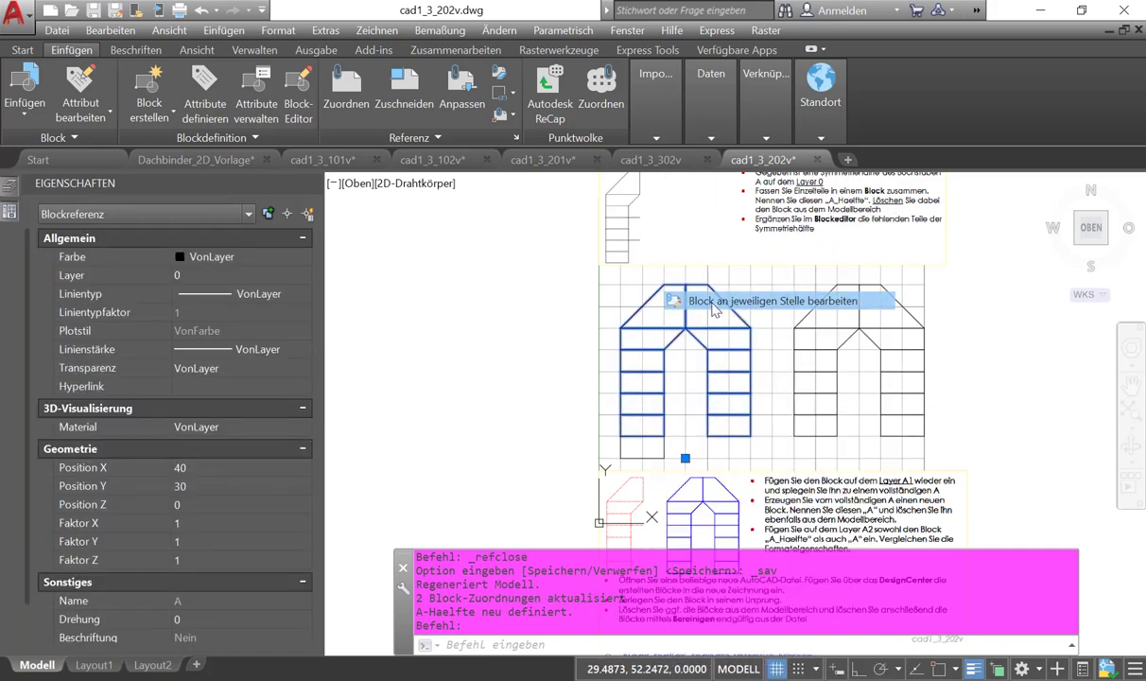
click(486, 279)
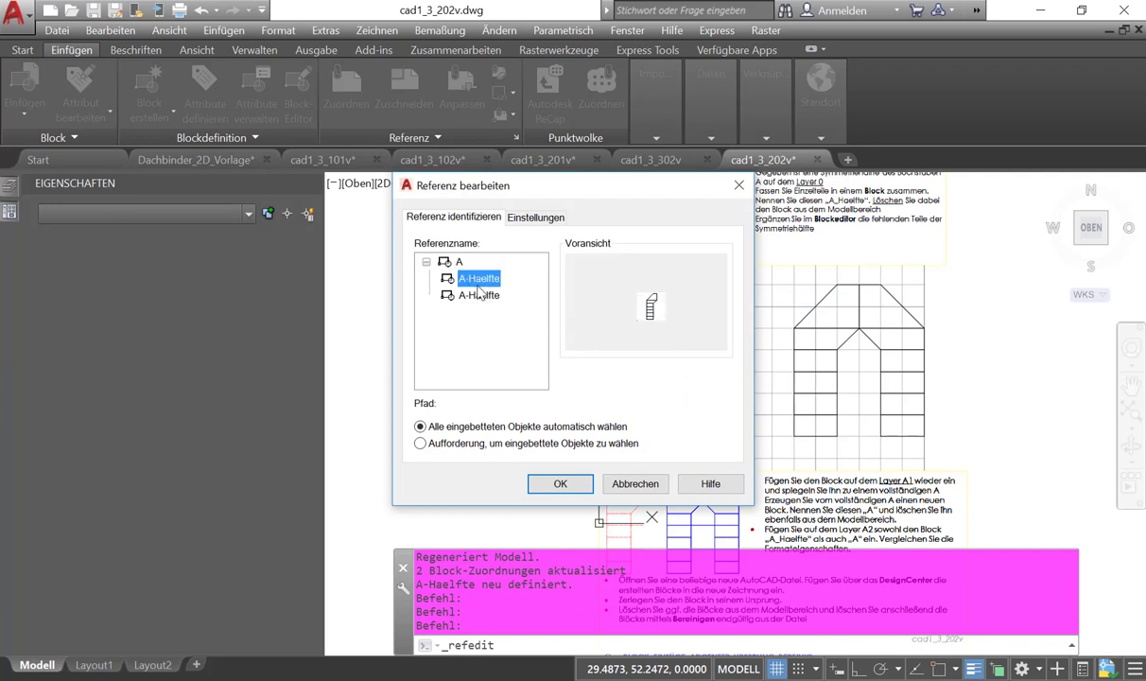
click(559, 481)
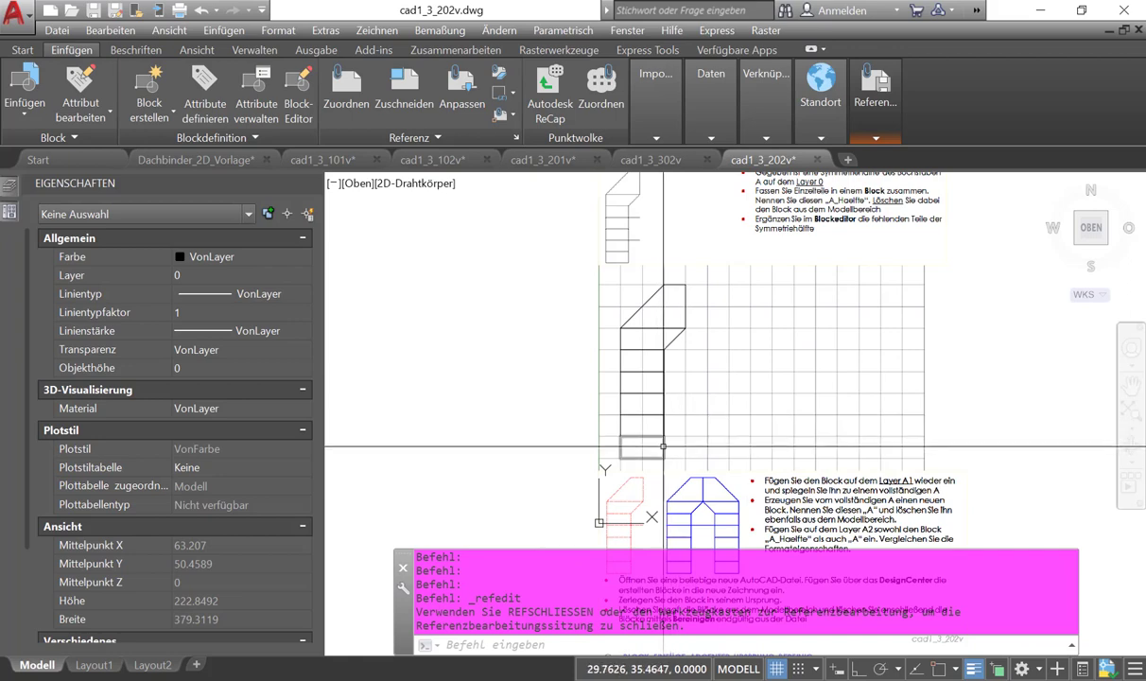
- Add the bottom rectangle back into the A-Haelfte working set
click(664, 447)
click(876, 138)
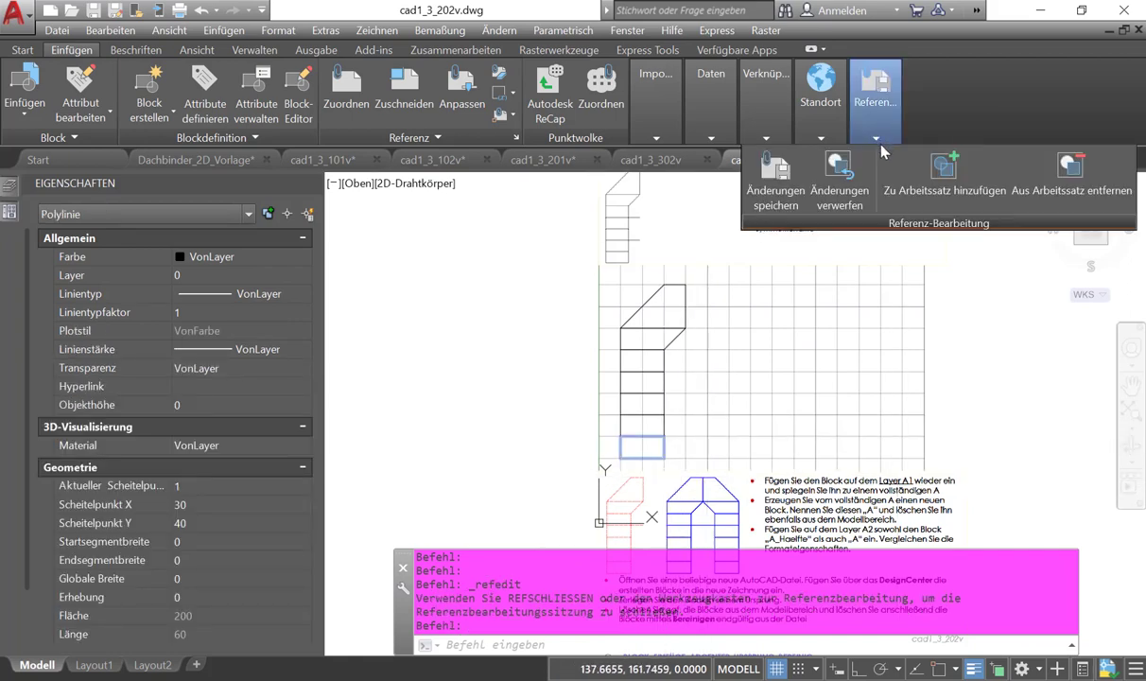
click(946, 182)
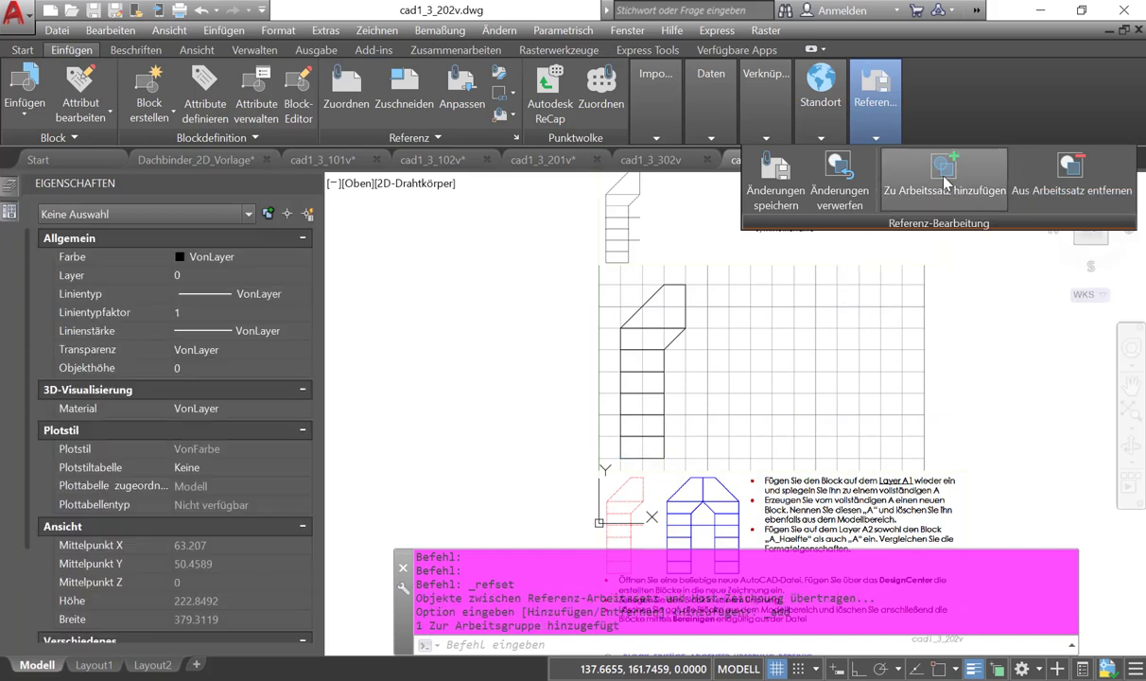
click(674, 437)
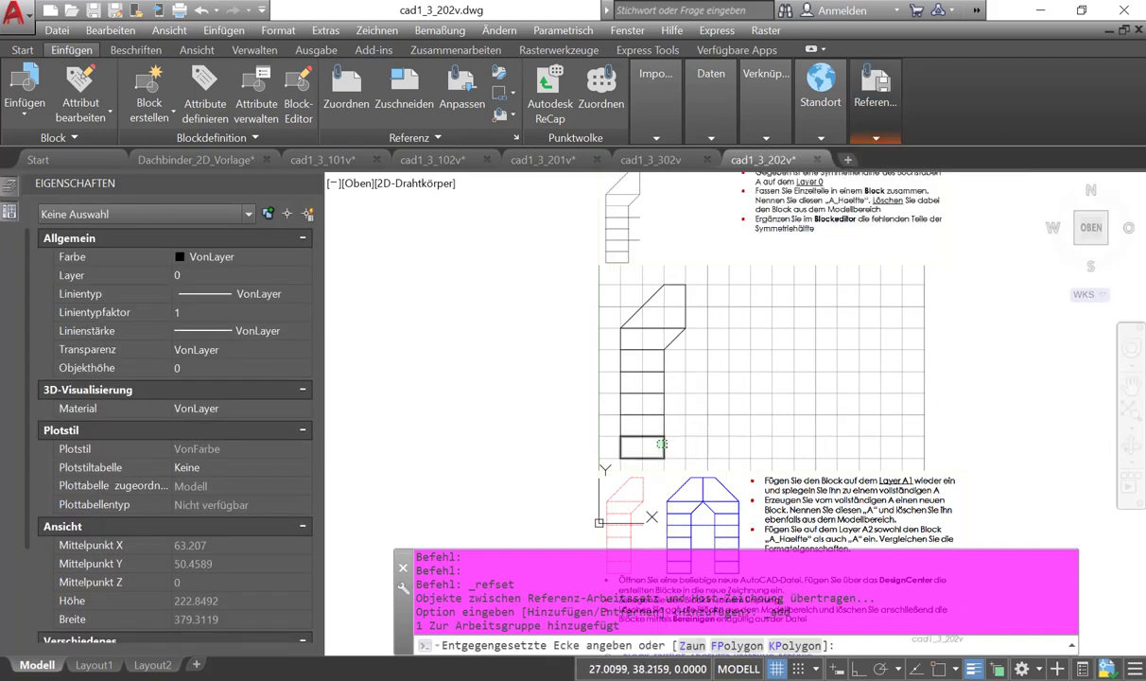
click(610, 454)
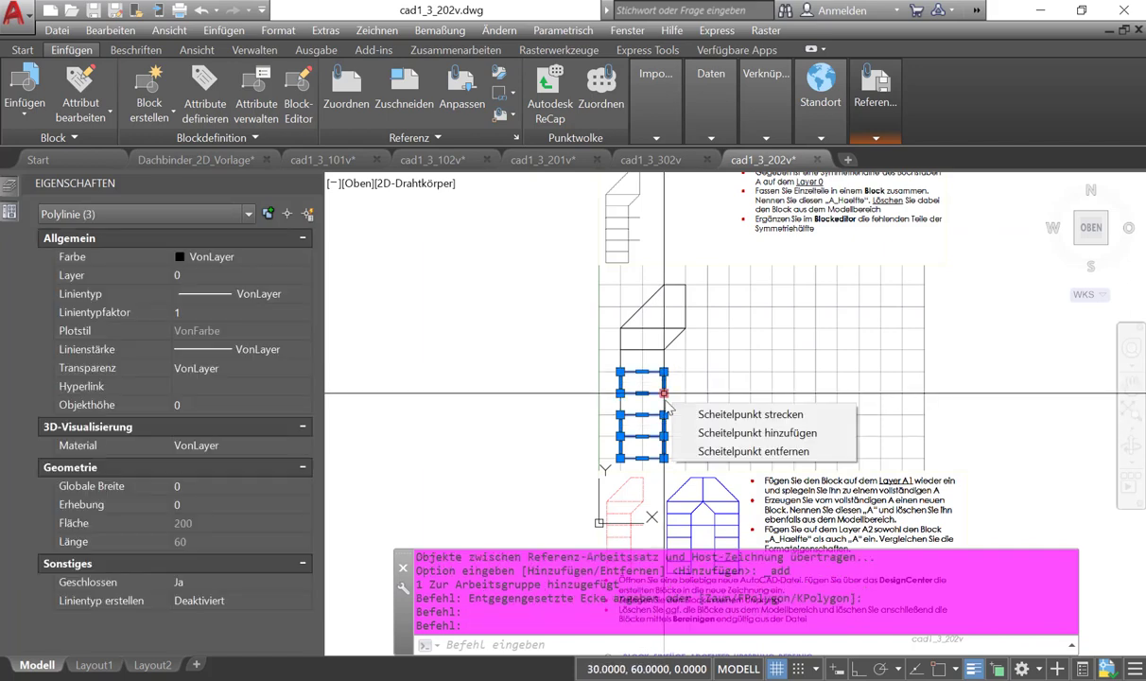
key(Escape)
- Save the reference changes to A-Haelfte and confirm with OK
click(876, 138)
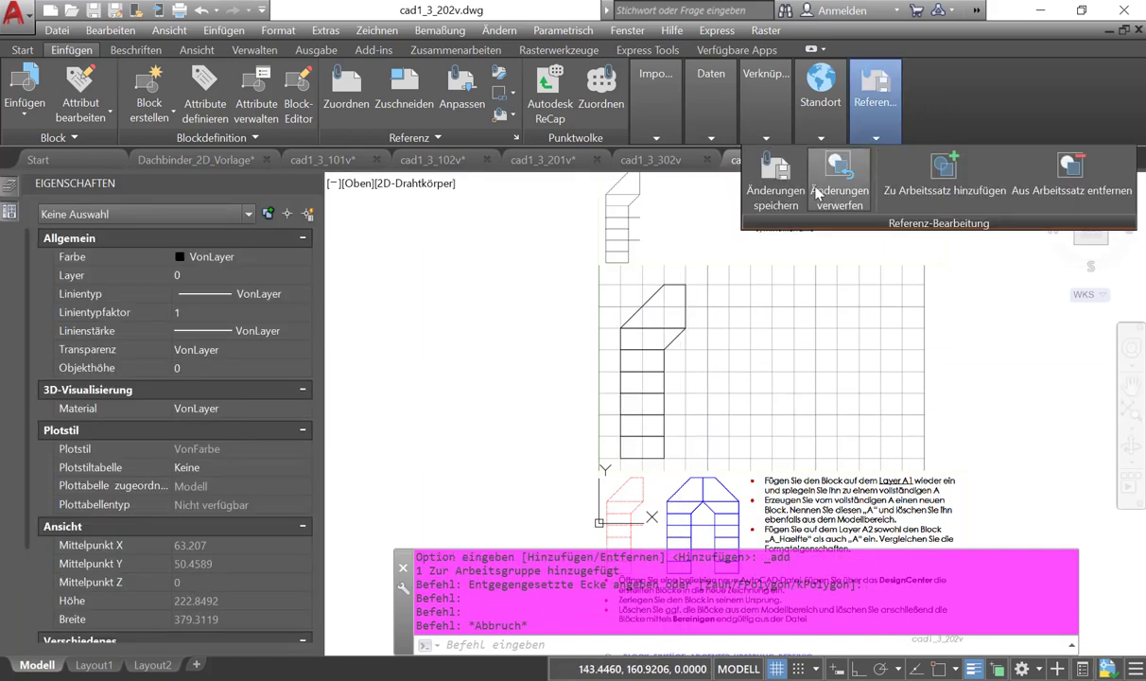
click(757, 182)
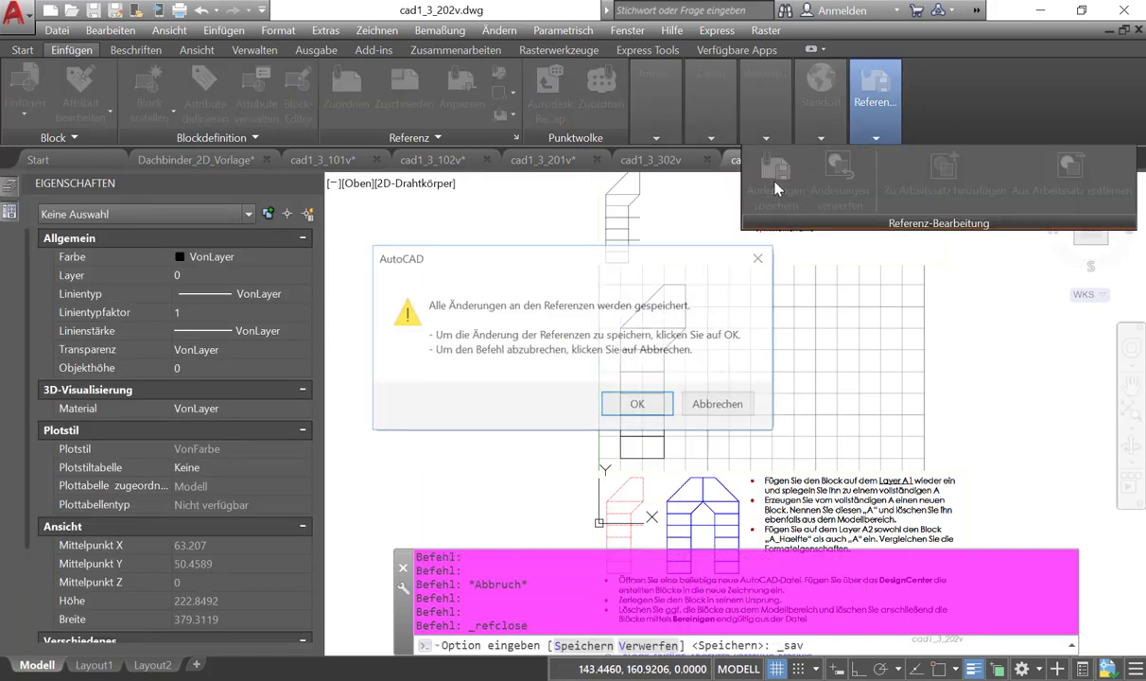
click(639, 405)
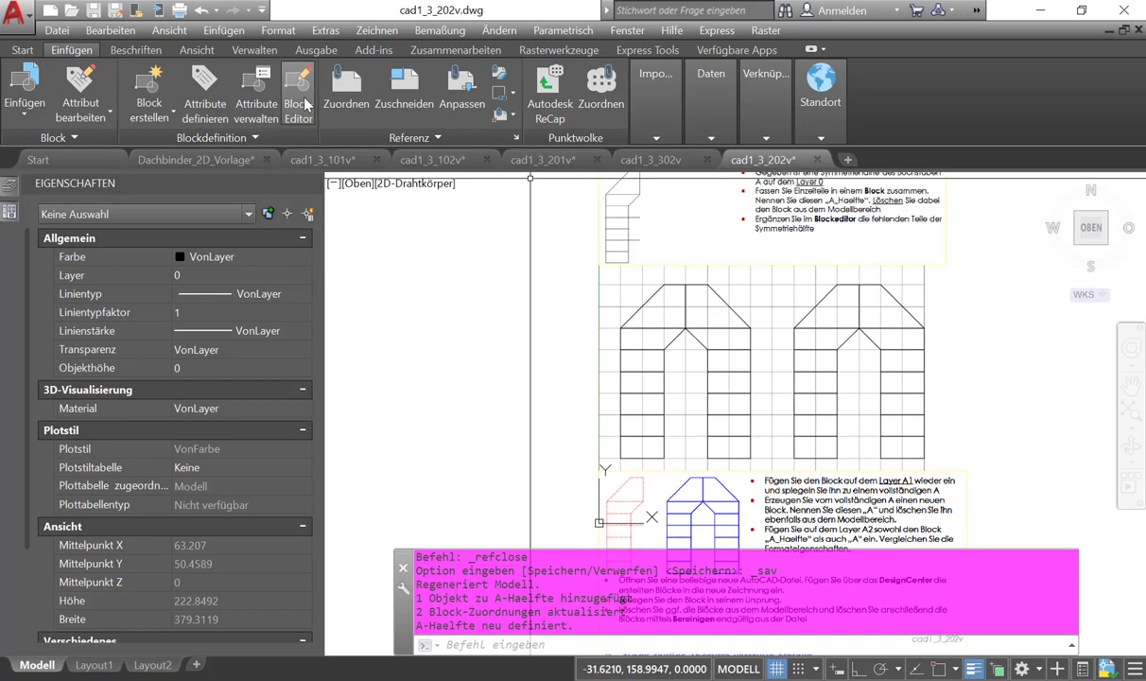
click(662, 378)
right_click(659, 378)
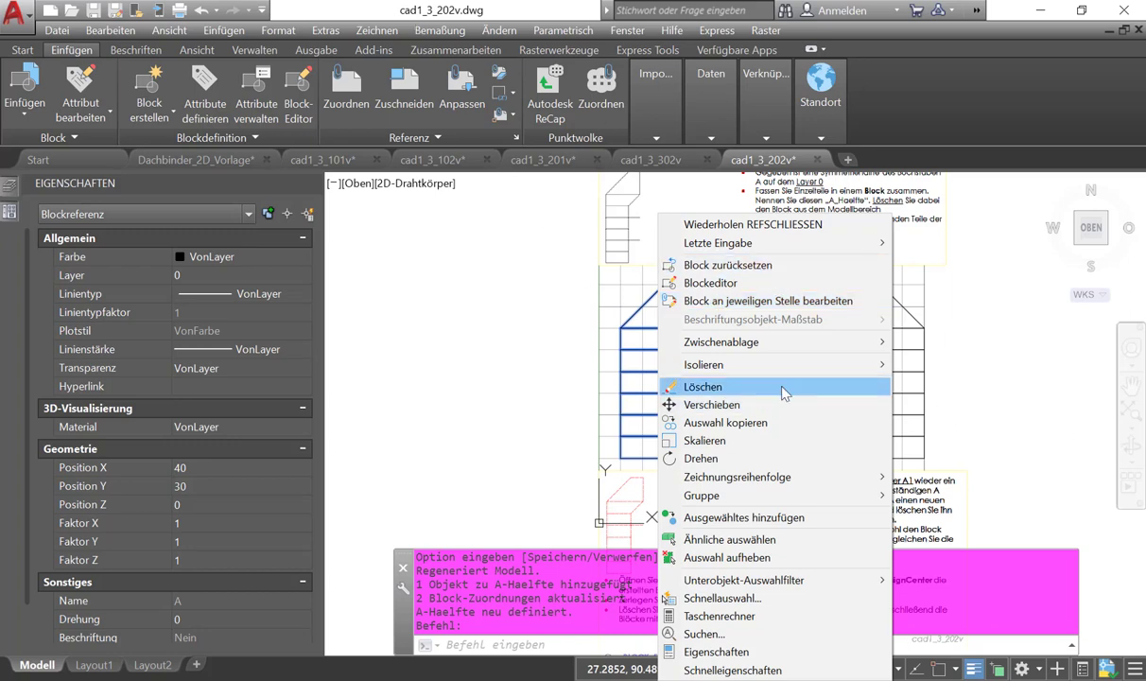
key(Escape)
key(Escape)
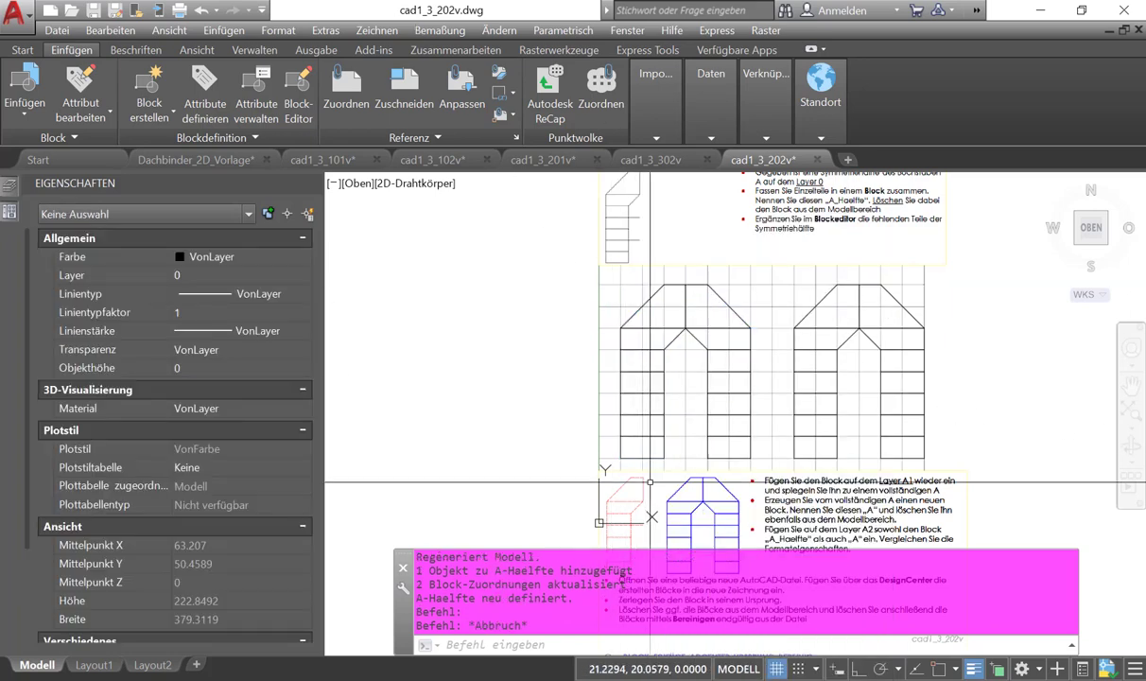